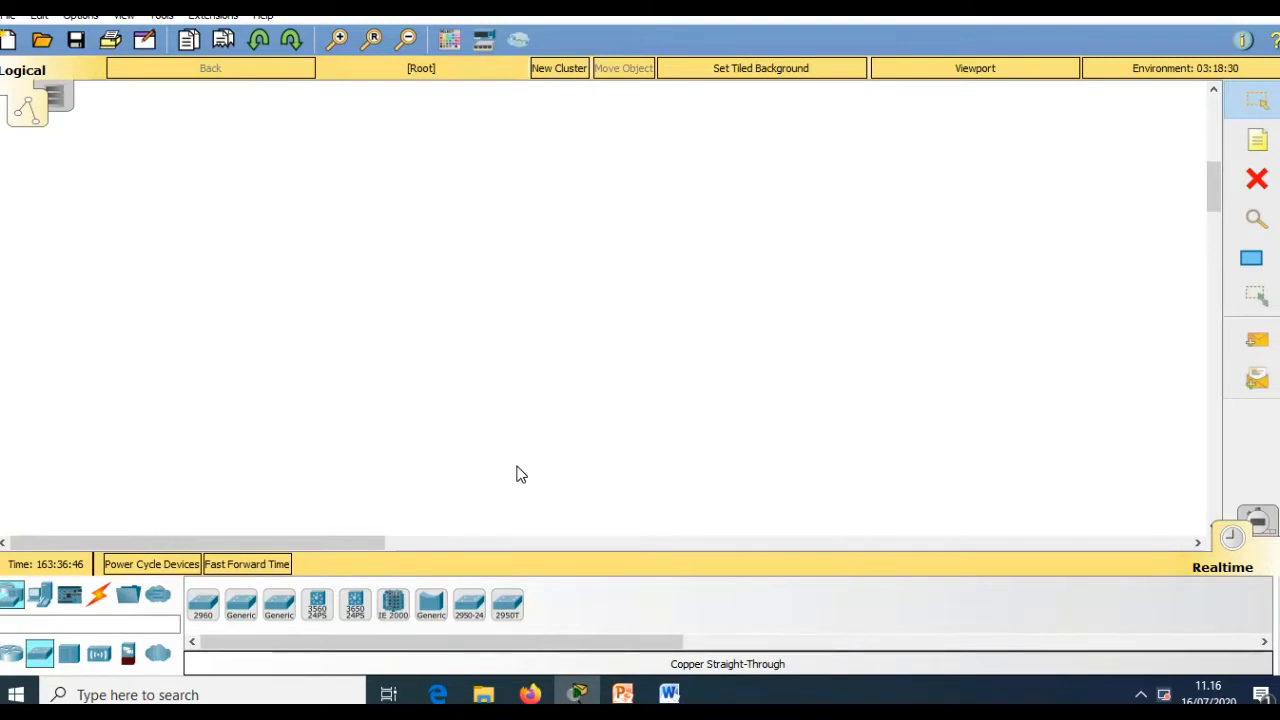
Place a 2950-24 switch in the middle of the empty logical workspace
drag(468, 605, 538, 288)
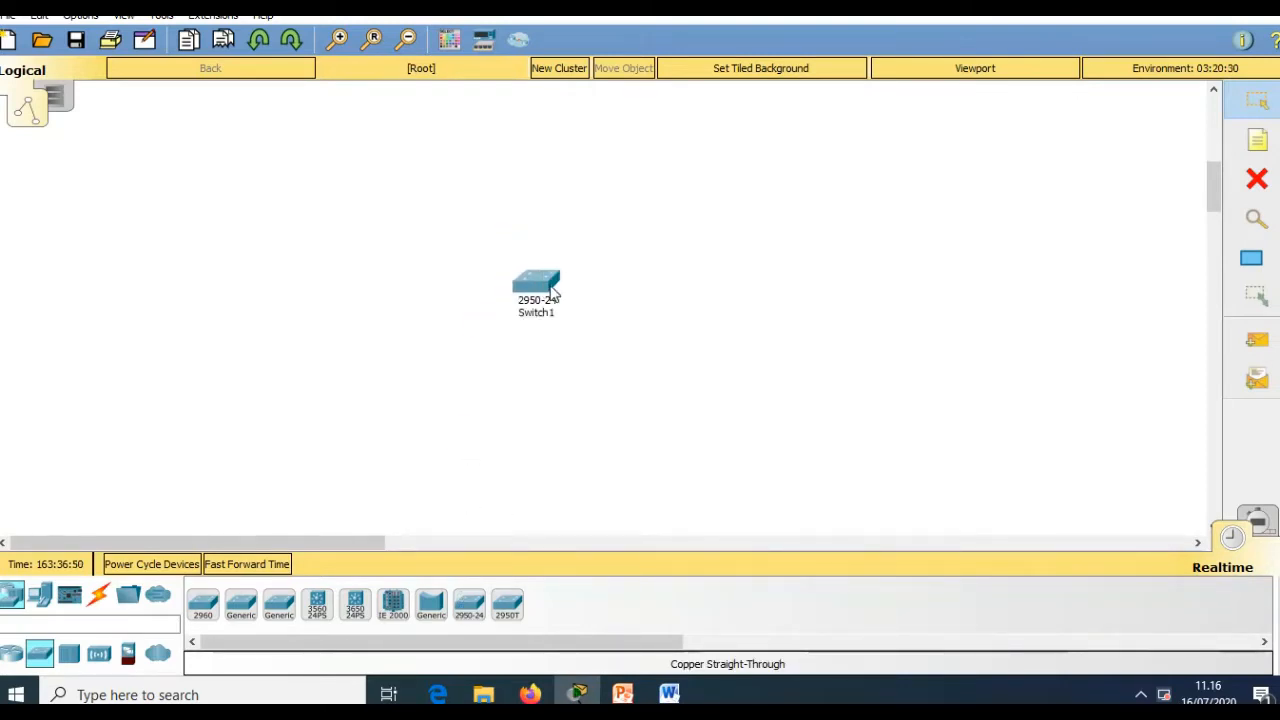
mouse_move(549, 284)
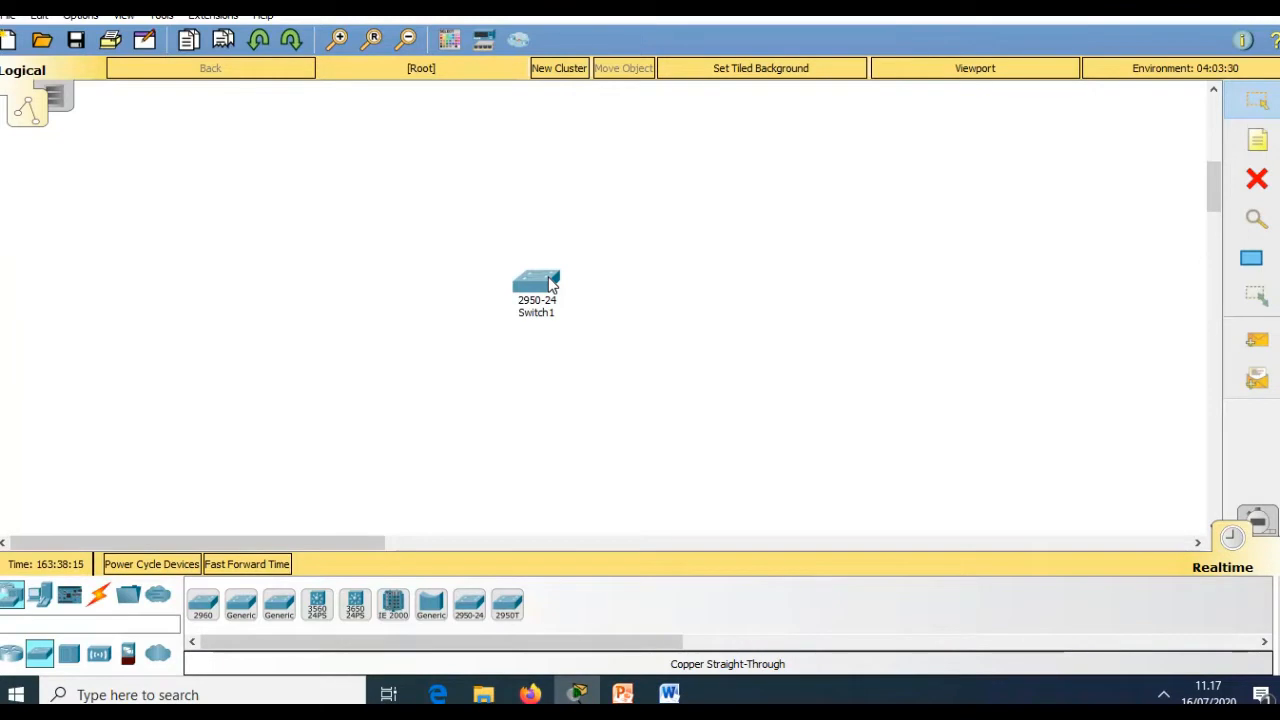
mouse_move(546, 289)
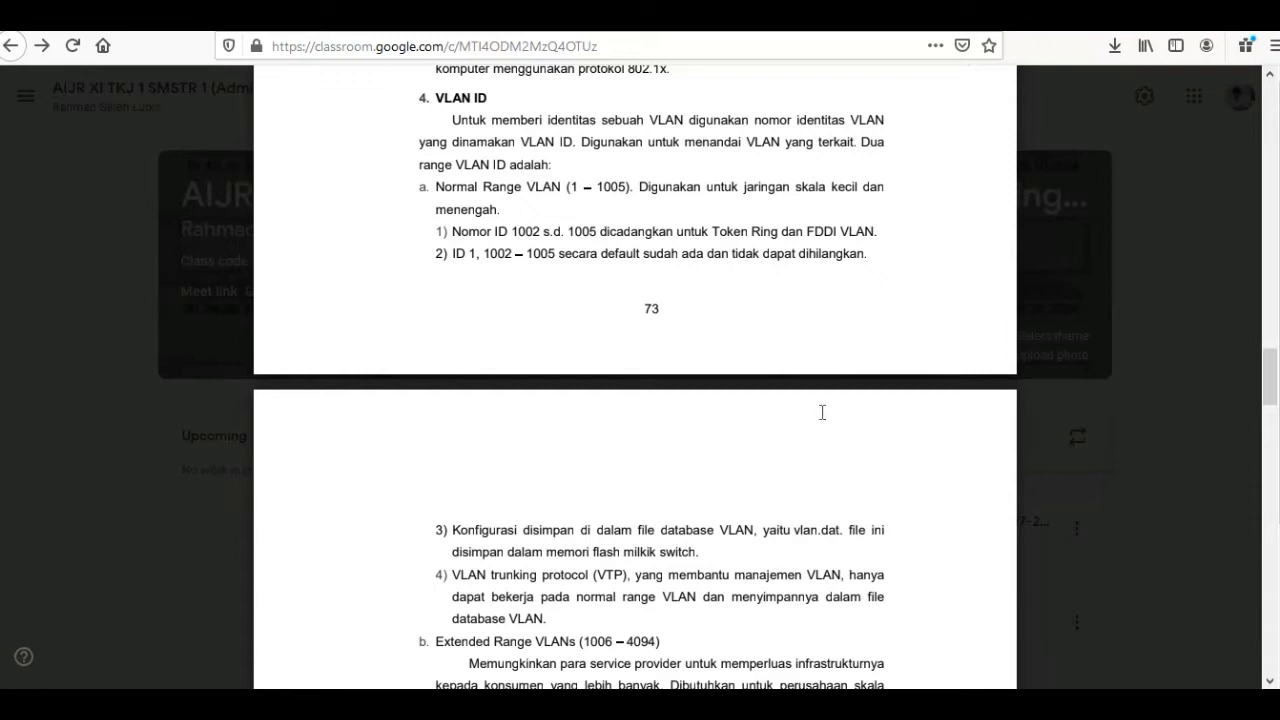
drag(1273, 378, 1273, 401)
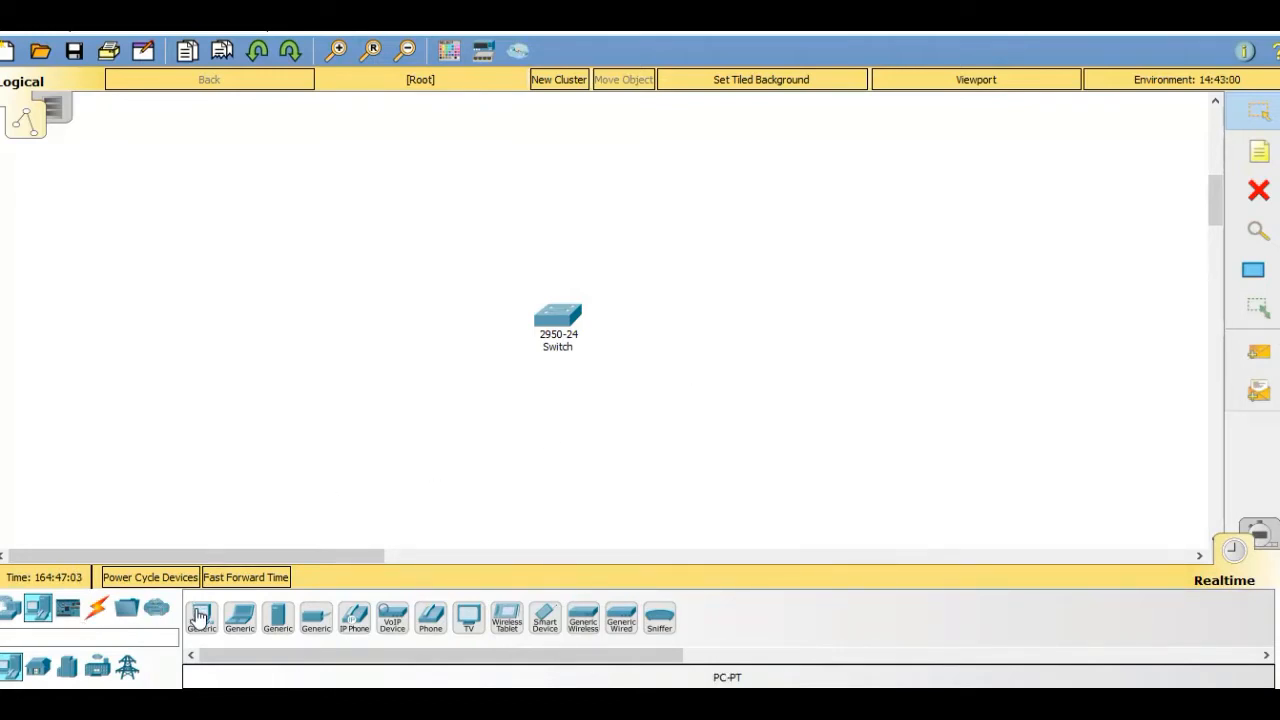
Place four generic PCs around the switch, two on its left side and two on its right side
drag(201, 617, 347, 240)
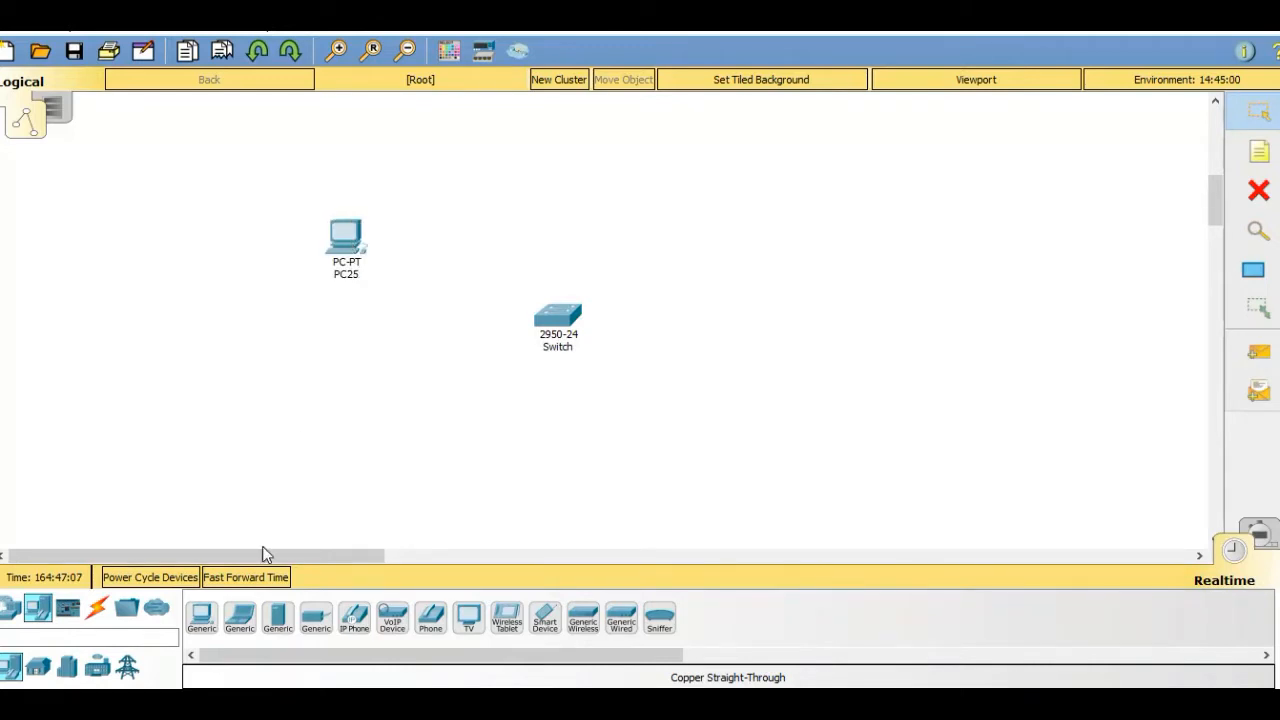
drag(203, 620, 342, 400)
drag(205, 620, 740, 244)
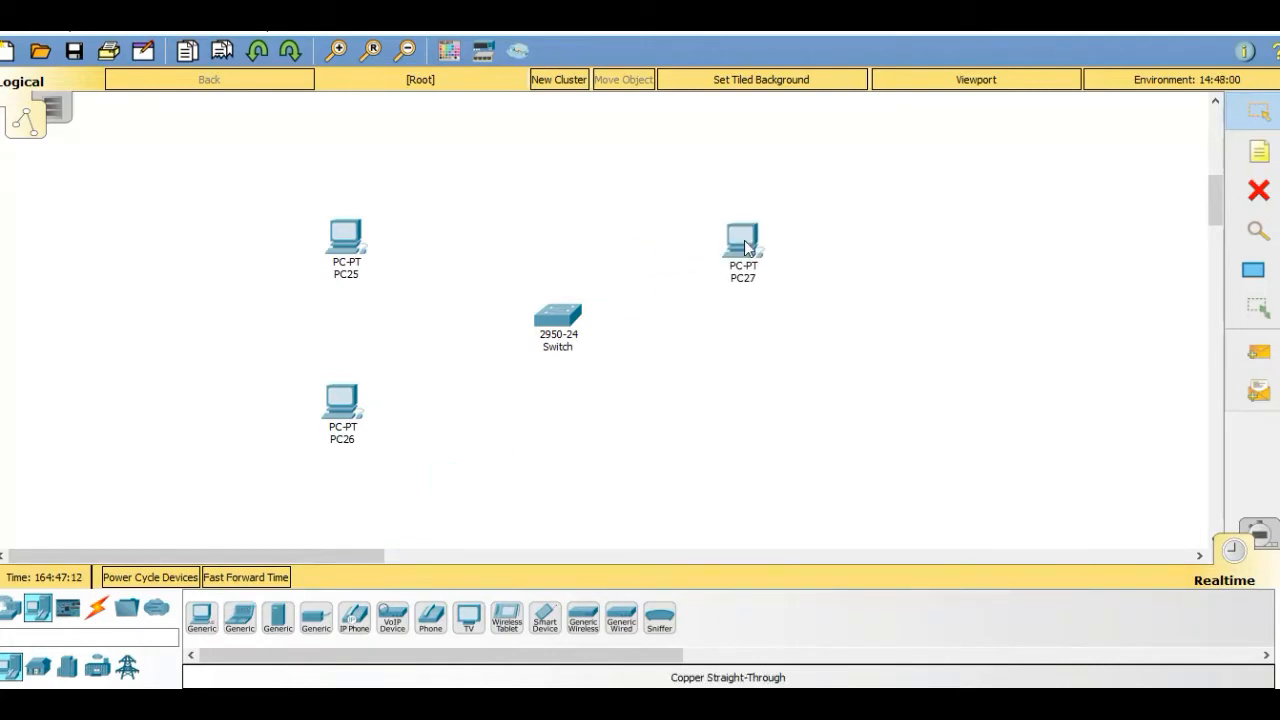
drag(201, 618, 743, 409)
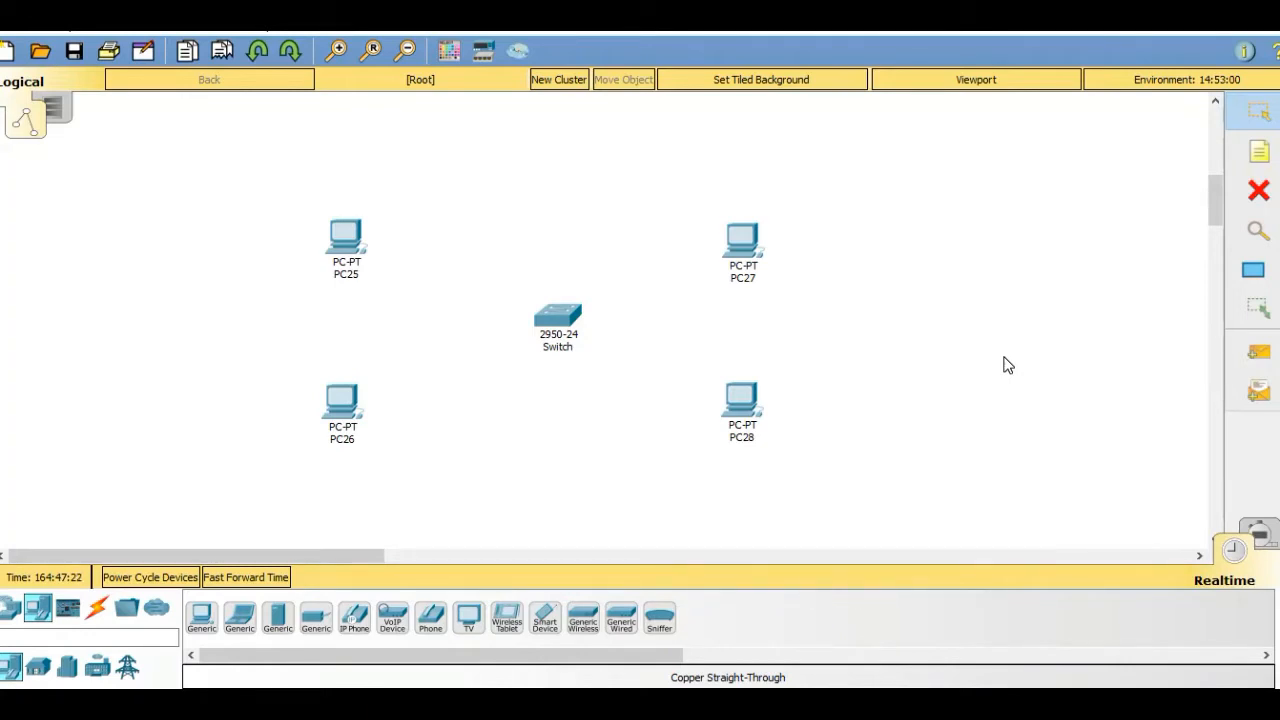
Connect PC25's FastEthernet0 port to the switch's FastEthernet0/1 port with a copper straight-through cable
click(98, 610)
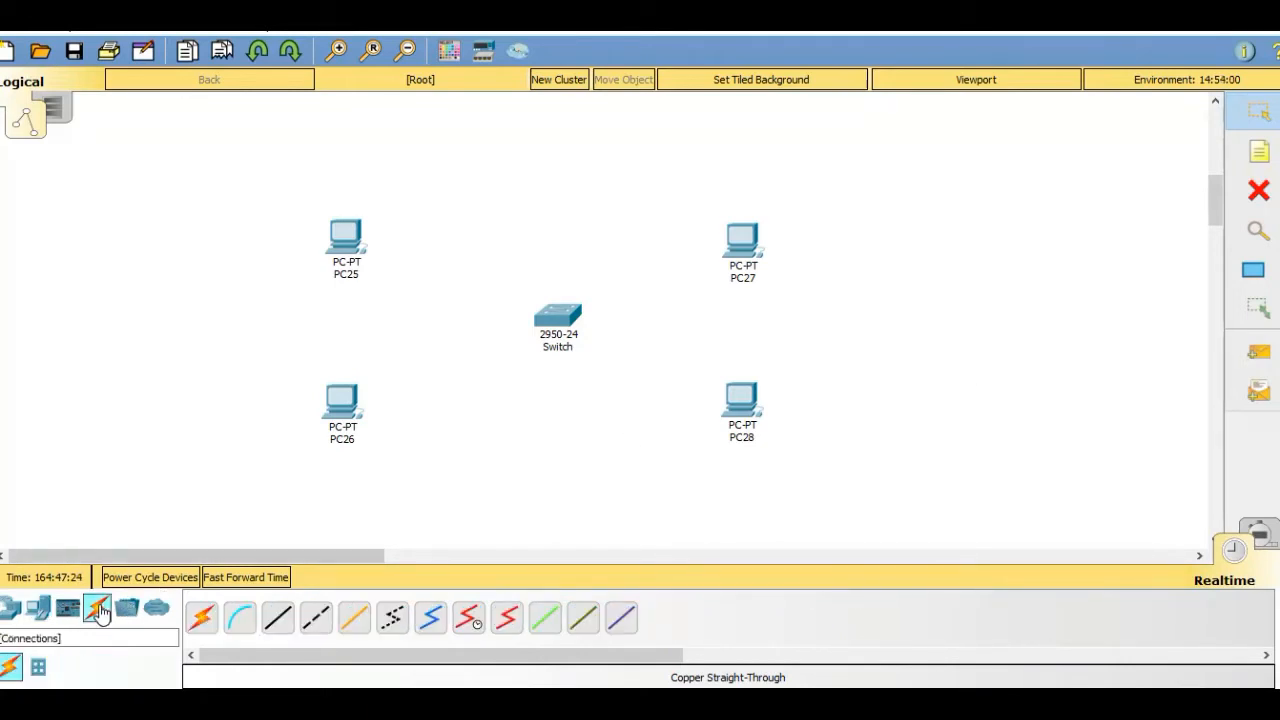
click(279, 619)
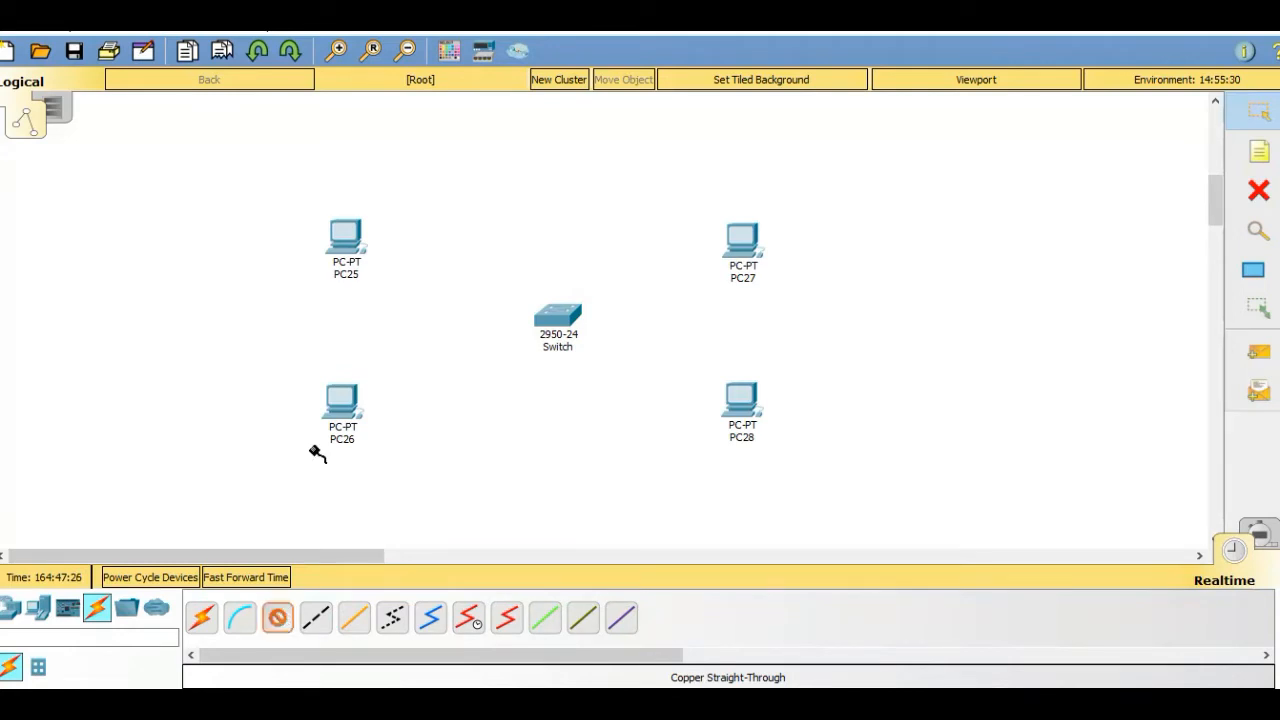
click(350, 255)
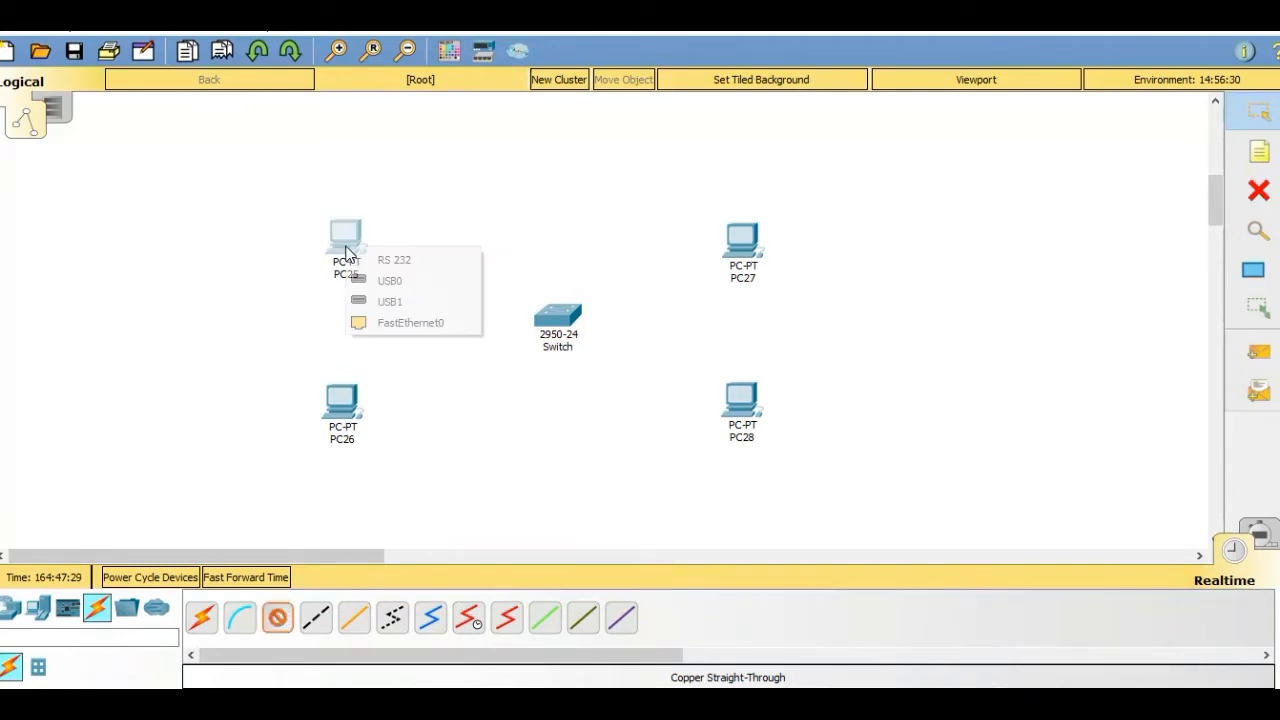
click(370, 322)
click(553, 313)
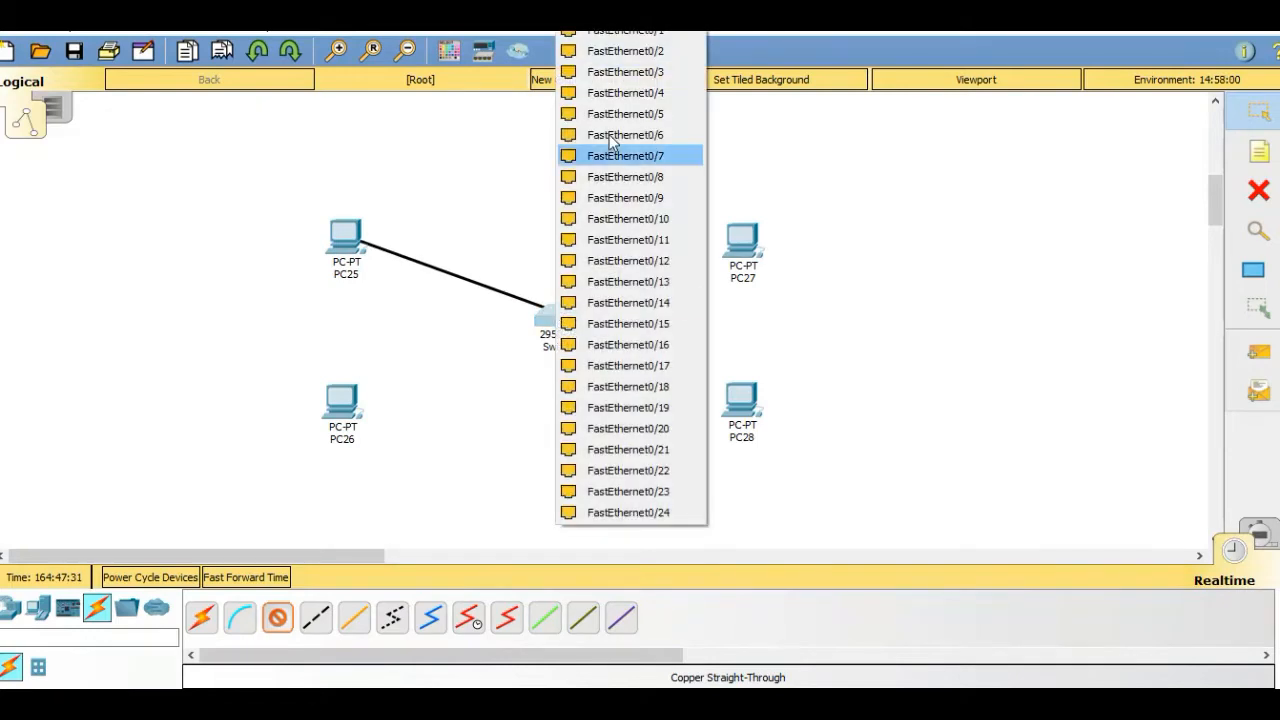
click(639, 35)
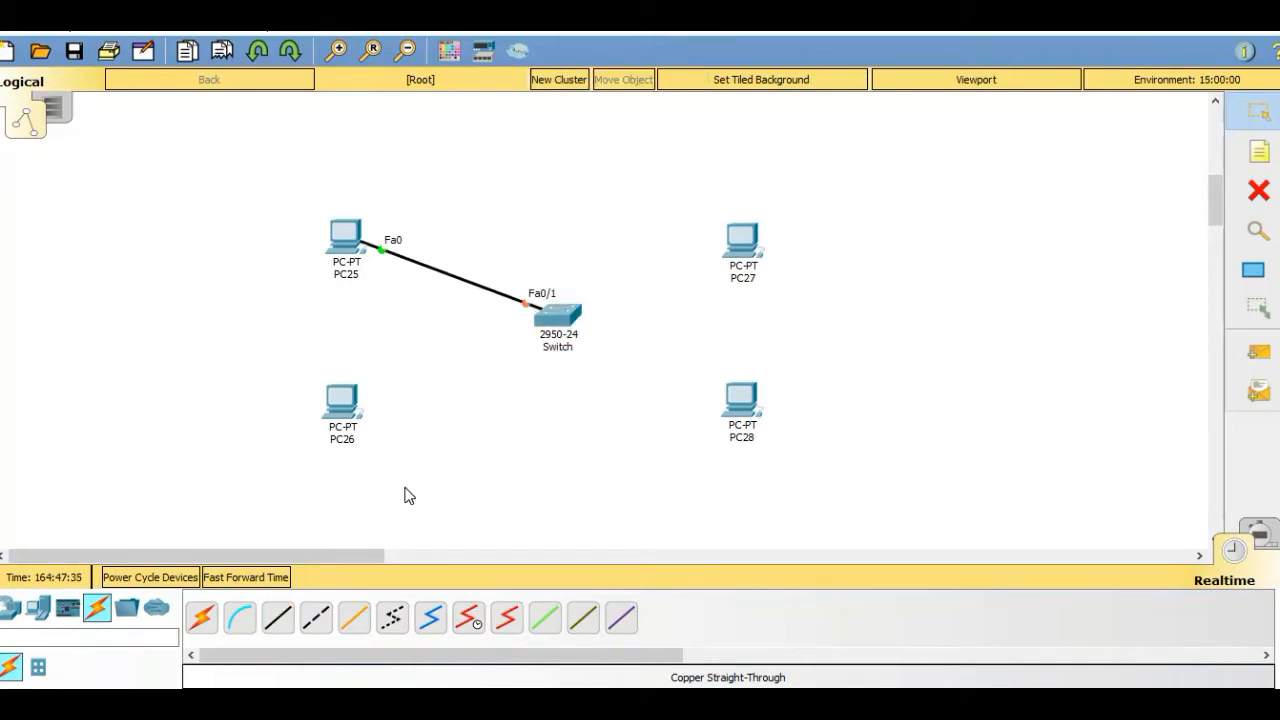
Connect PC26's FastEthernet0 port to the switch's FastEthernet0/2 port with a copper straight-through cable
click(278, 617)
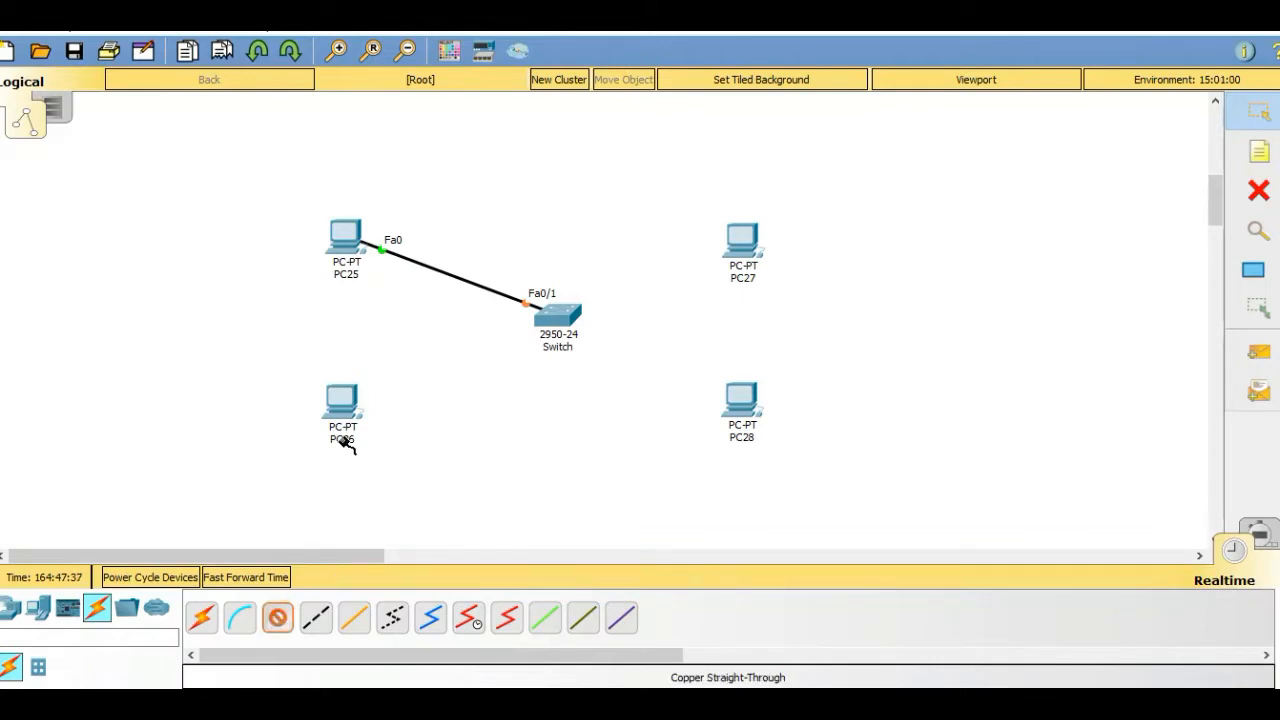
click(344, 410)
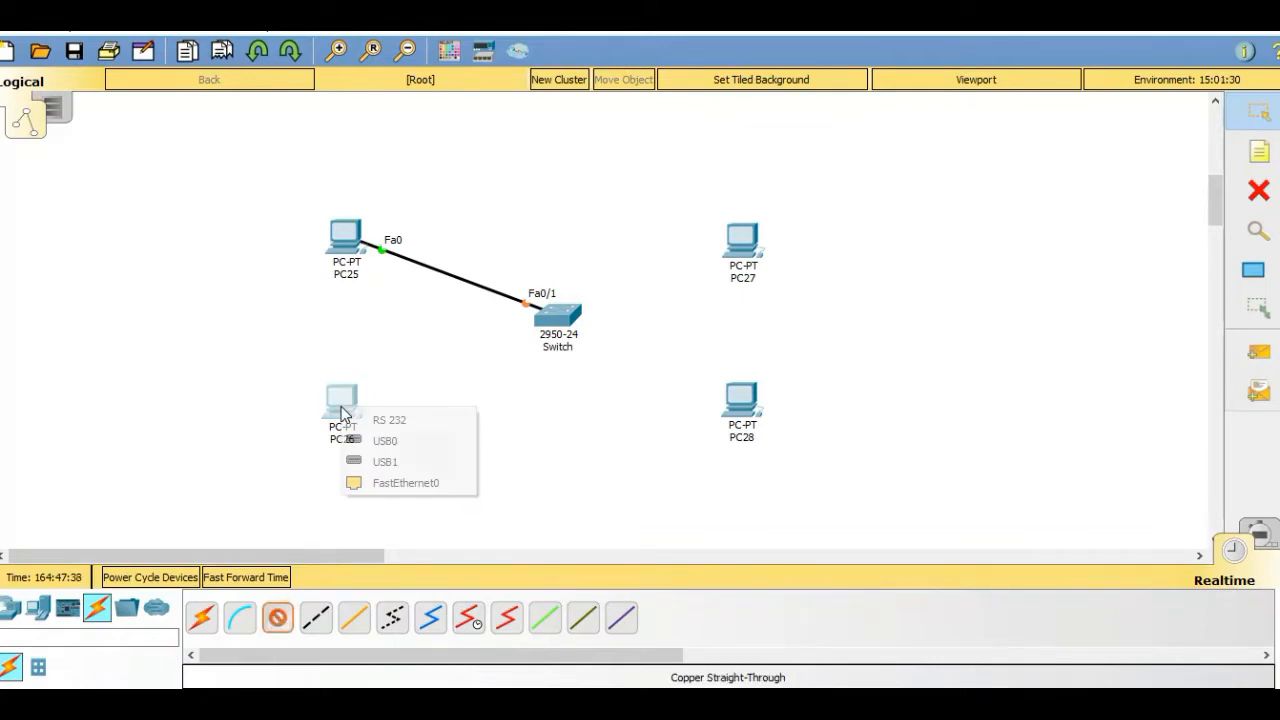
click(405, 487)
click(557, 321)
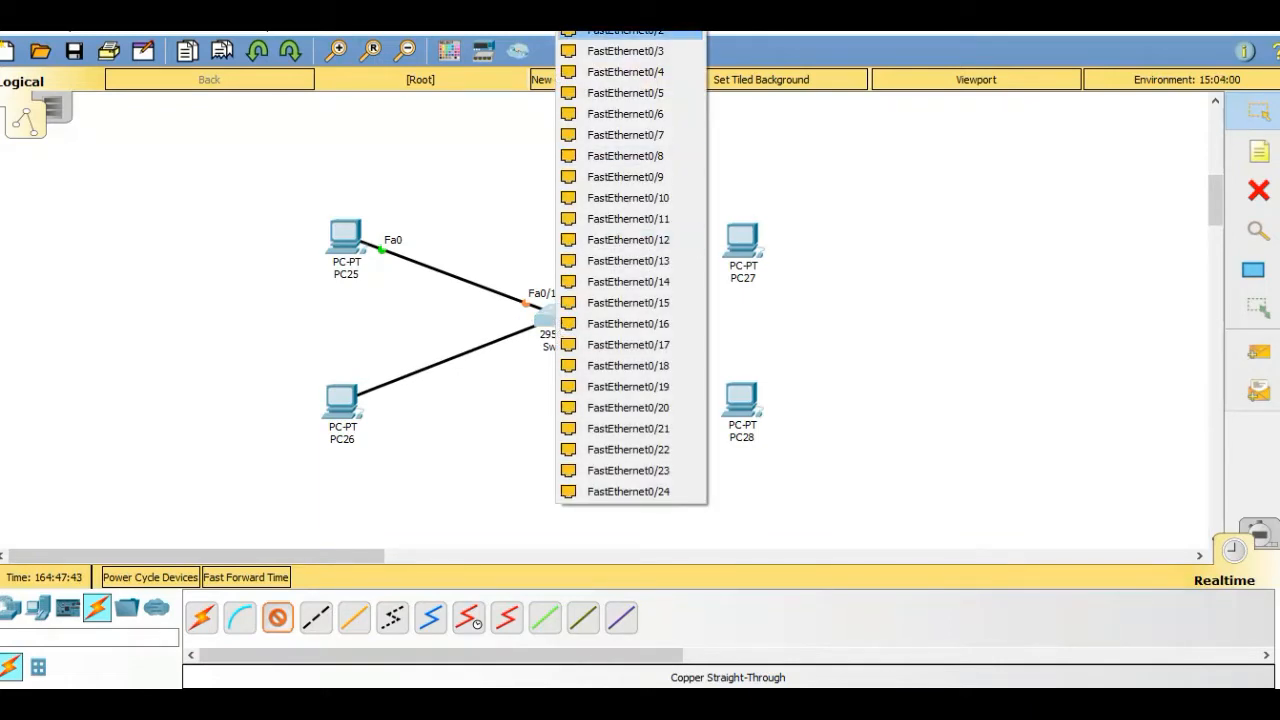
click(625, 32)
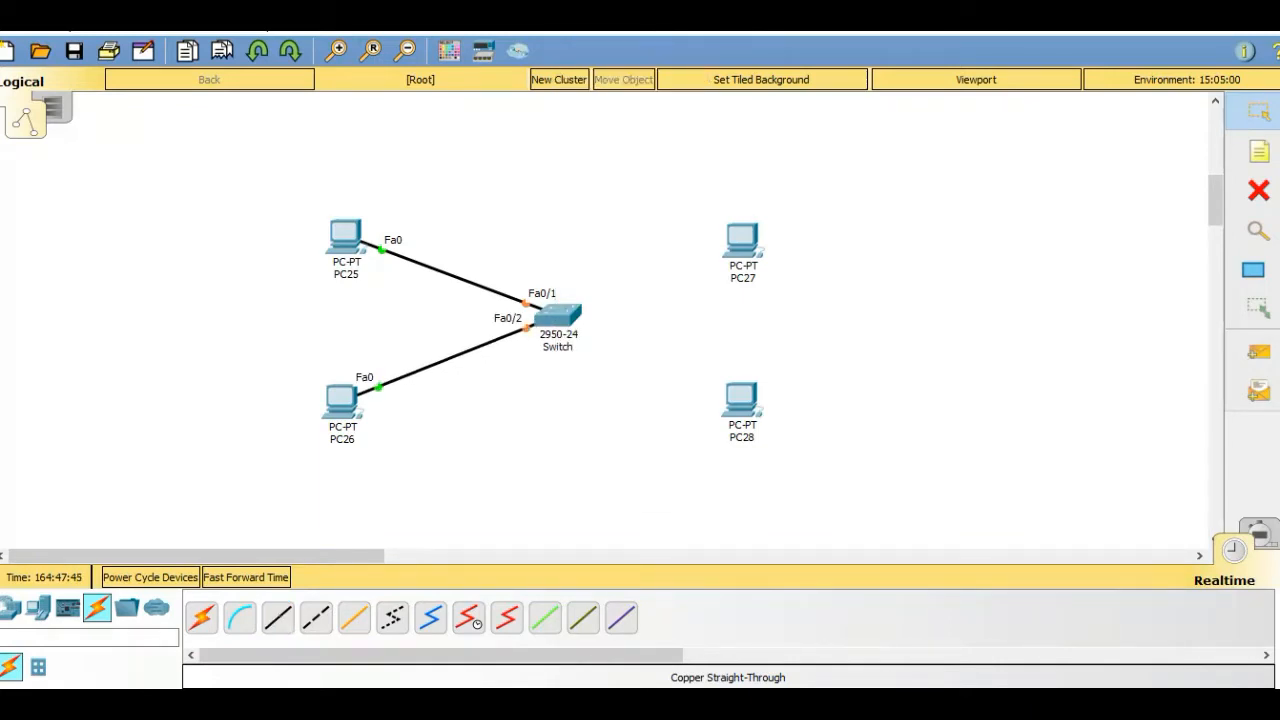
Connect PC27's FastEthernet0 port to the switch's FastEthernet0/3 port with a copper straight-through cable
click(278, 618)
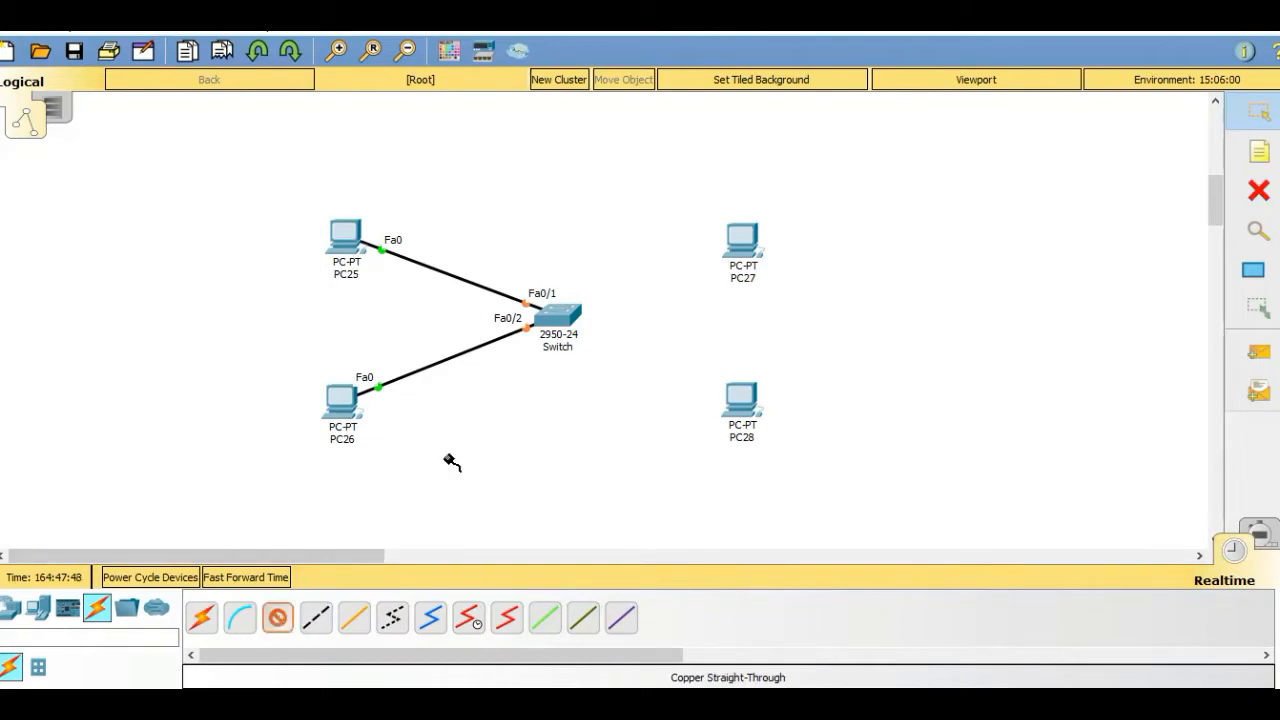
click(751, 248)
click(772, 322)
click(566, 312)
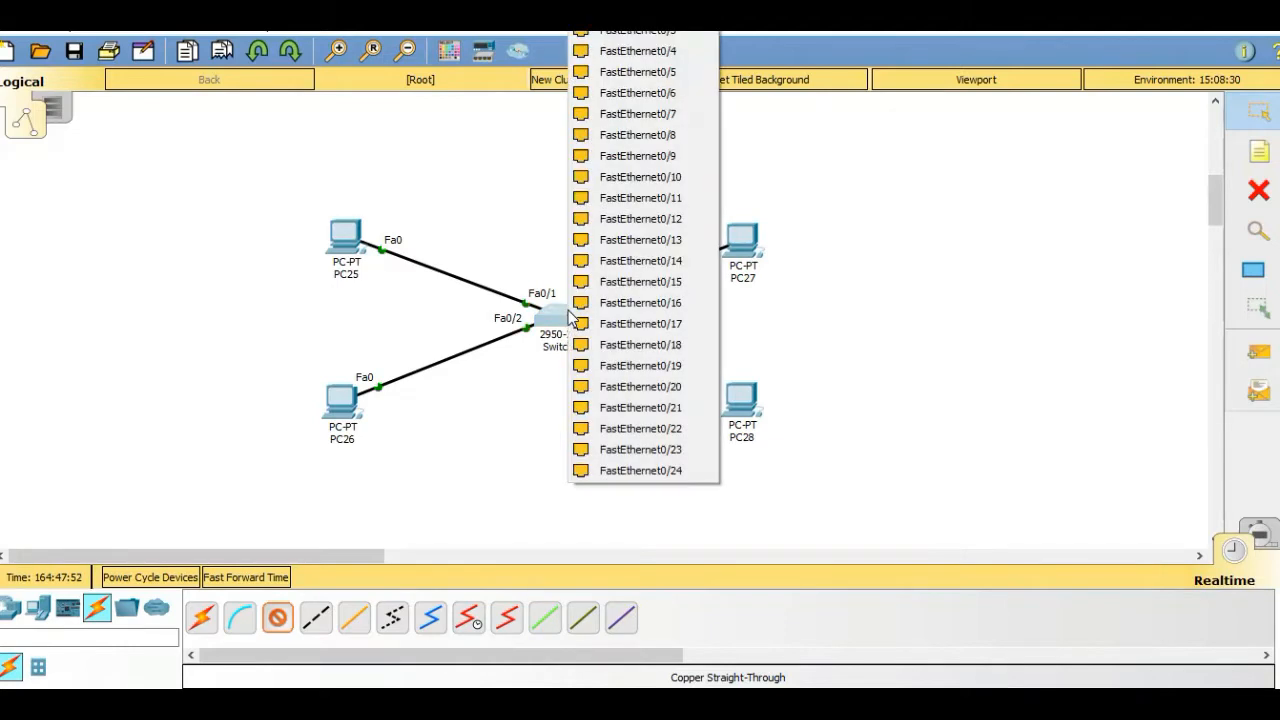
click(640, 42)
Connect PC28's FastEthernet0 port to the switch's FastEthernet0/4 port with a copper straight-through cable
click(279, 619)
click(740, 416)
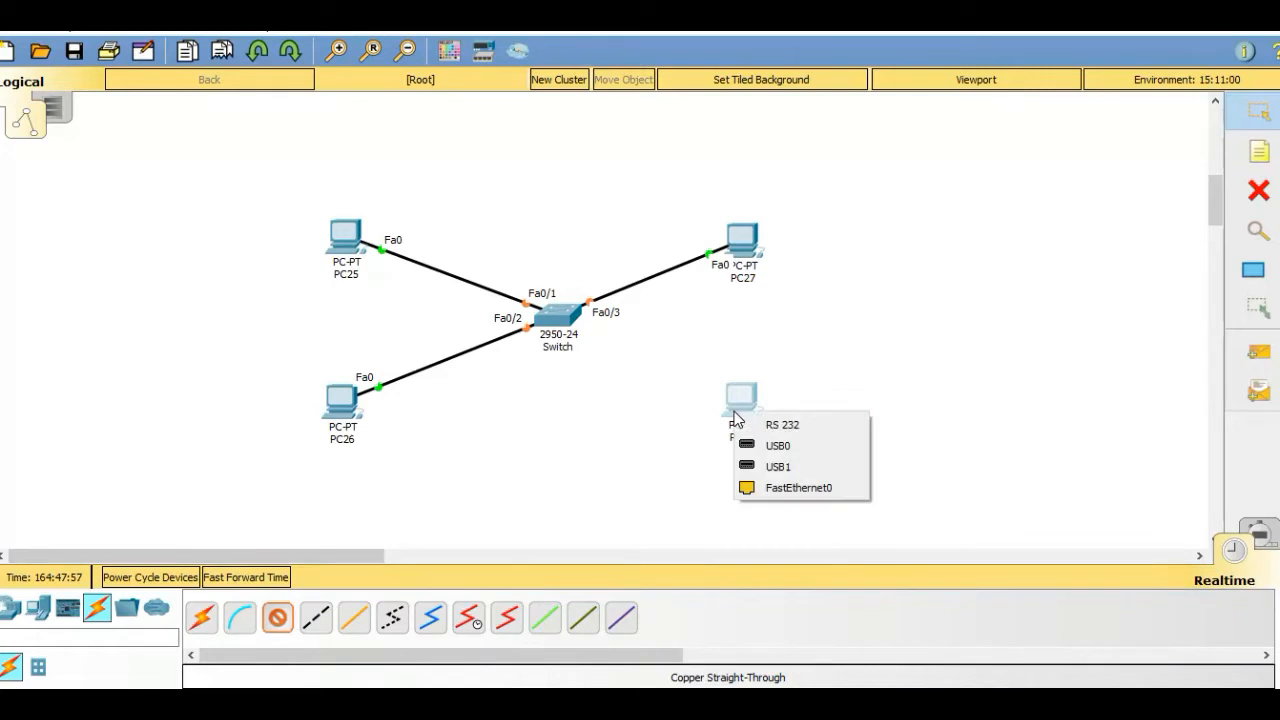
click(770, 490)
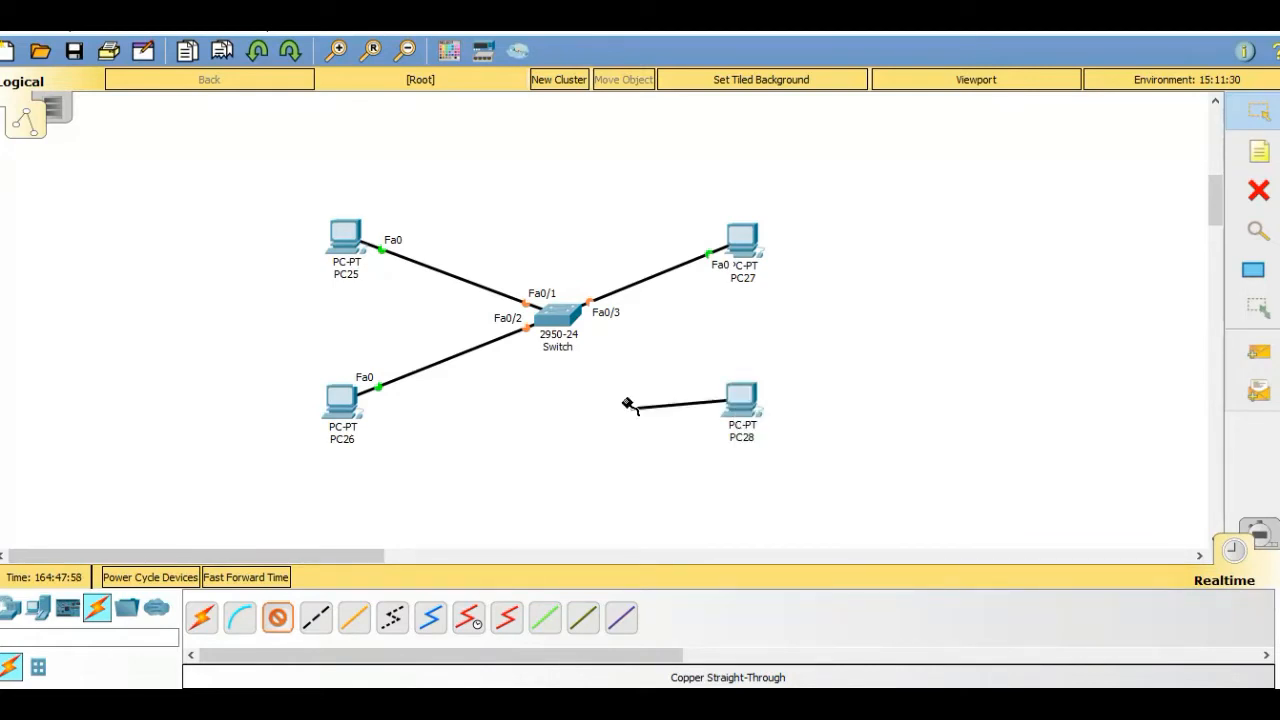
click(566, 325)
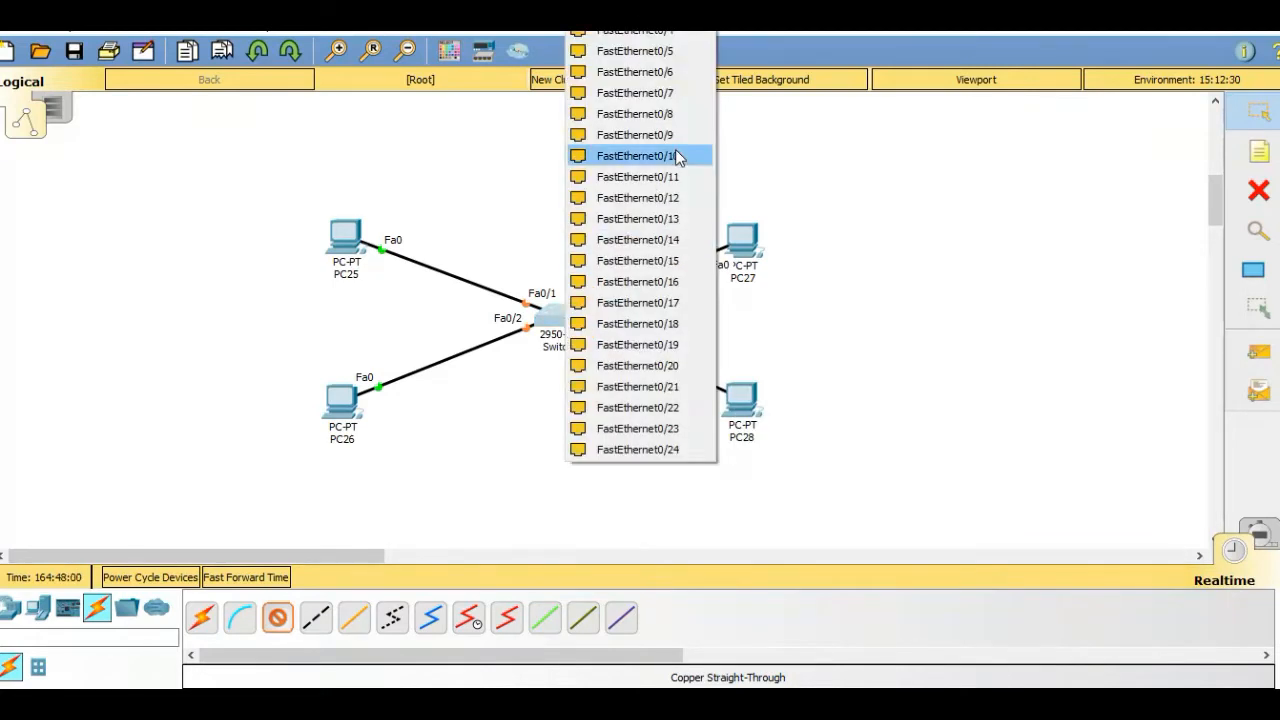
click(672, 42)
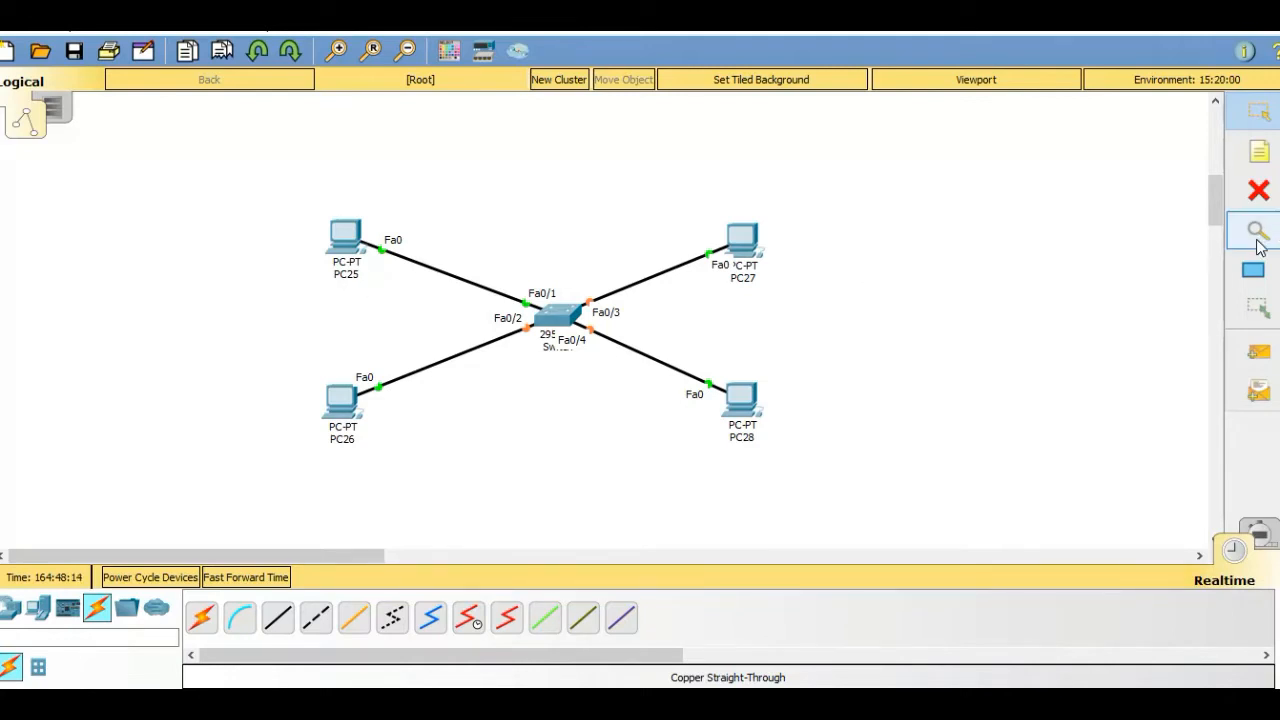
Draw an unfilled ellipse with a black outline around PC25
click(1257, 275)
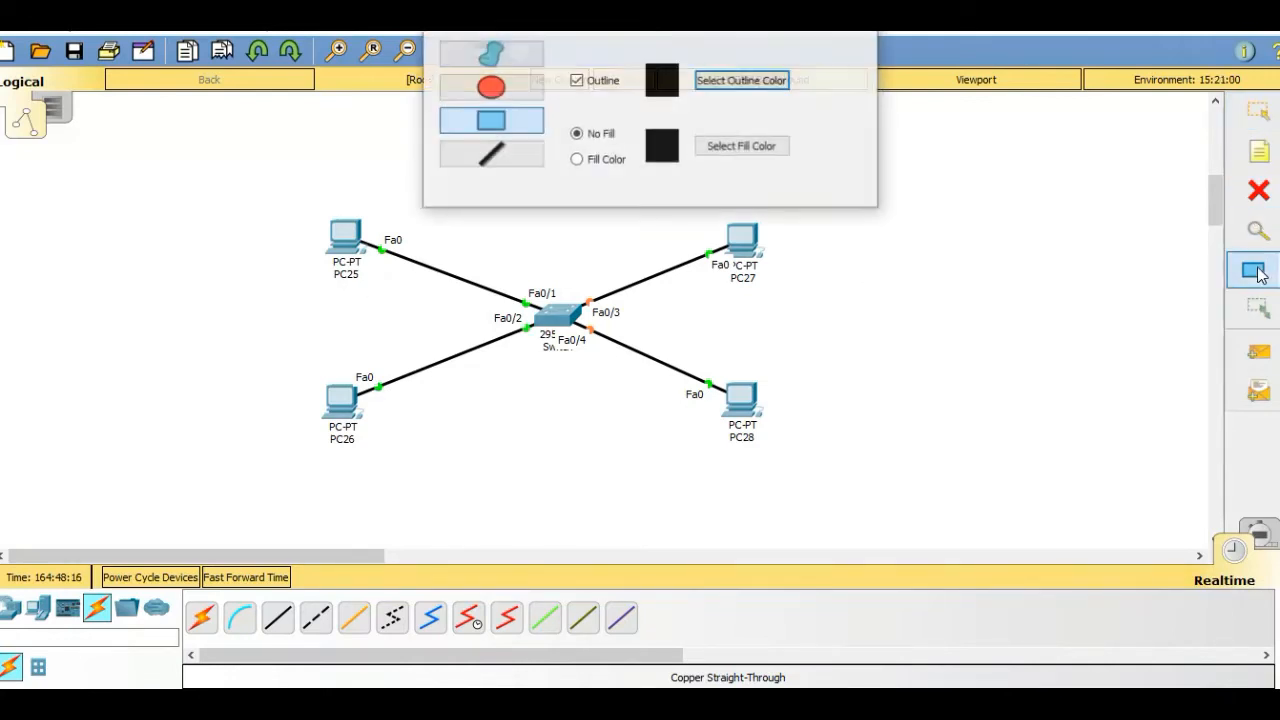
click(509, 90)
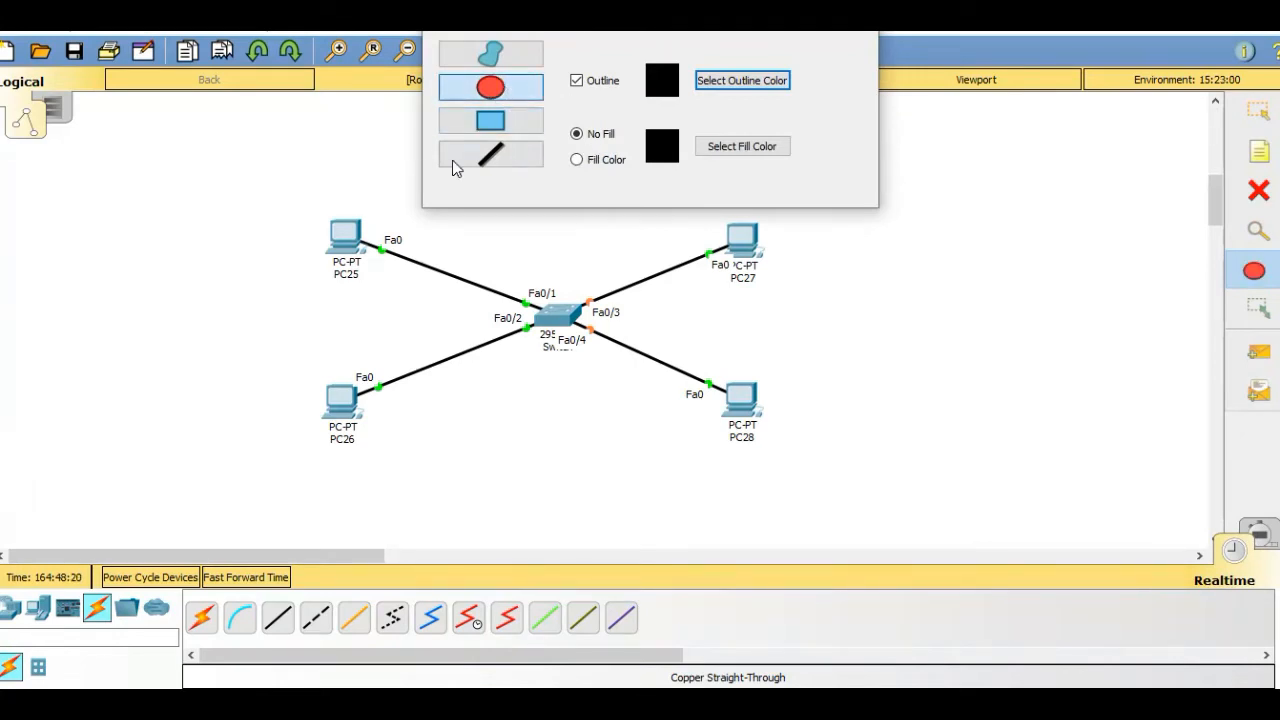
drag(297, 191, 424, 311)
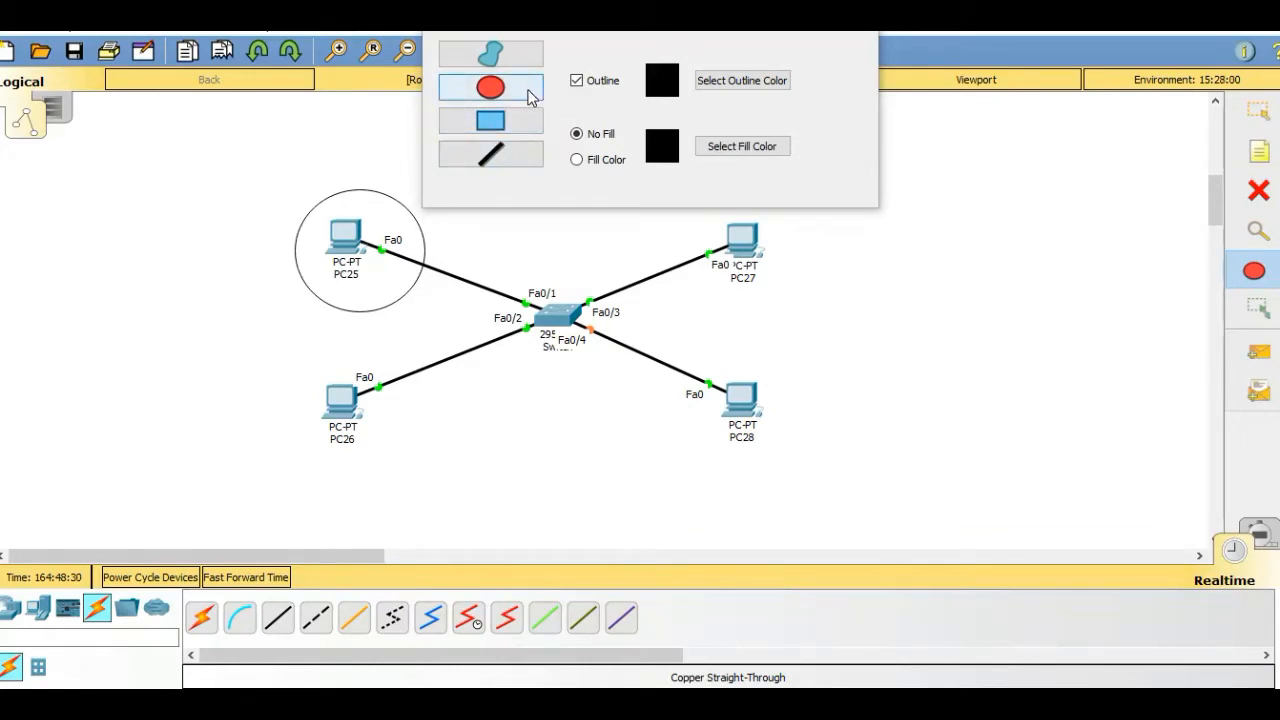
Turn on fill for drawn shapes and set the fill color to blue #0055ff
click(610, 160)
click(731, 148)
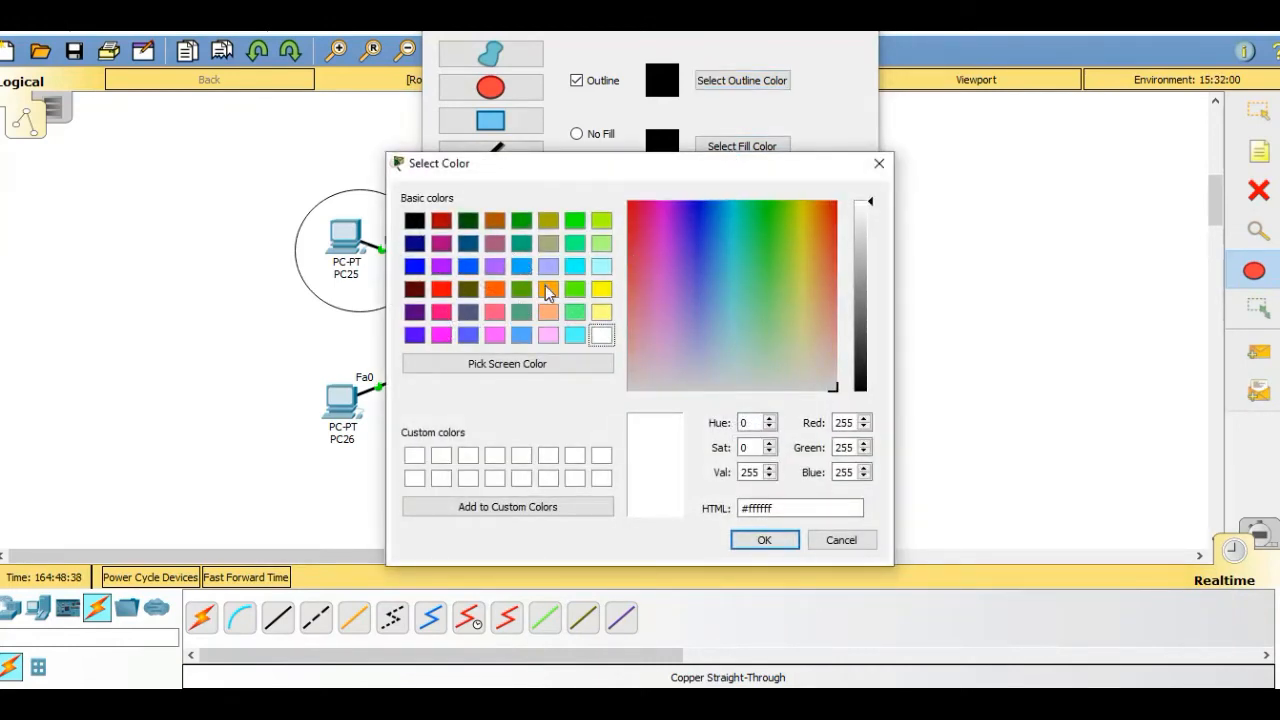
click(474, 270)
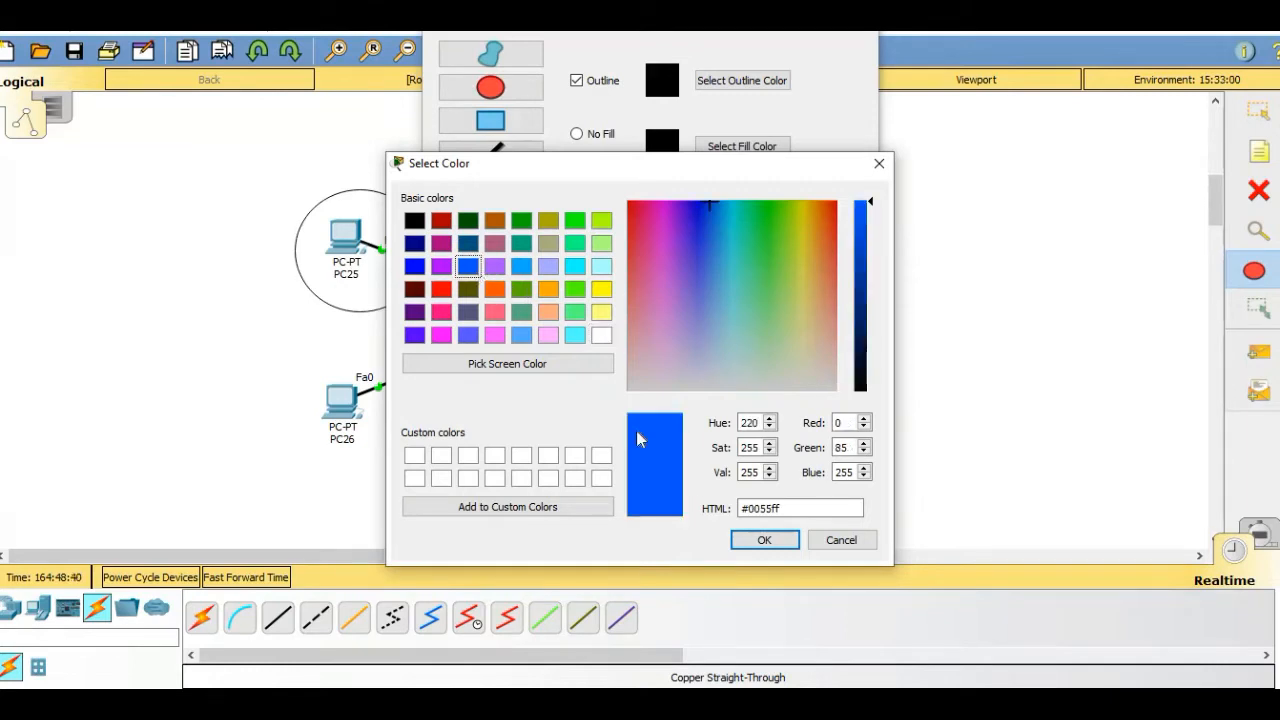
click(764, 540)
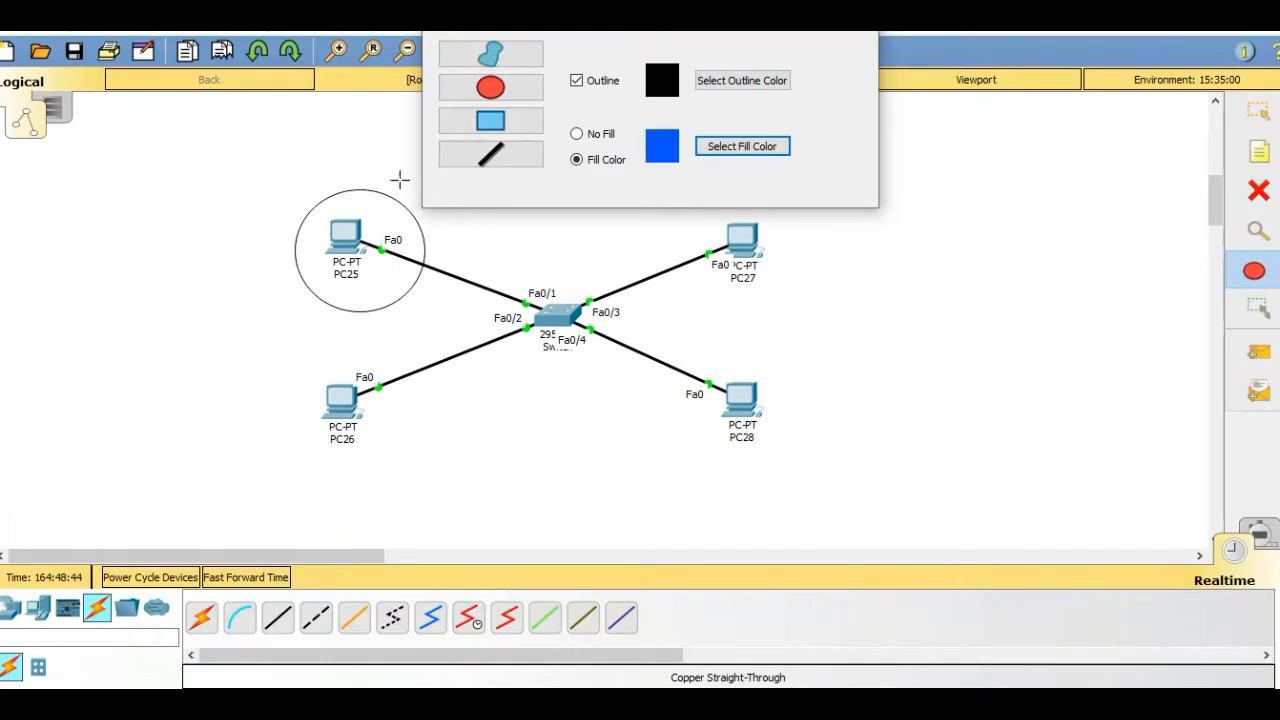
Replace the unfilled ellipse around PC25 with an ellipse drawn in the blue fill
click(1258, 190)
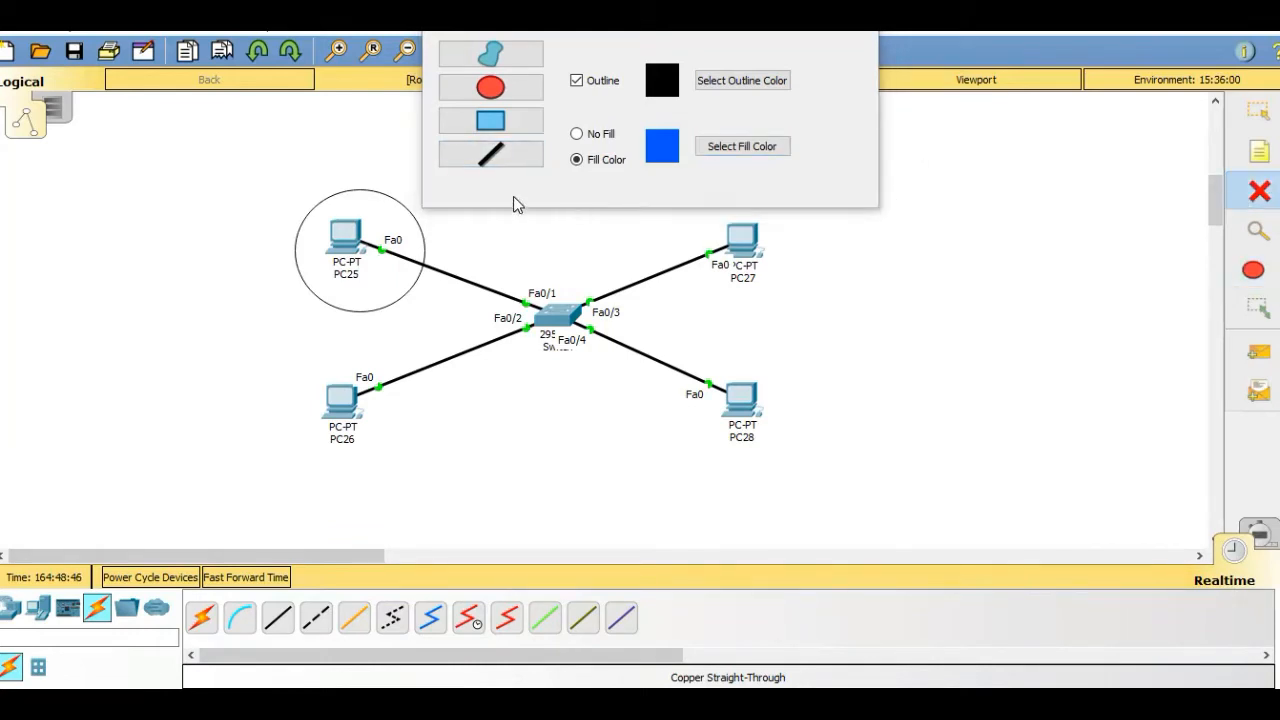
click(360, 192)
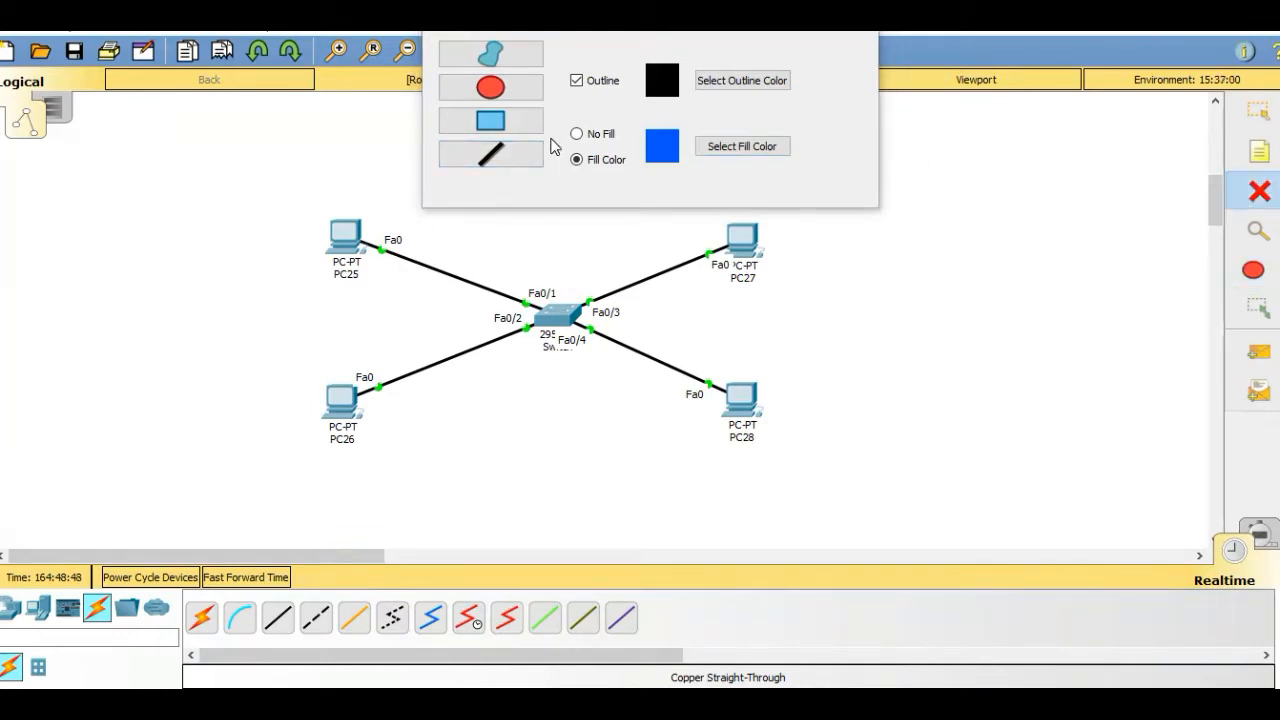
click(490, 87)
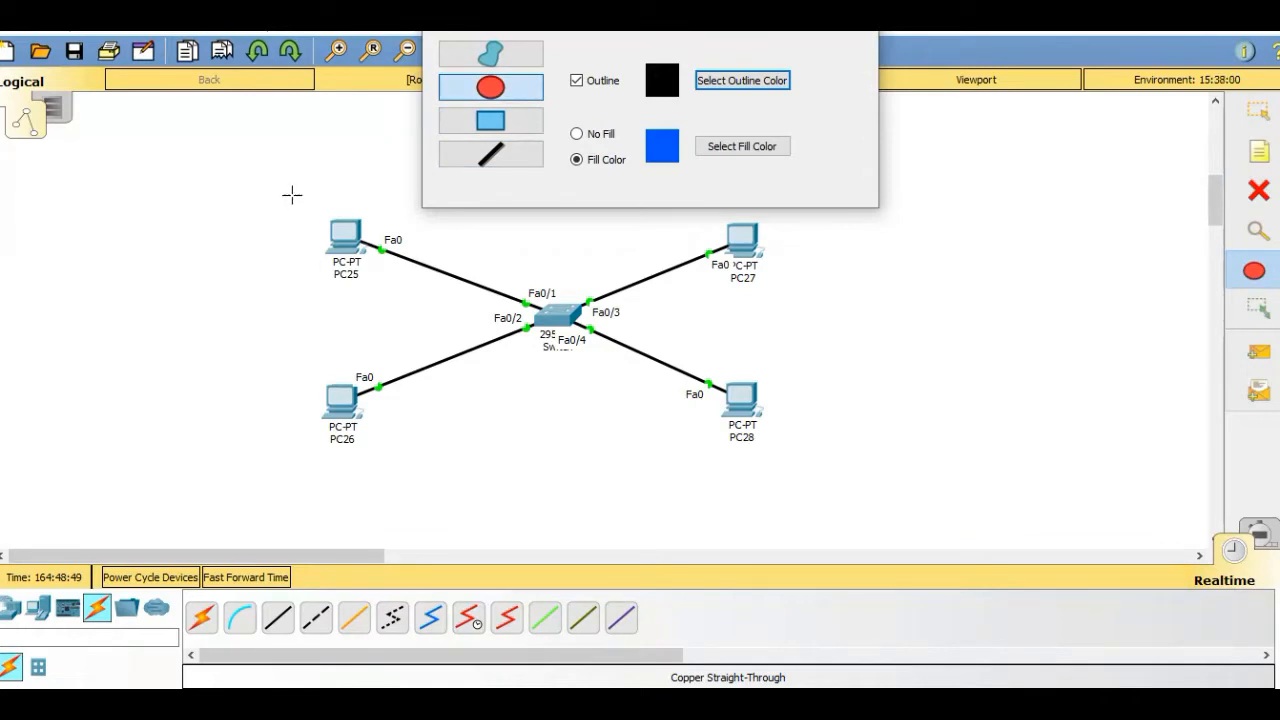
drag(287, 193, 429, 311)
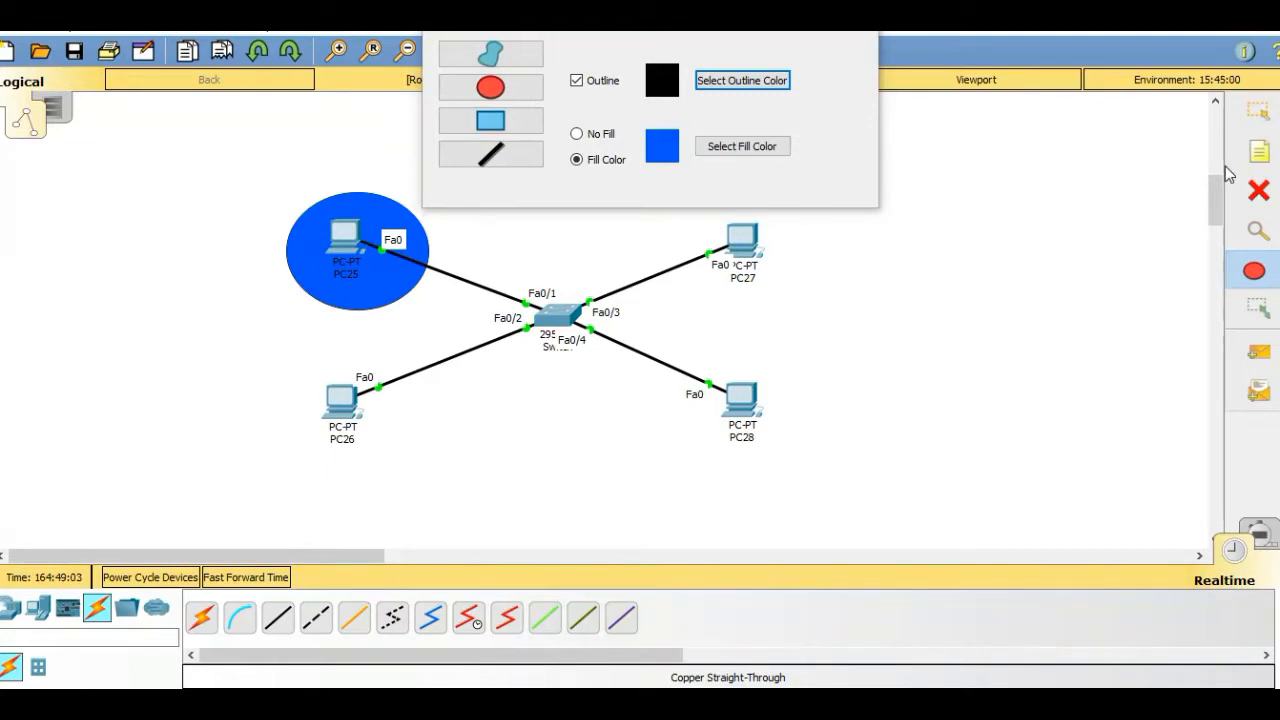
Add the note "vlan 10" beside the upper left of the blue ellipse around PC25
click(1256, 155)
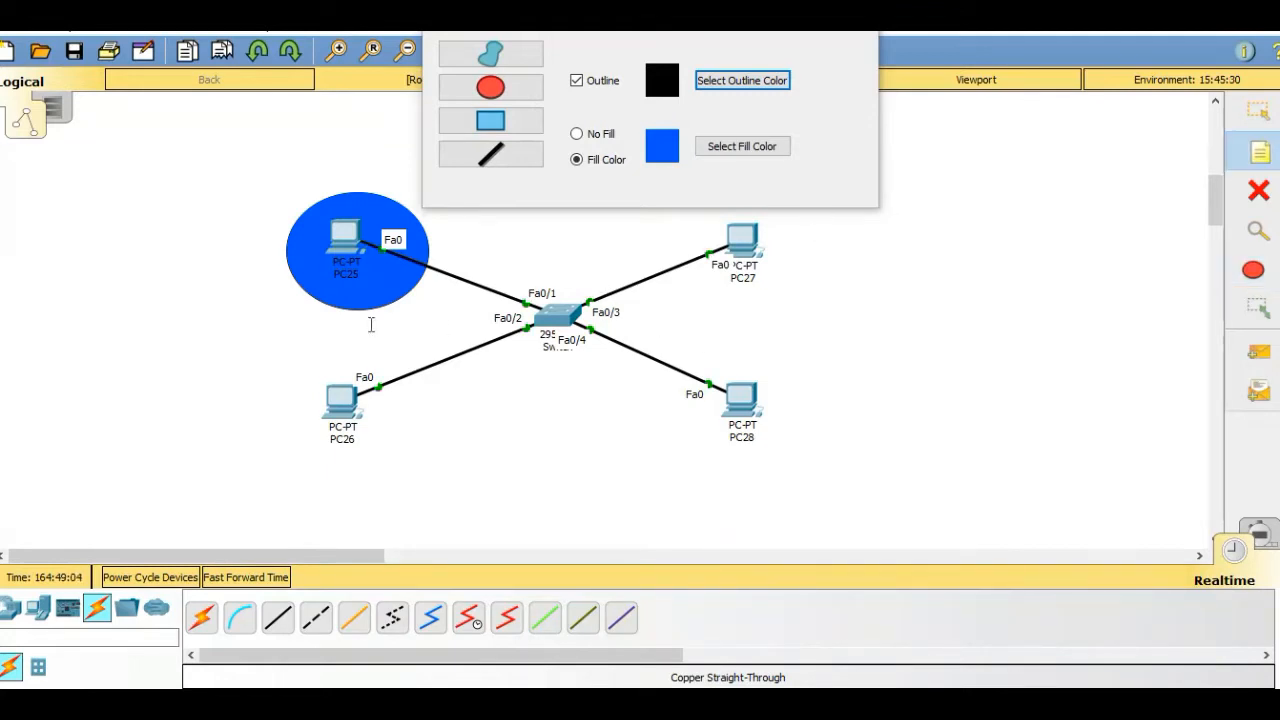
click(217, 204)
text(vlan 10)
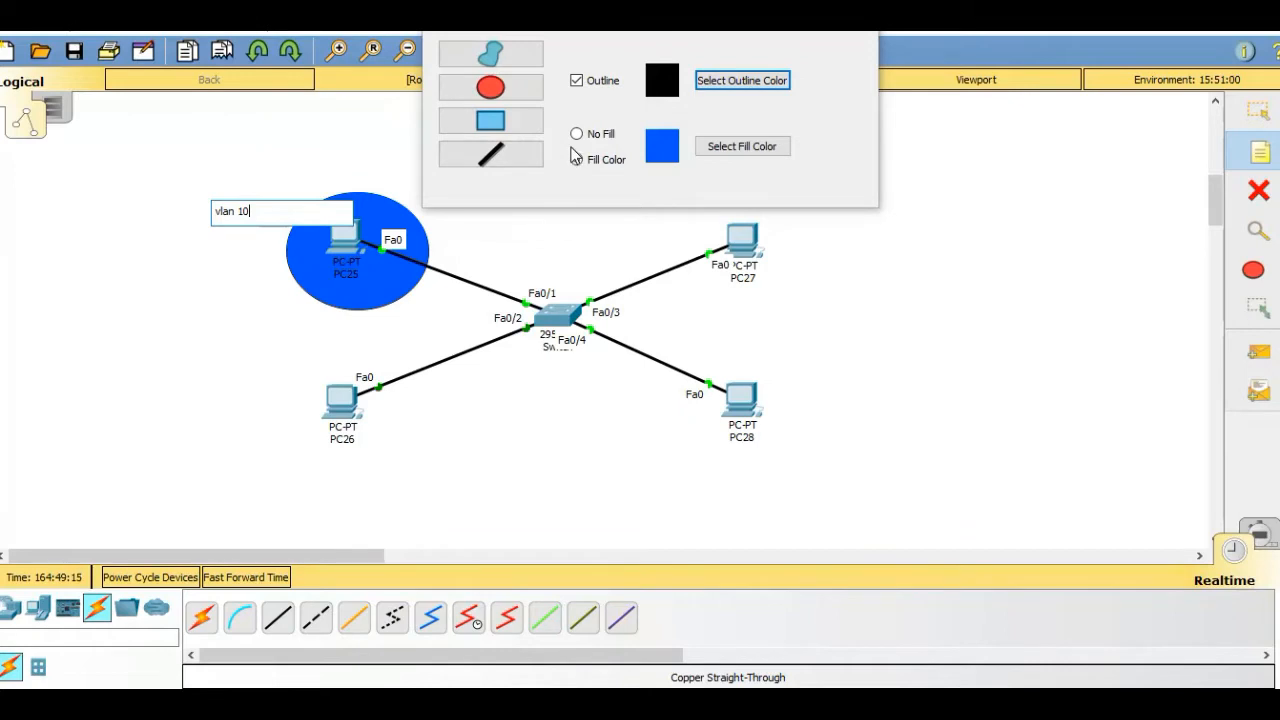
Set the shape fill color to yellow #ffff00 and draw a filled ellipse around PC26
click(513, 92)
click(767, 149)
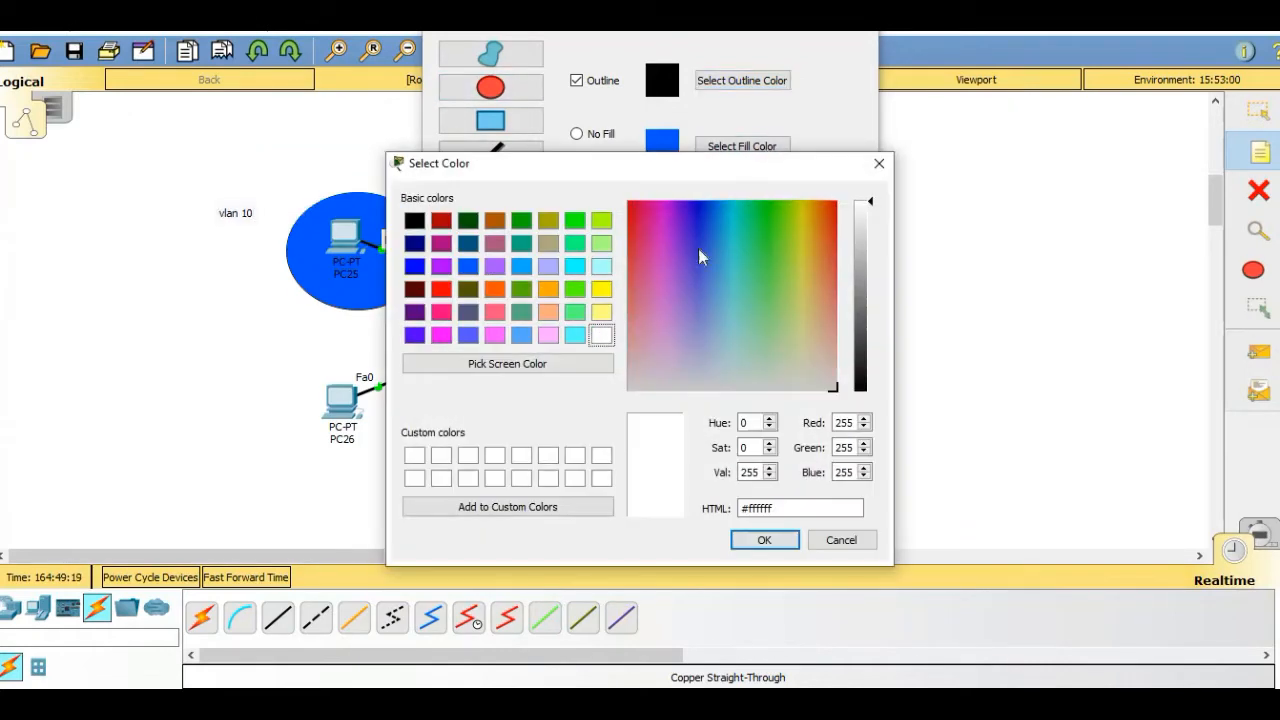
click(603, 290)
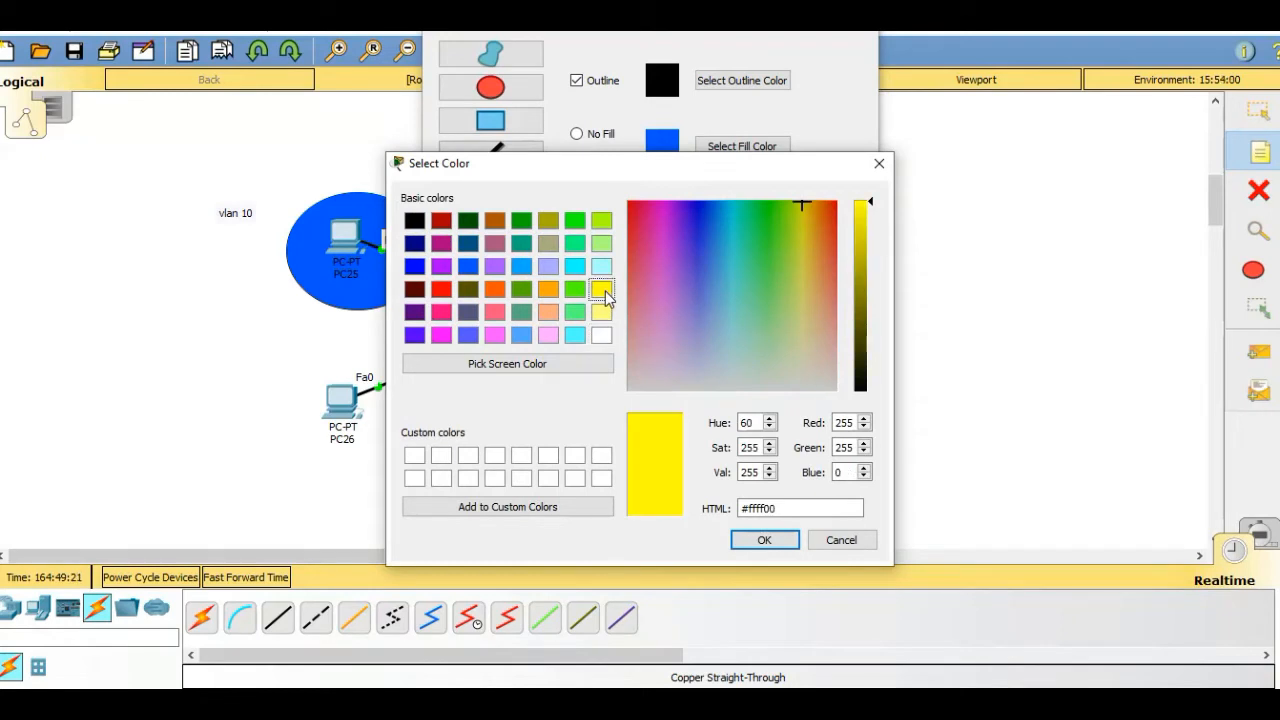
click(757, 539)
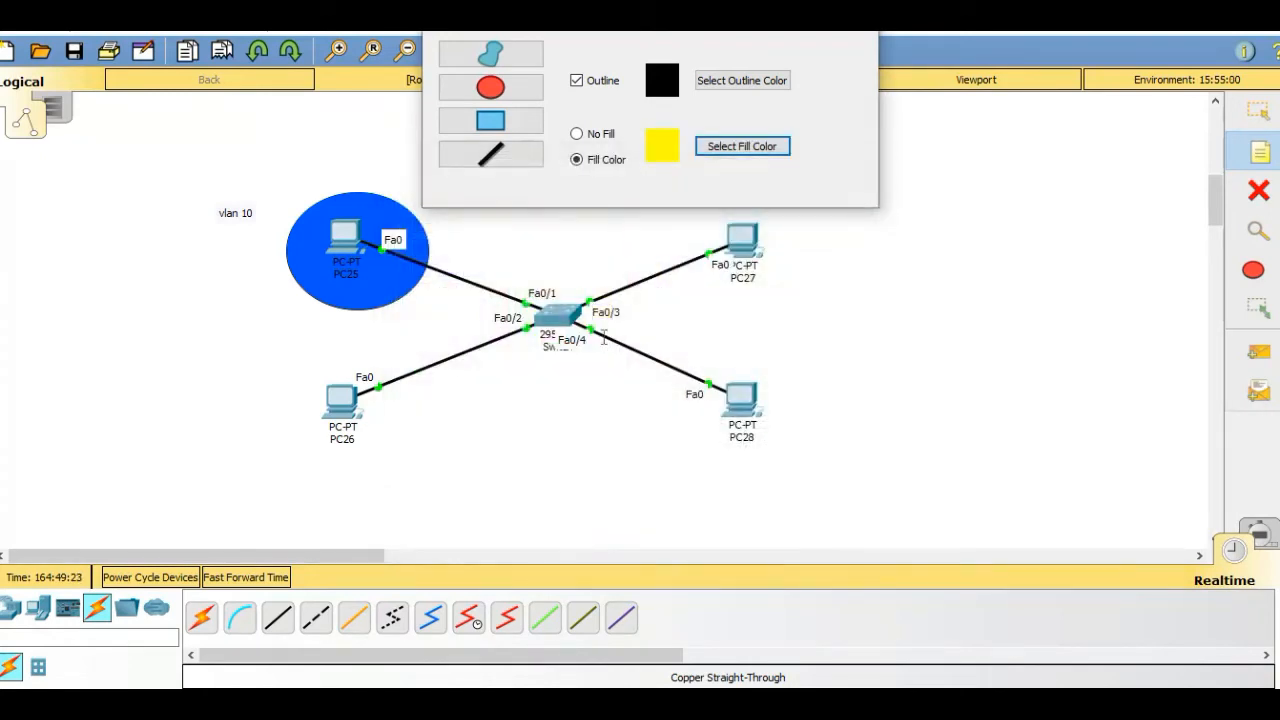
click(519, 90)
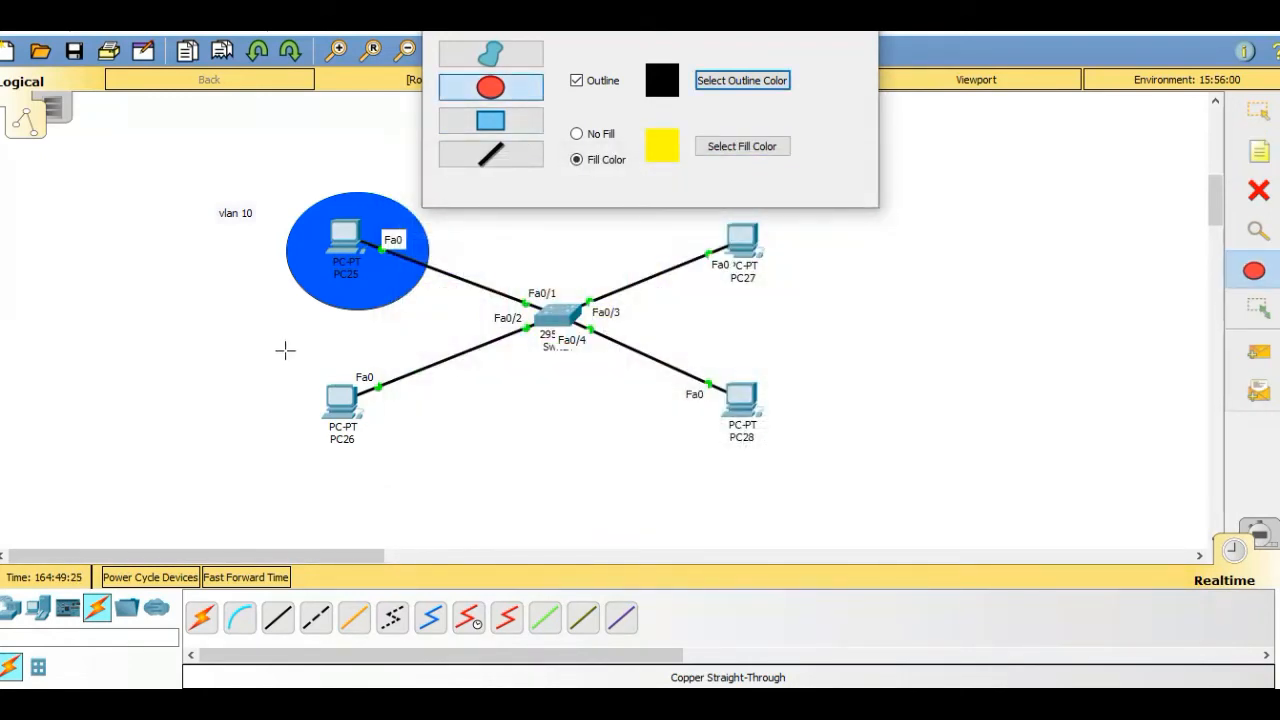
drag(277, 346, 422, 467)
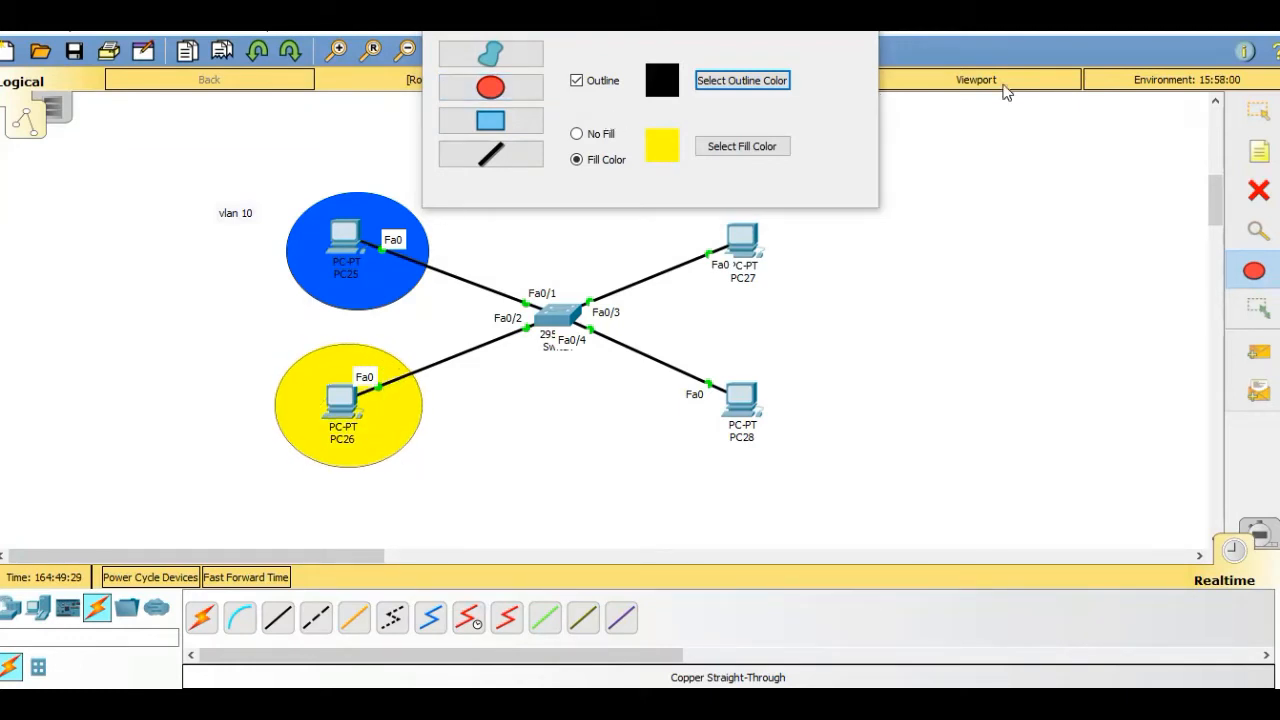
Add the note "vlan 11" just outside the yellow ellipse around PC26, on the side away from the switch
click(1259, 152)
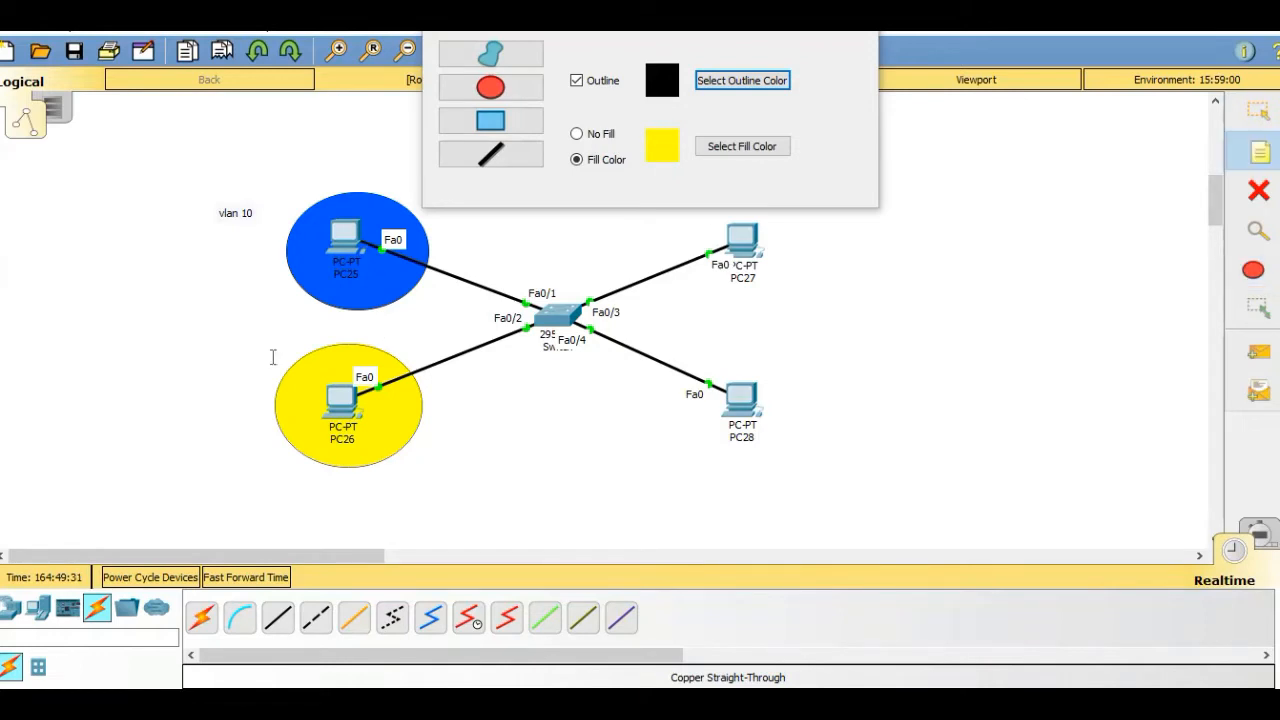
click(209, 410)
text(vlan 11)
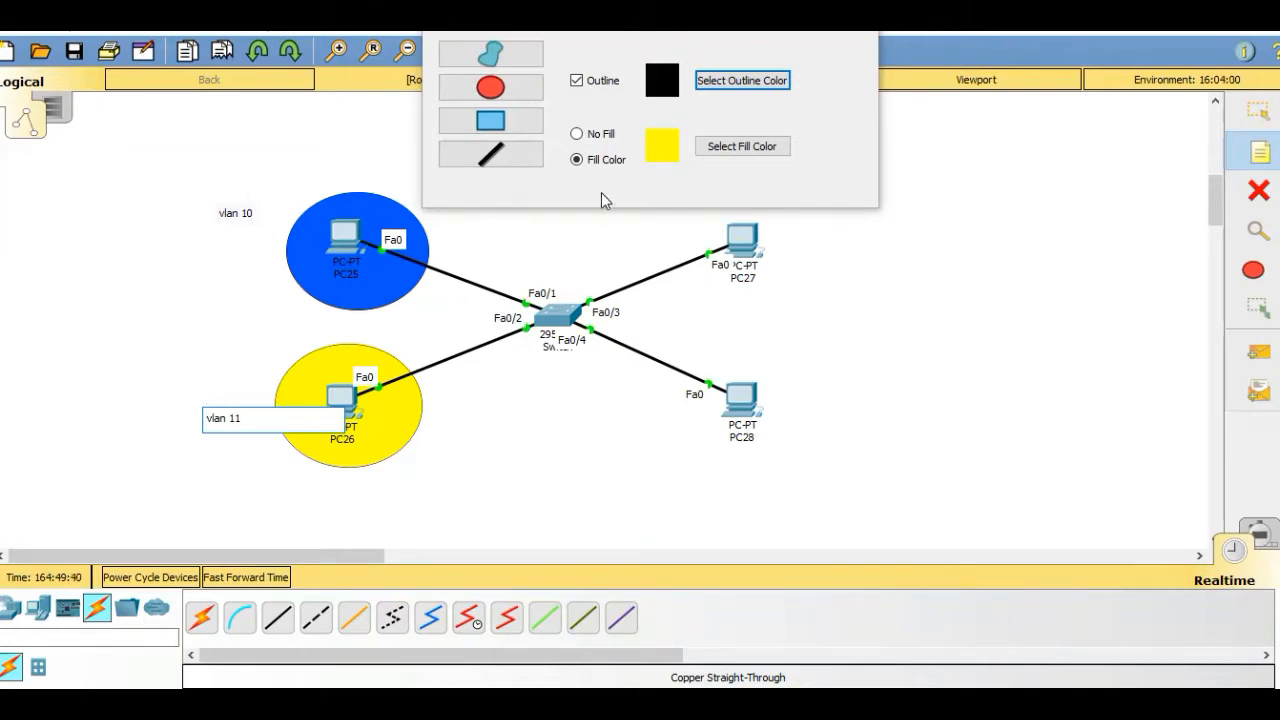
click(1258, 112)
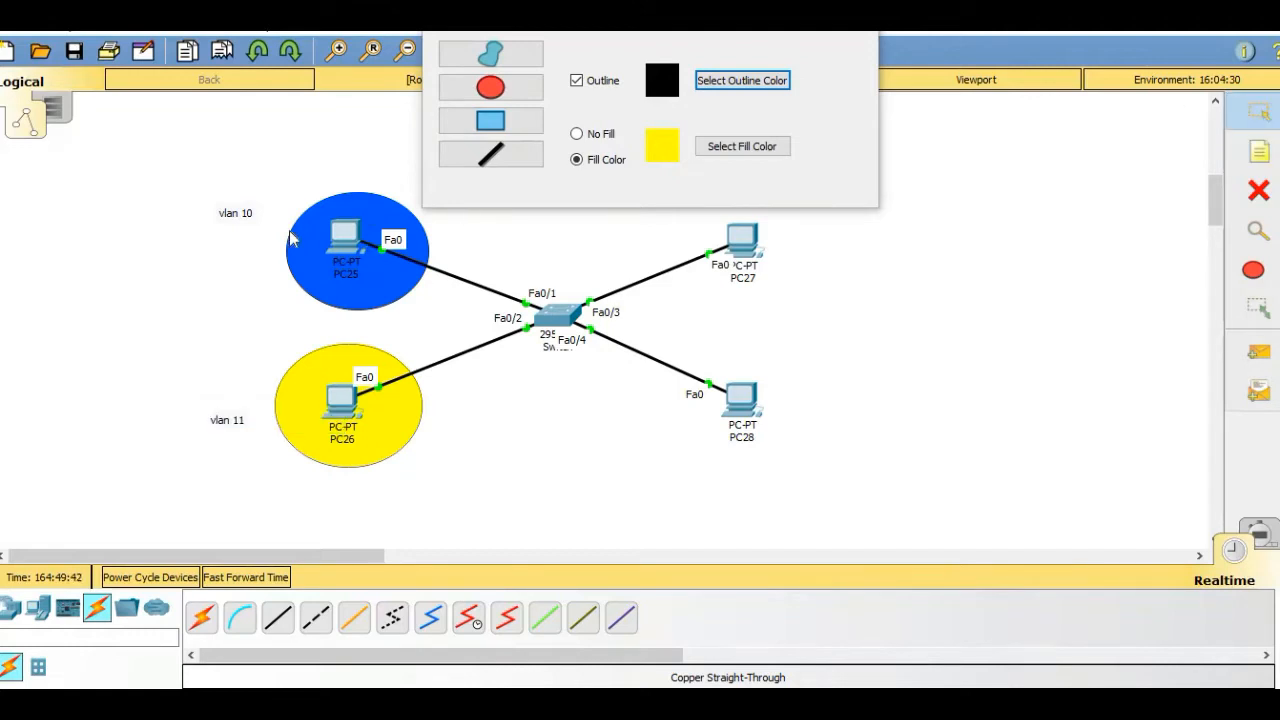
Add a second line "kelas10" to the "vlan 10" note beside PC25
double_click(231, 222)
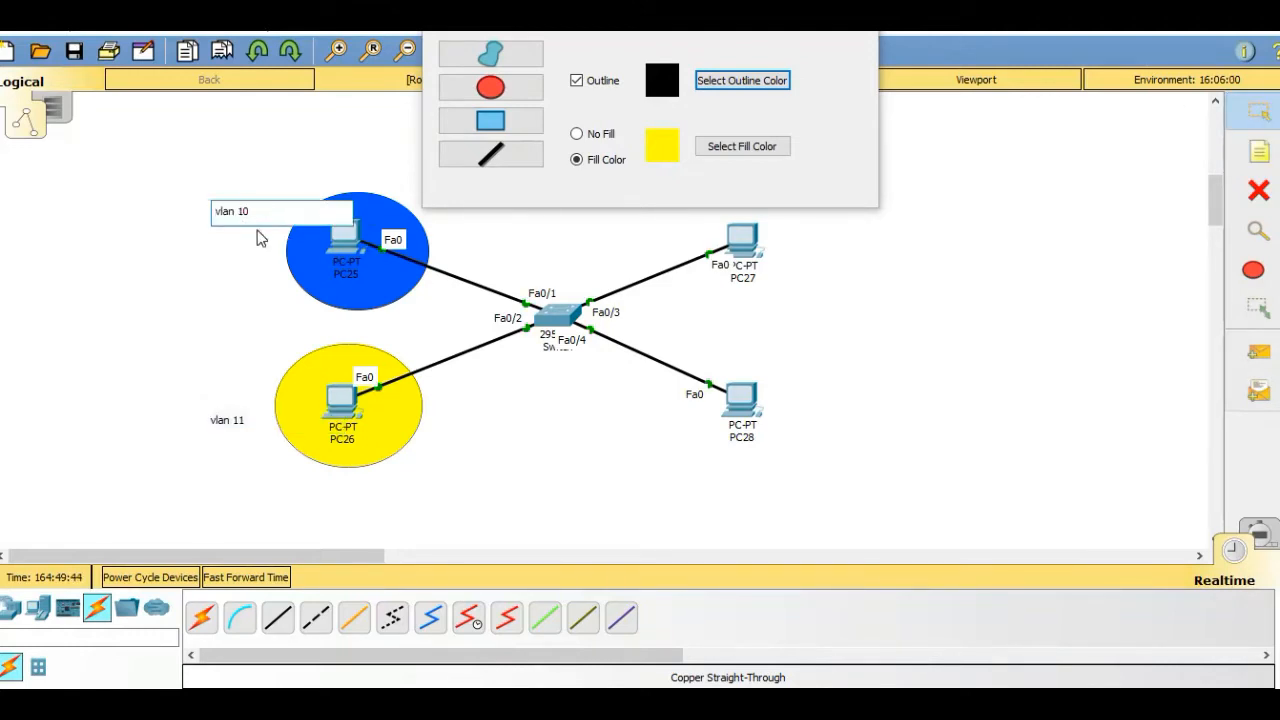
key(Return)
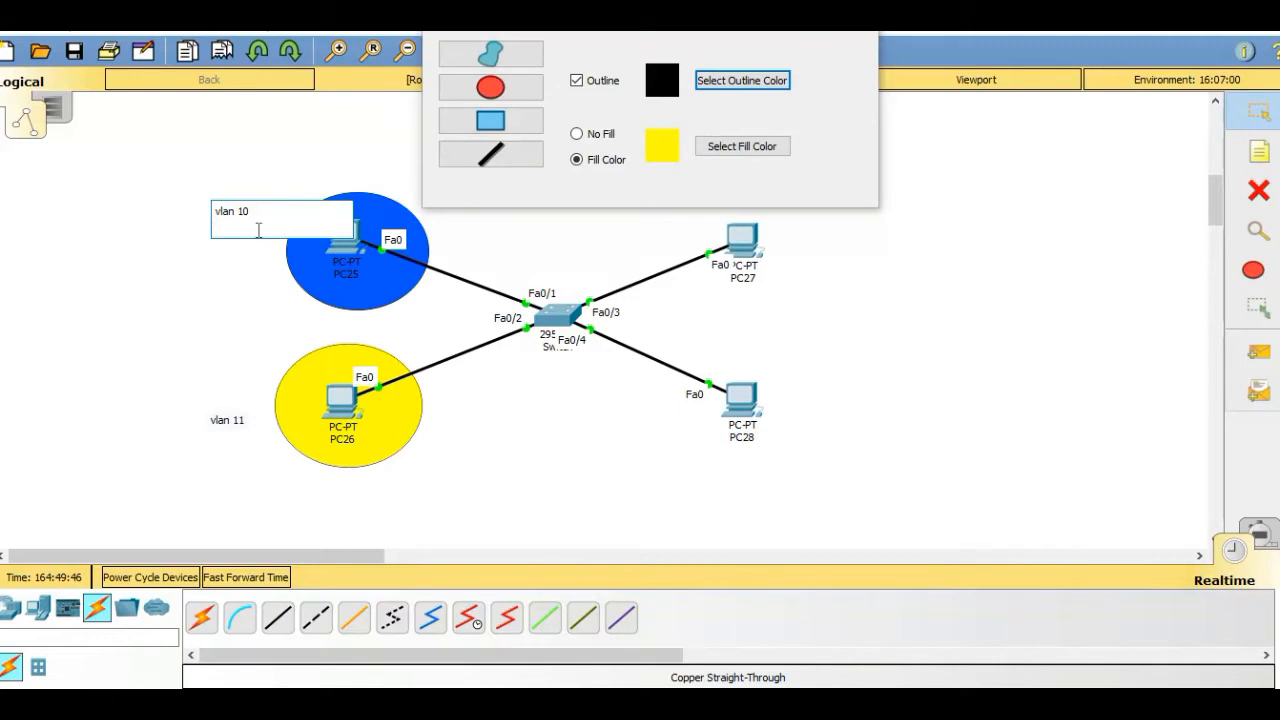
text(kelas10)
Add a second line "kelas11" to the "vlan 11" note beside PC26
double_click(242, 420)
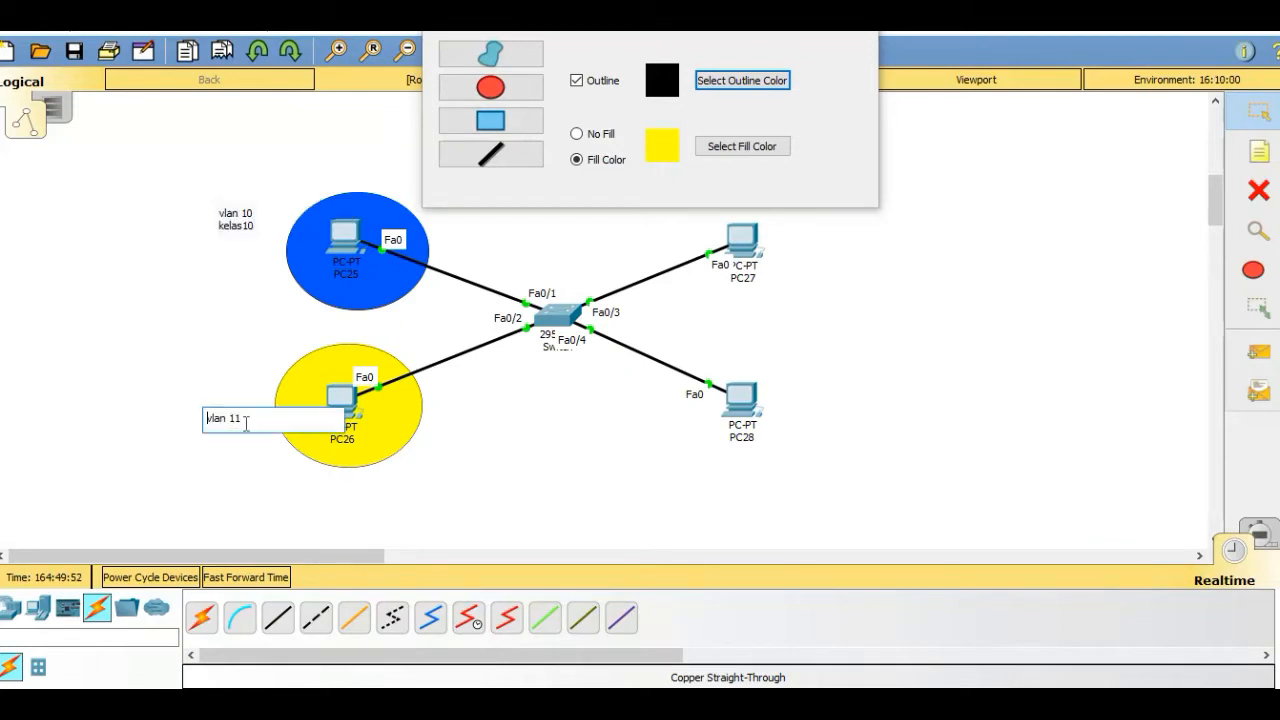
click(246, 422)
key(Return)
text(kelas11)
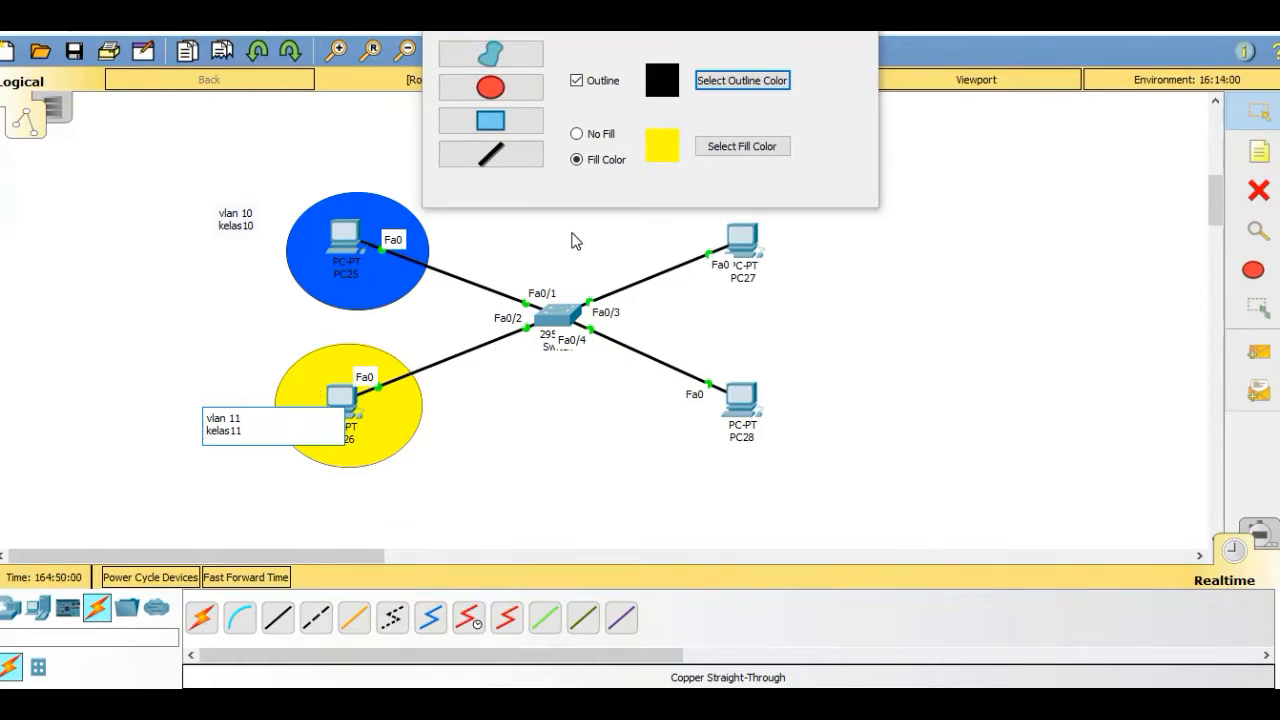
Draw an ellipse around PC28 using the same yellow fill
click(490, 153)
click(522, 90)
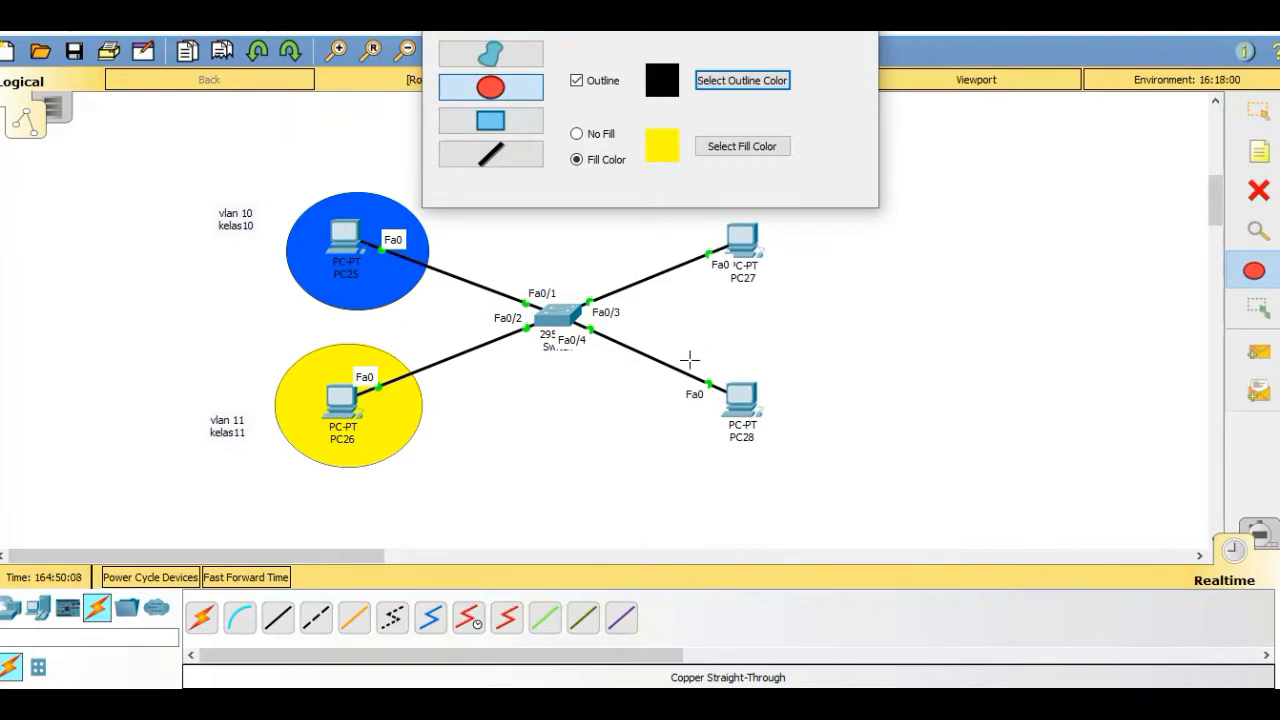
drag(686, 357, 819, 464)
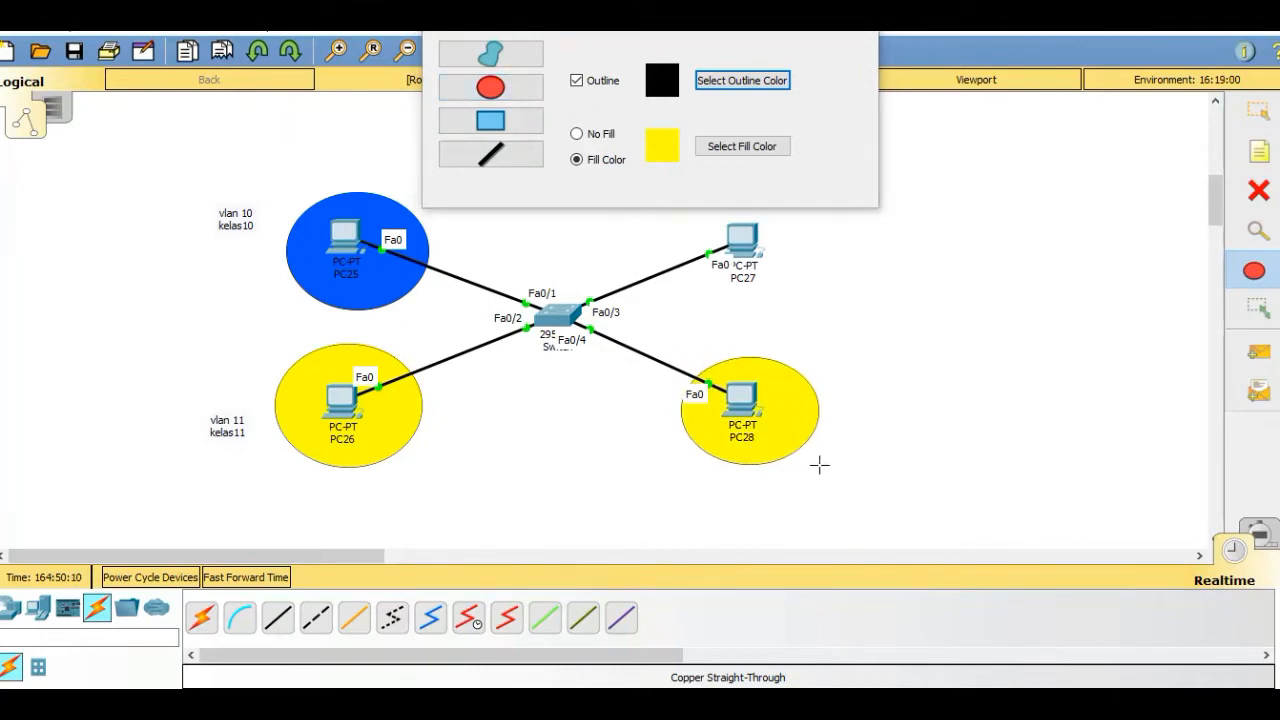
Add a two-line note reading "vlan 11" and "kelas11" beside the yellow ellipse around PC28
click(1258, 152)
click(828, 384)
text(vla)
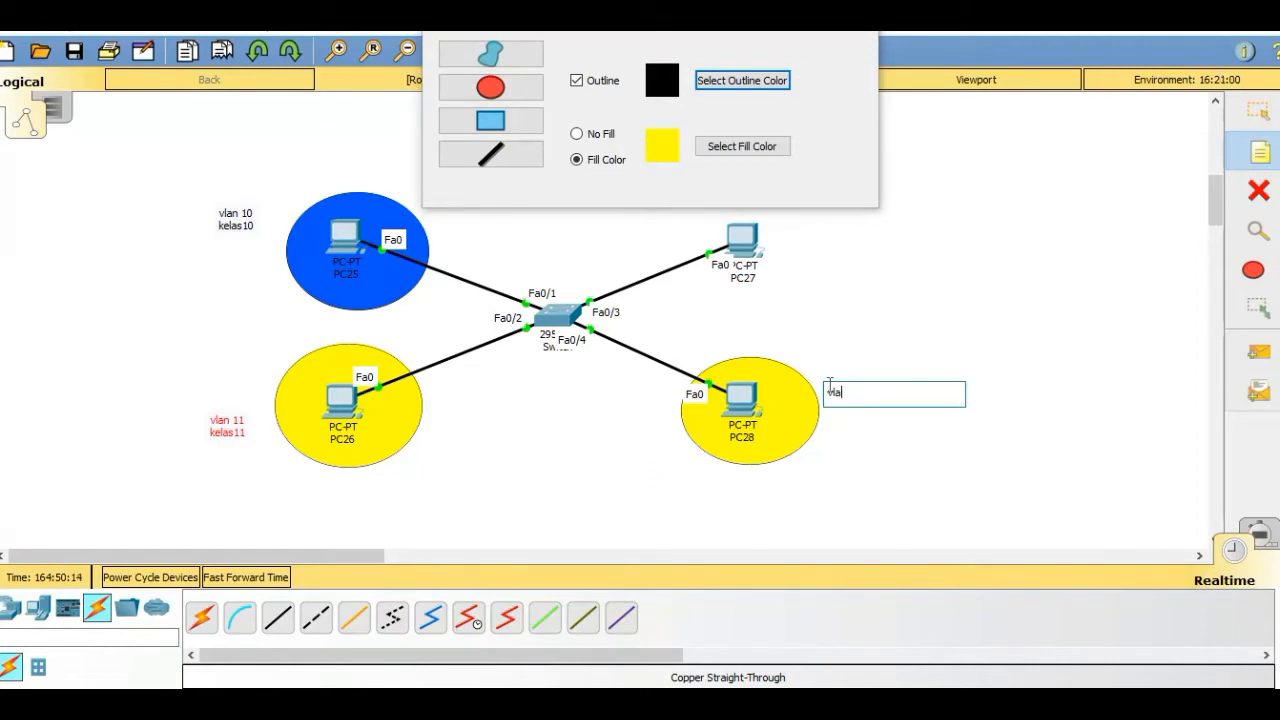
text(n 11)
key(Return)
text(kelas11)
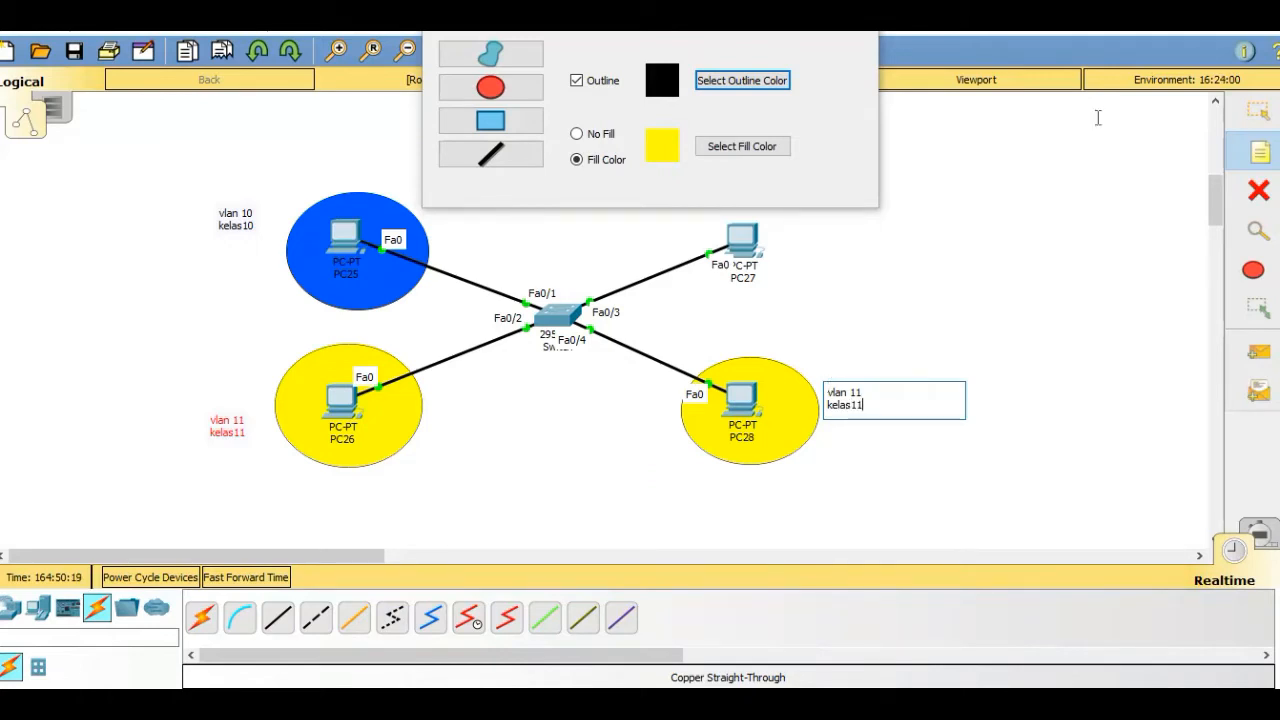
Change the shape fill color to blue, draw a filled ellipse around PC27, and close the drawing palette
click(506, 94)
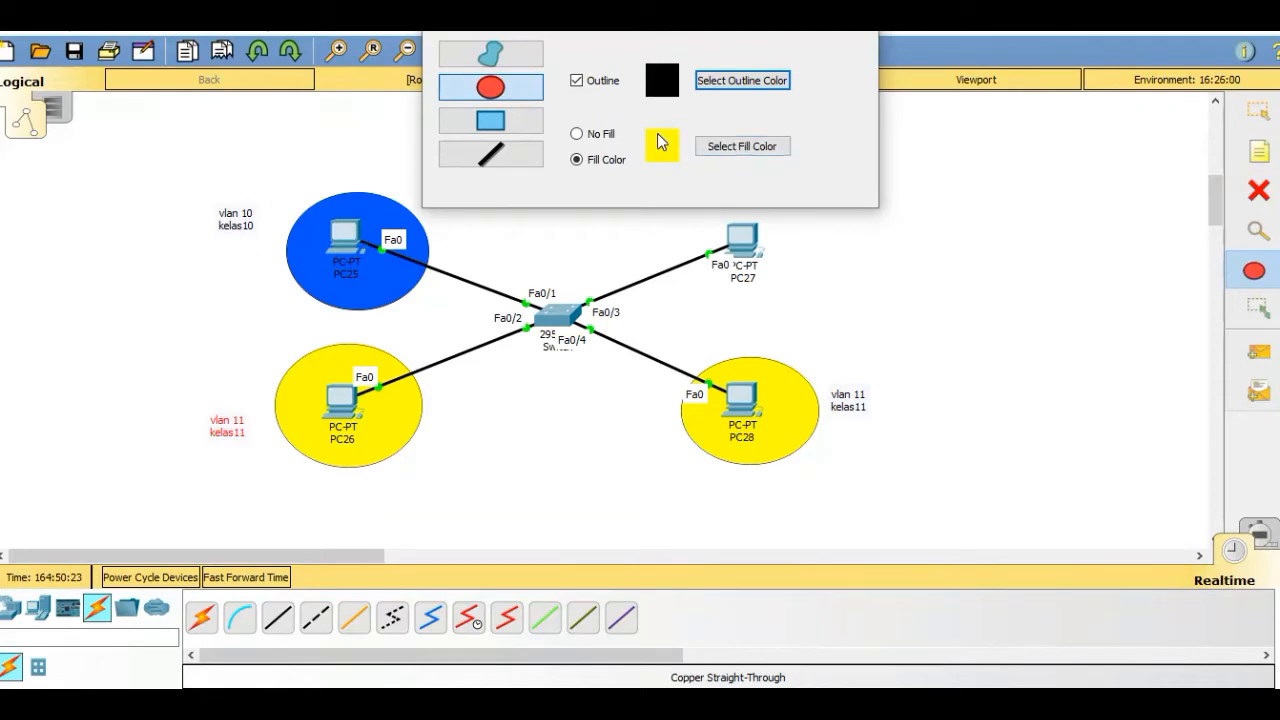
click(742, 148)
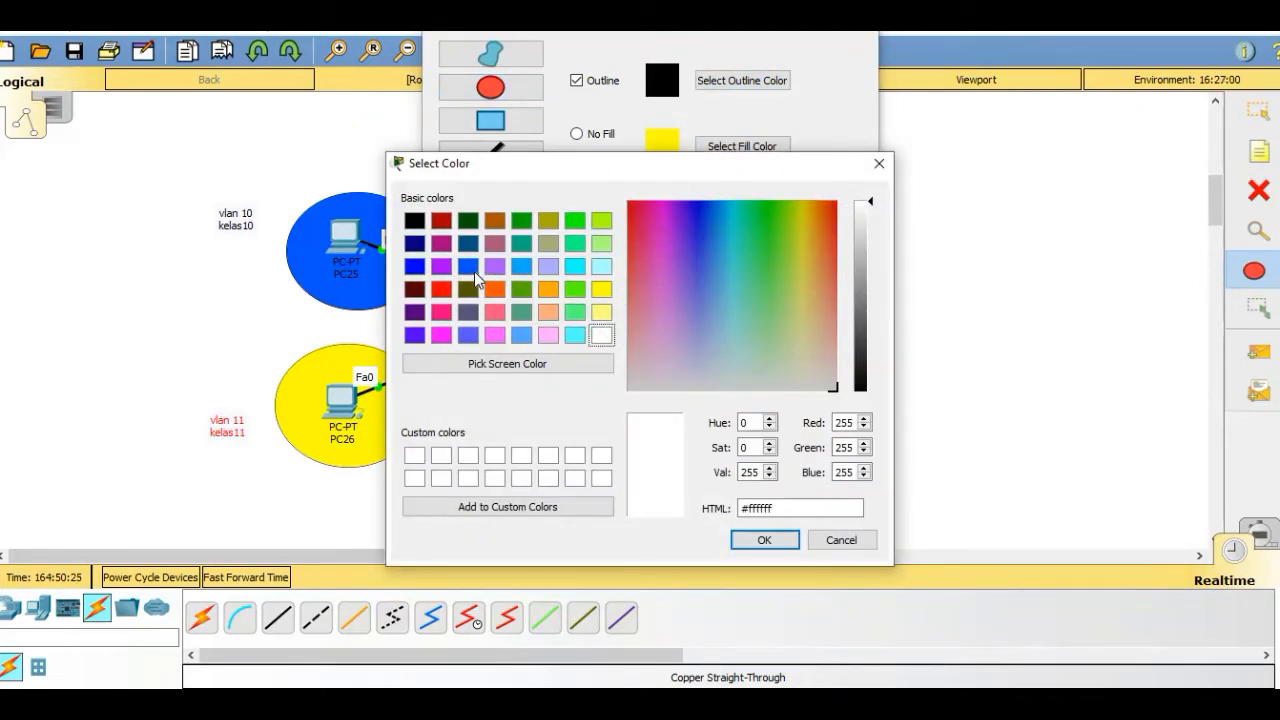
click(470, 268)
click(758, 539)
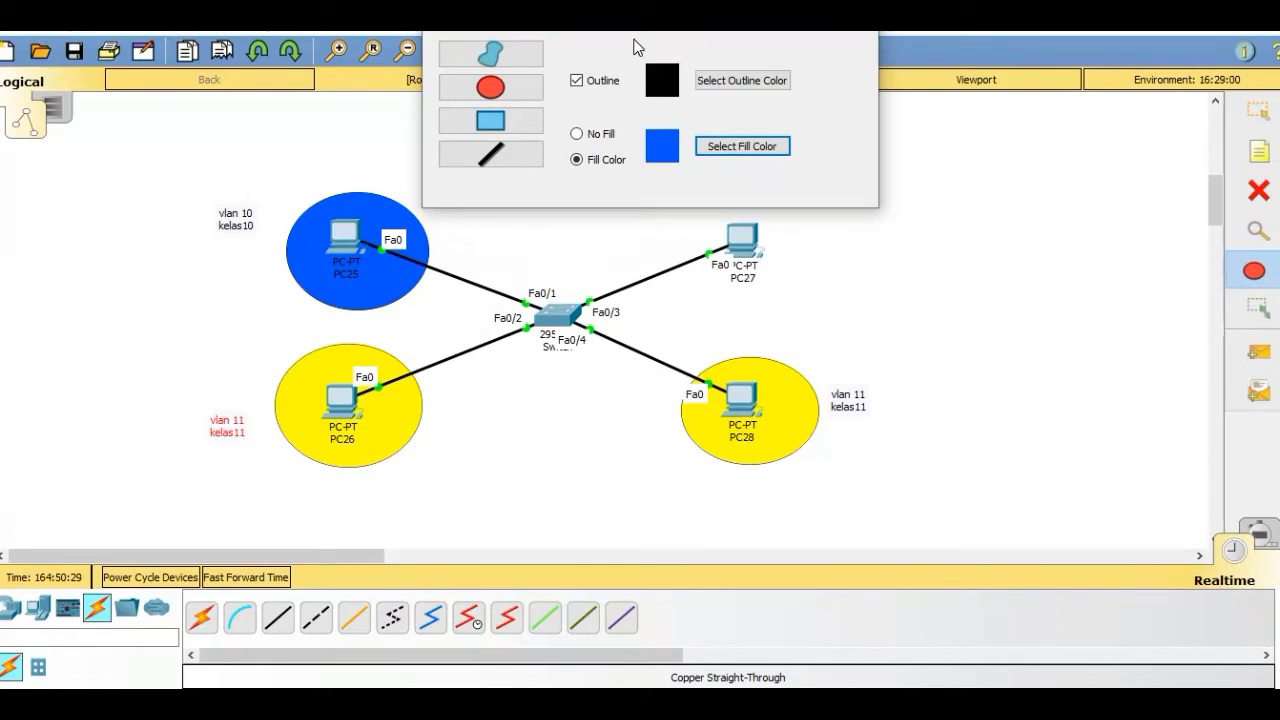
drag(676, 217, 804, 300)
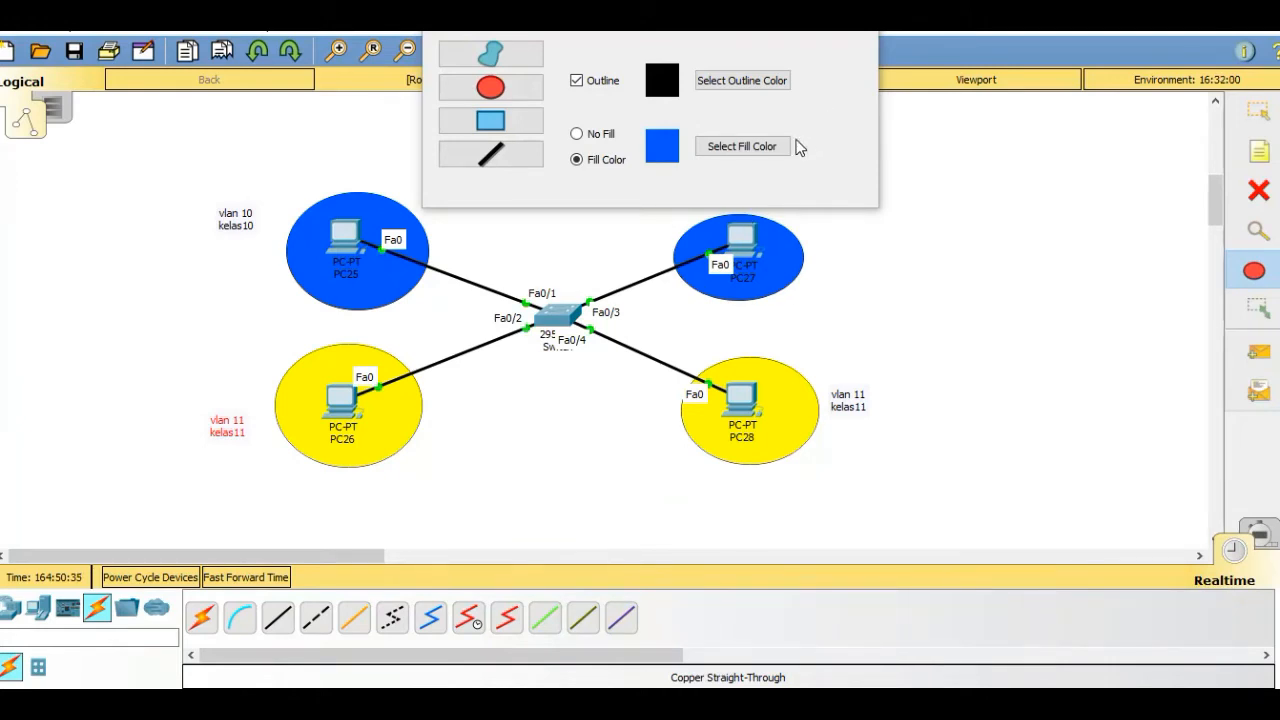
click(858, 16)
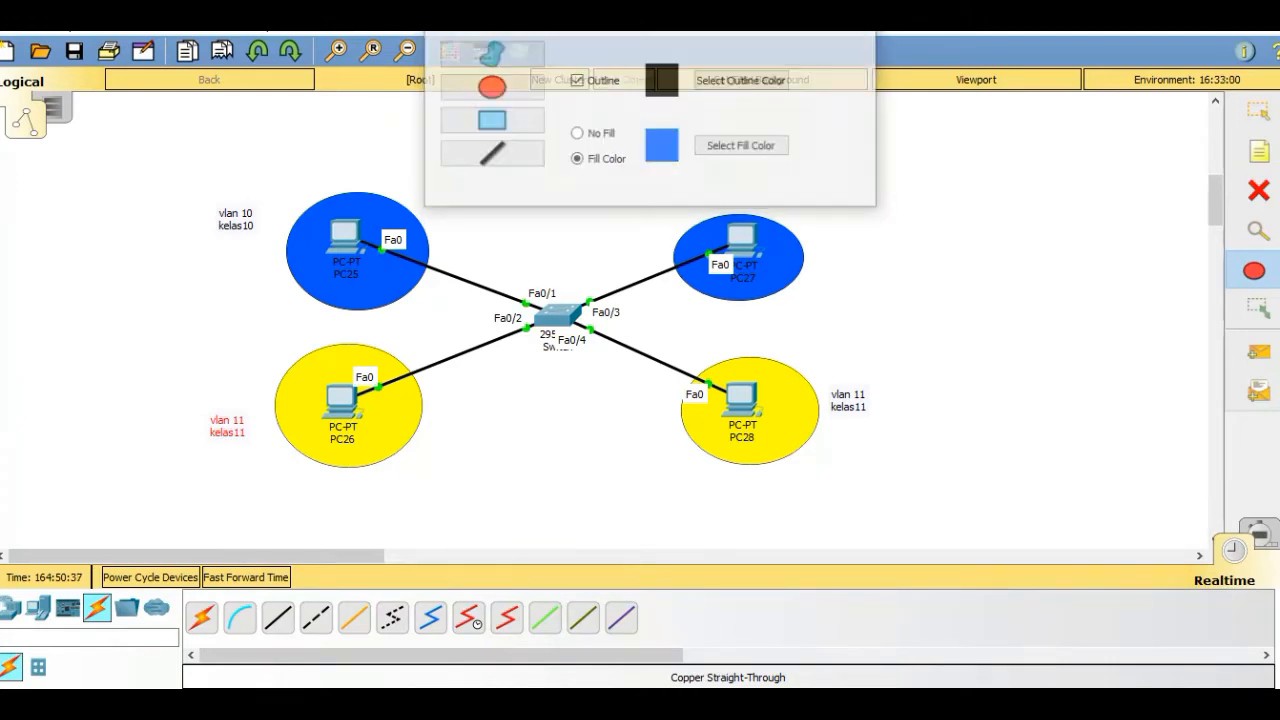
Add a two-line note reading "vlan 10" and "kelas10" beside the blue ellipse around PC27
click(1256, 160)
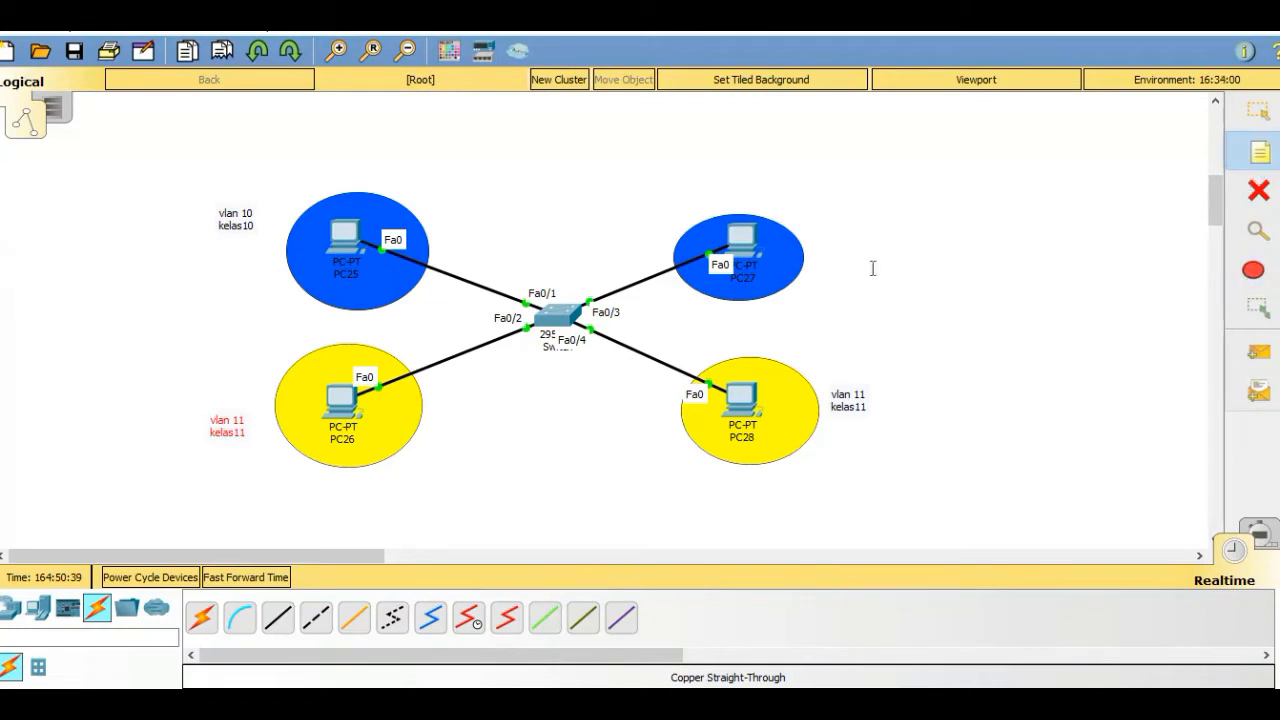
click(820, 226)
text(vlan 10)
key(Return)
text(kelas 10)
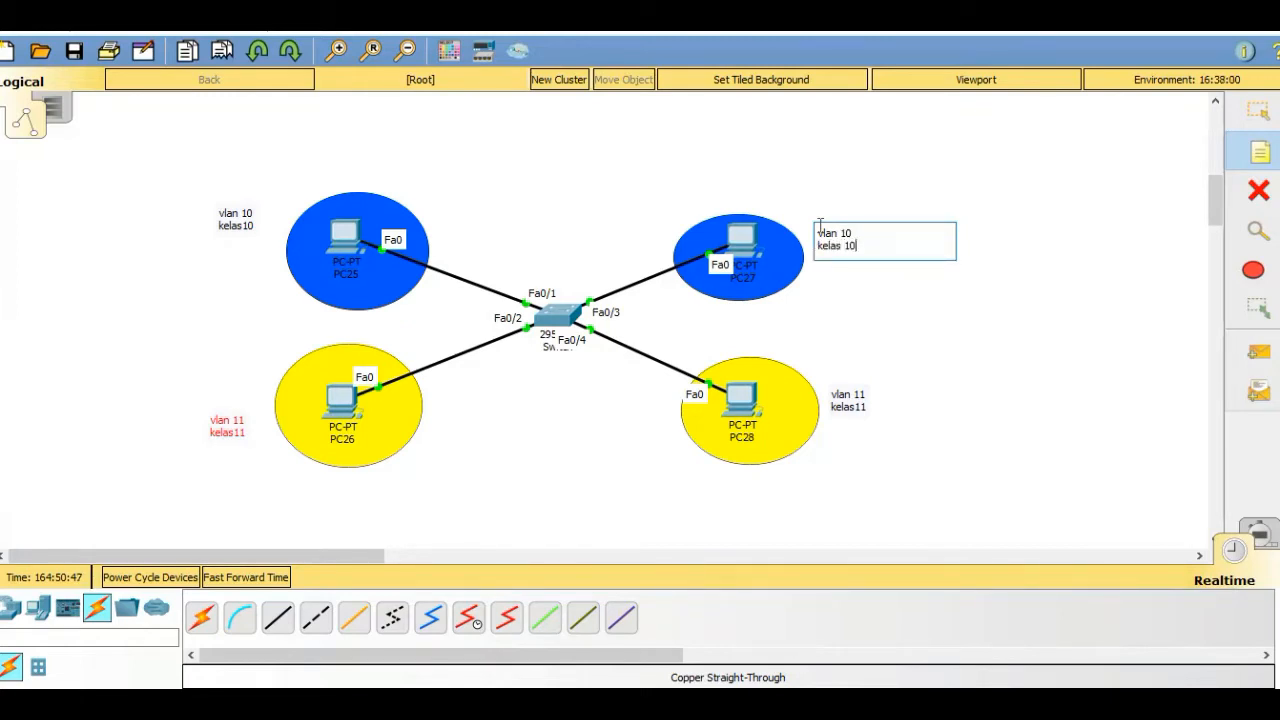
text(1)
Prefix the two lines of PC27's note so they read "vlan id: vlan 10" and "name: kelas10"
key(Left)
text(vlan id:)
click(819, 246)
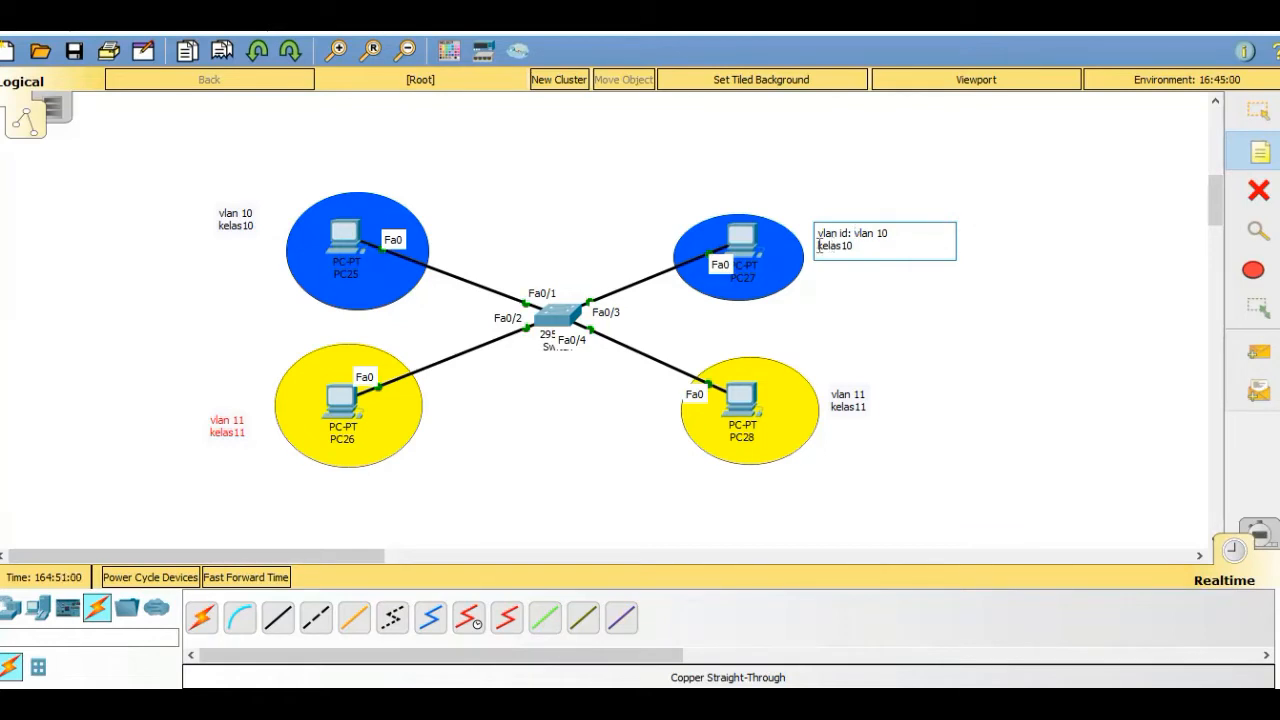
text(name)
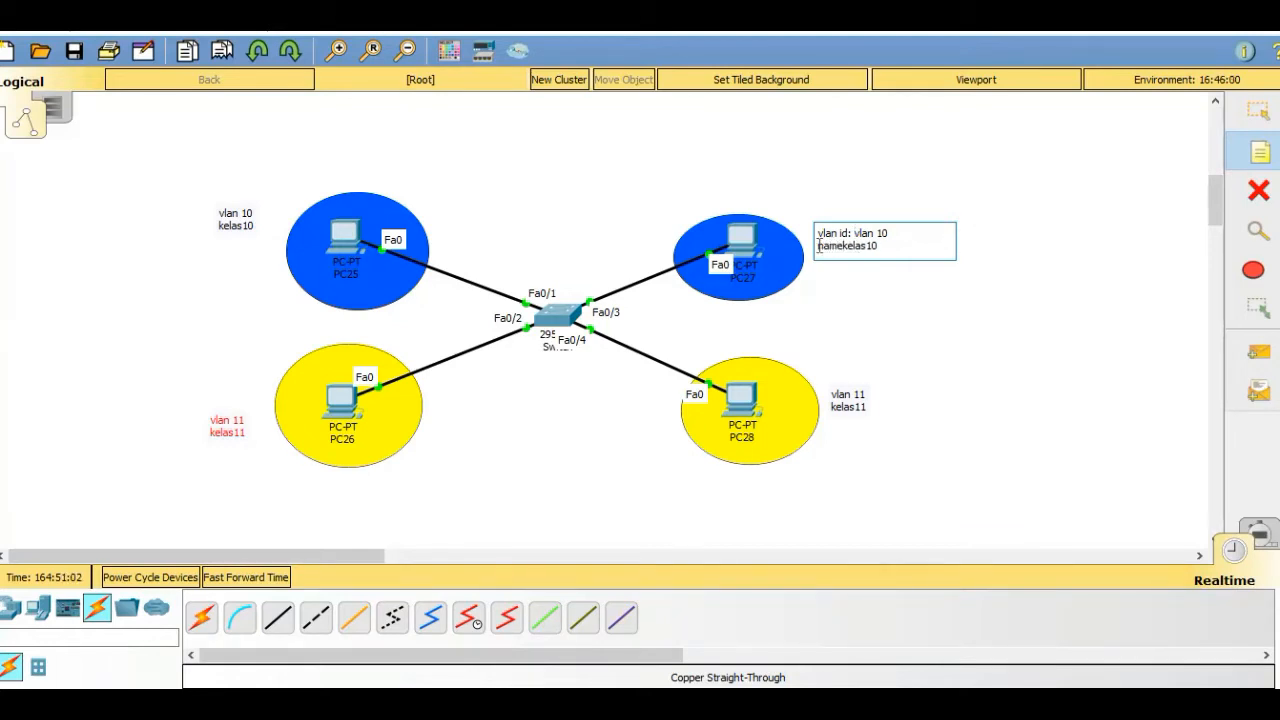
text(:)
click(1260, 128)
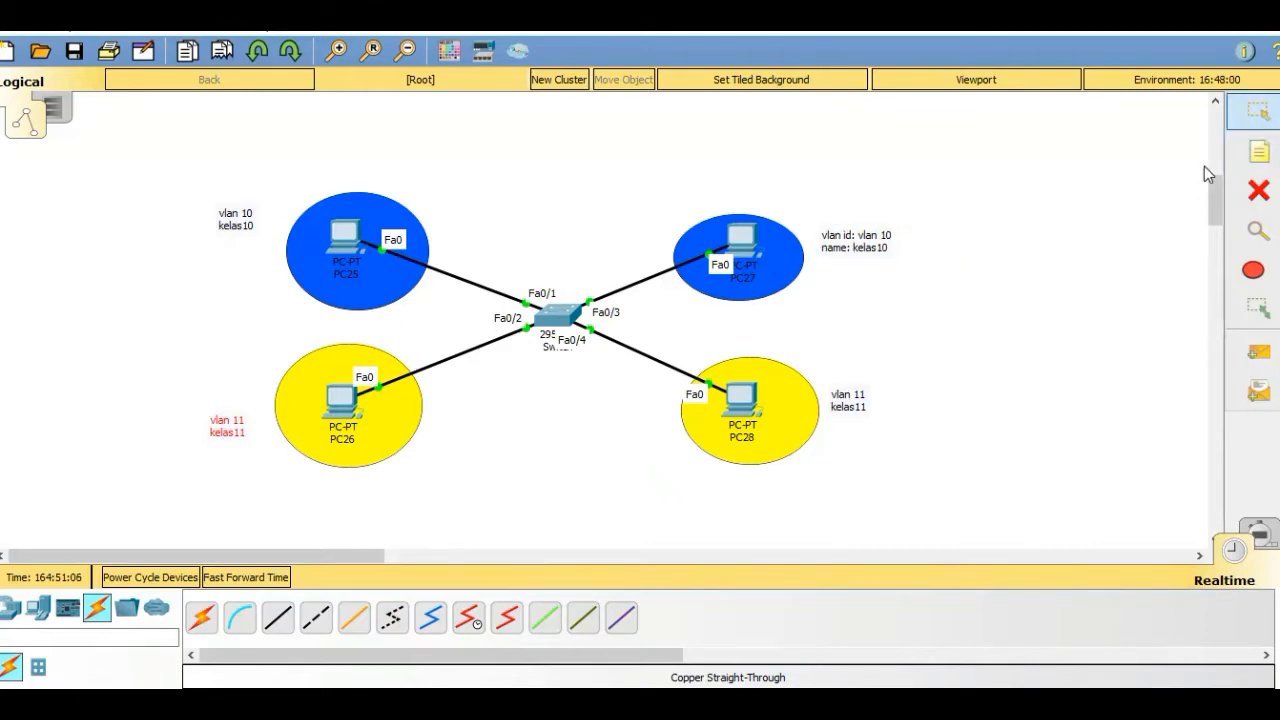
Prefix the two lines of PC28's note so they read "vlan id: vlan 11" and "name: kelas11"
click(838, 398)
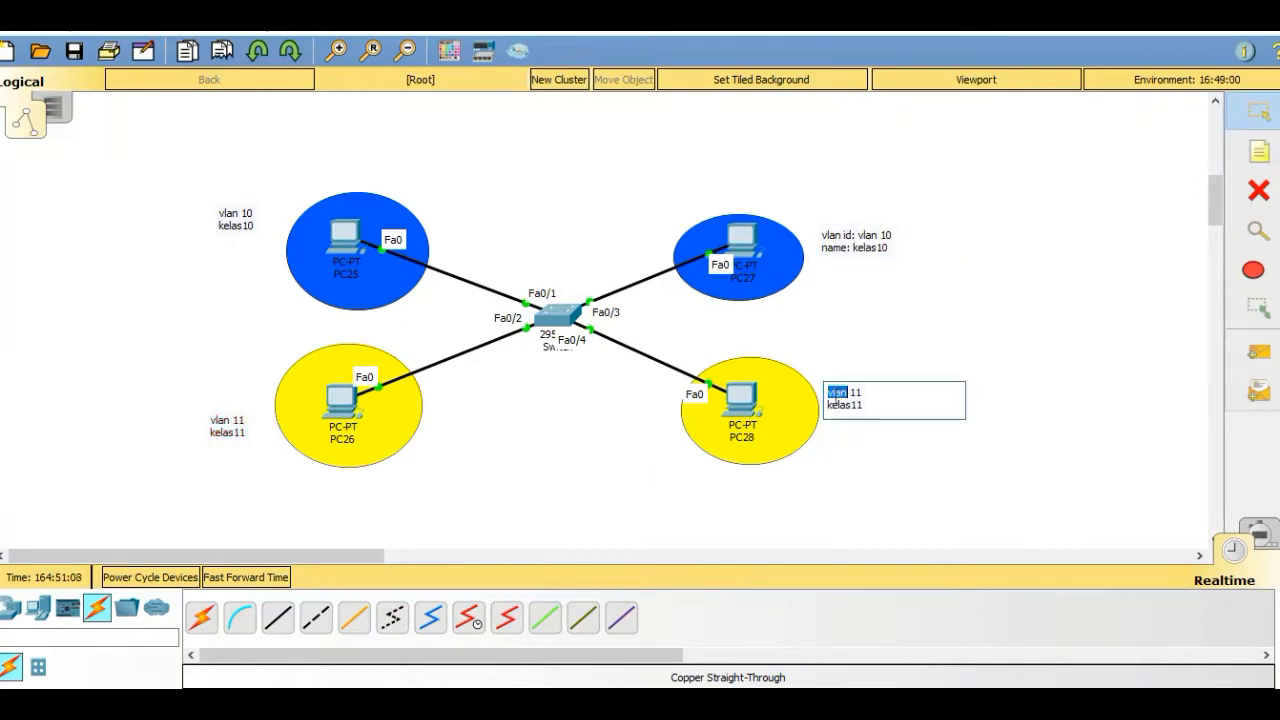
text(vlan id:)
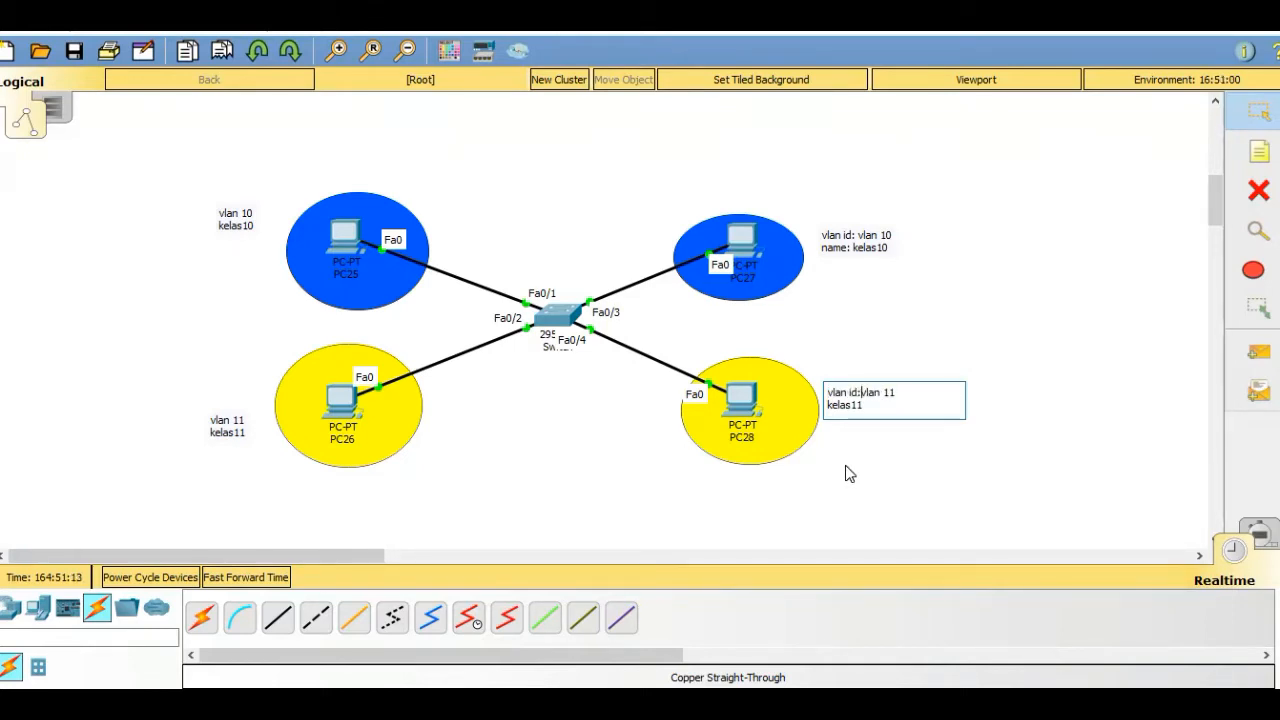
double_click(832, 405)
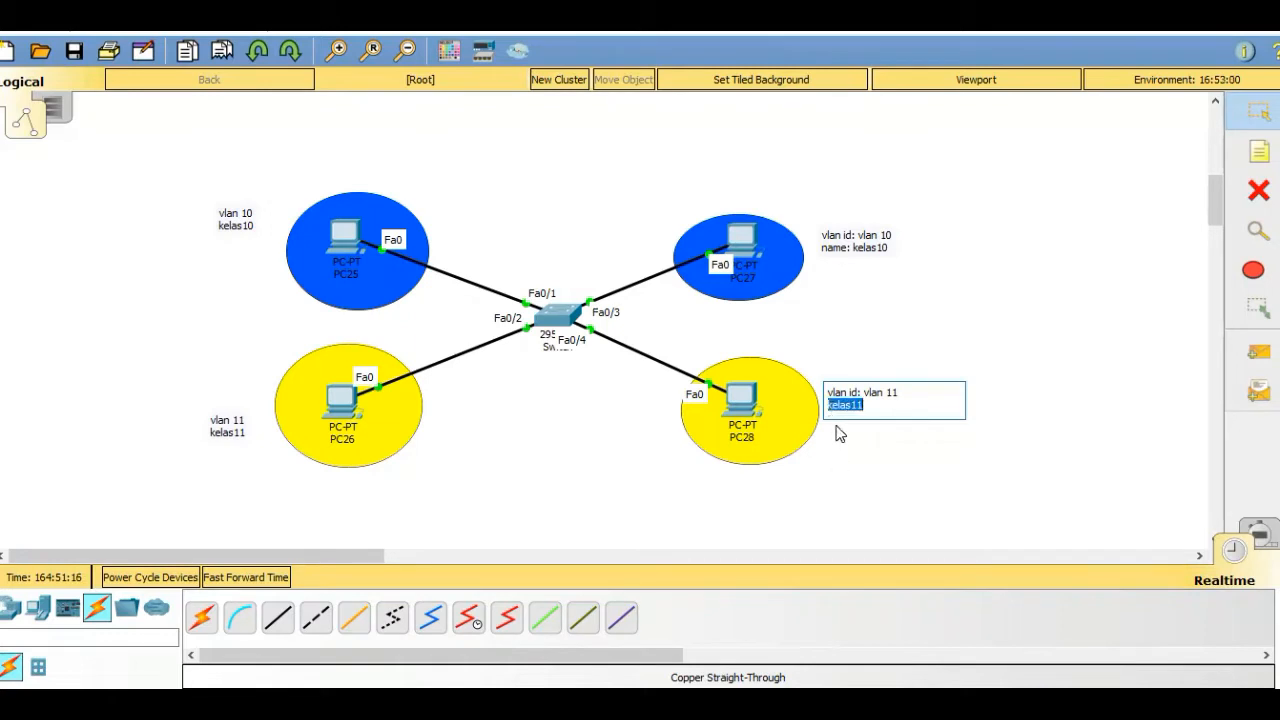
click(829, 405)
text(name:)
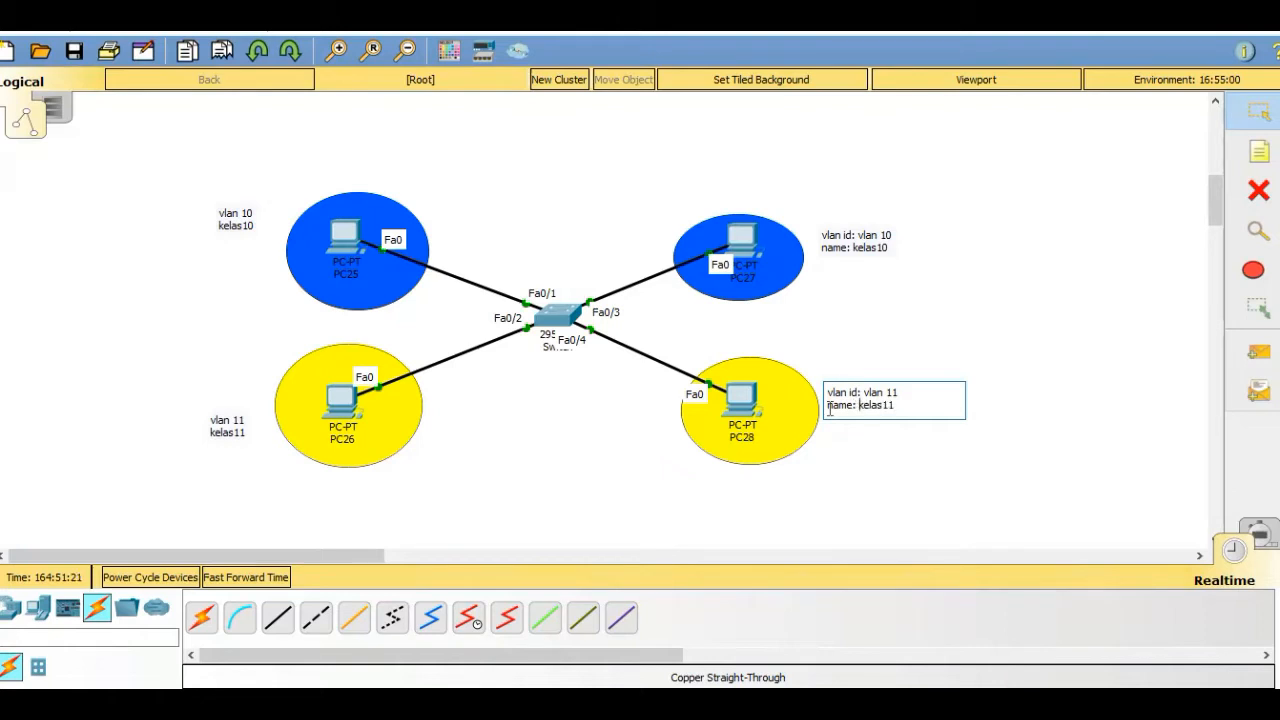
Prefix the two lines of PC25's note so they read "vlan id: vlan 10" and "name: kelas10"
double_click(219, 219)
click(216, 212)
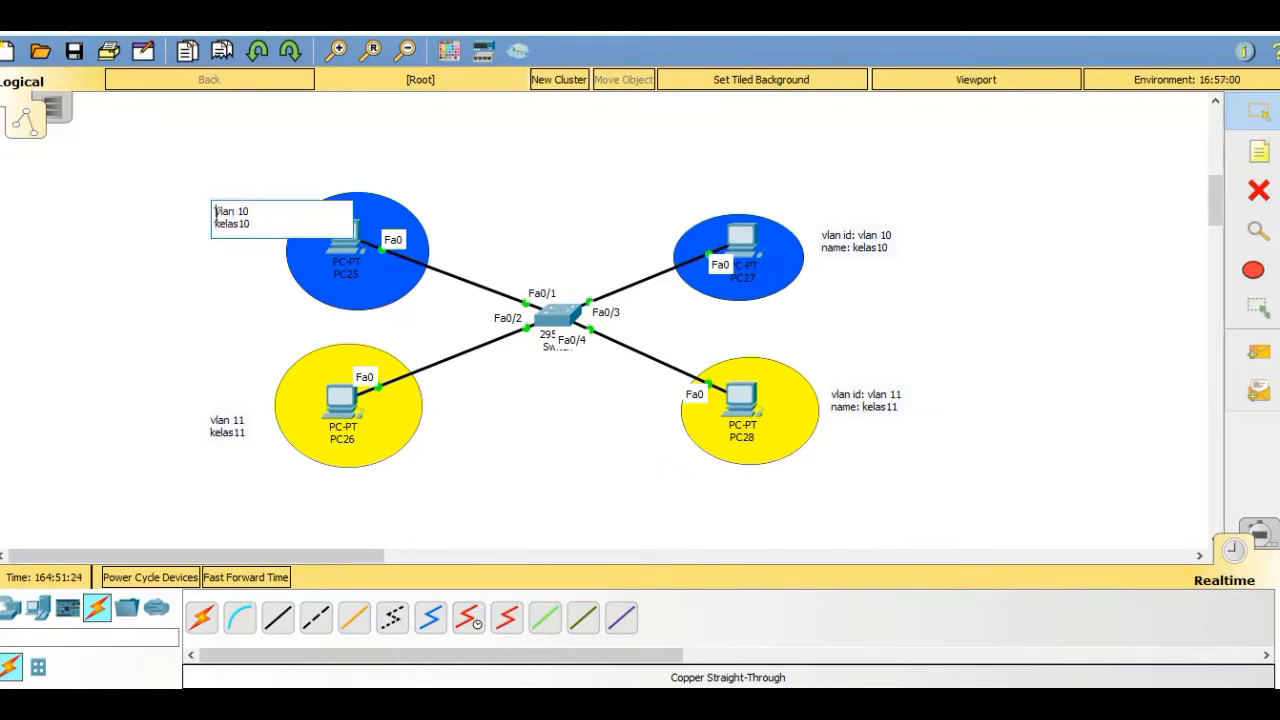
text(vlan id:)
double_click(216, 226)
click(216, 226)
text(namae)
key(BackSpace)
key(BackSpace)
text(e)
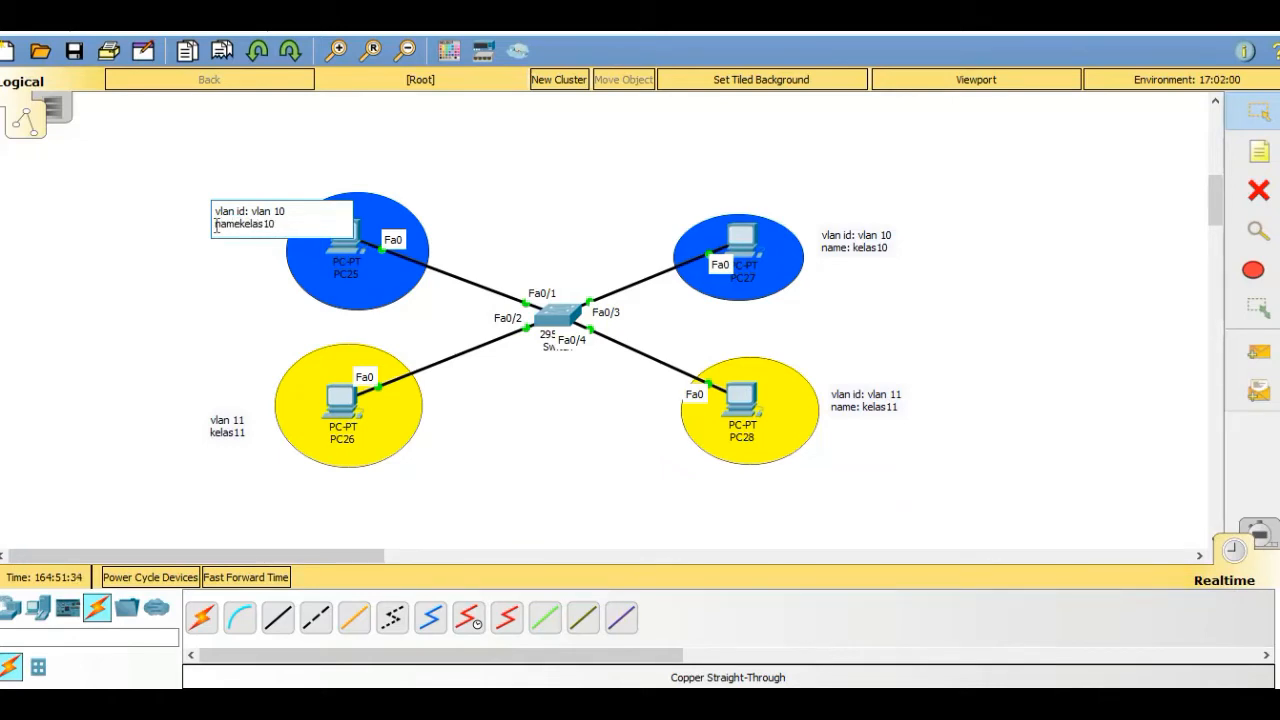
text(:)
Prefix the two lines of PC26's note so they read "vlan id: vlan 11" and "name: kelas11"
double_click(213, 421)
click(208, 420)
text(vlan)
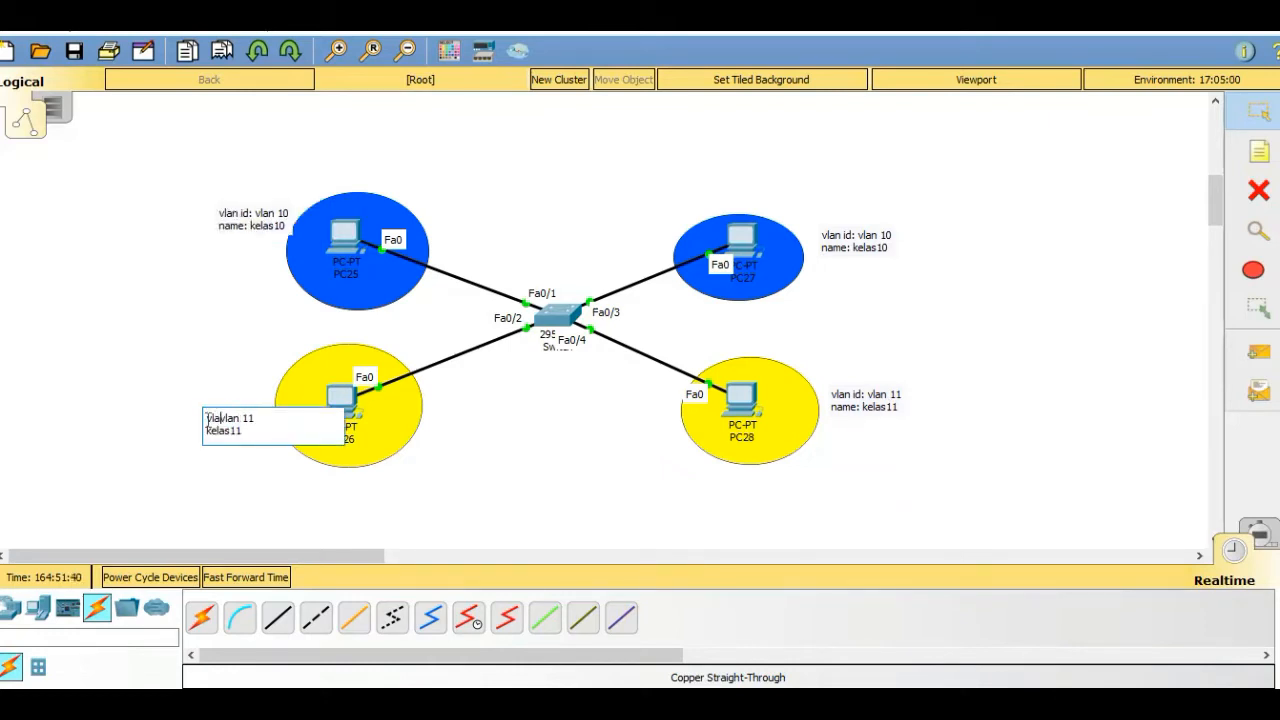
text( id:)
double_click(208, 432)
click(207, 431)
text(name:)
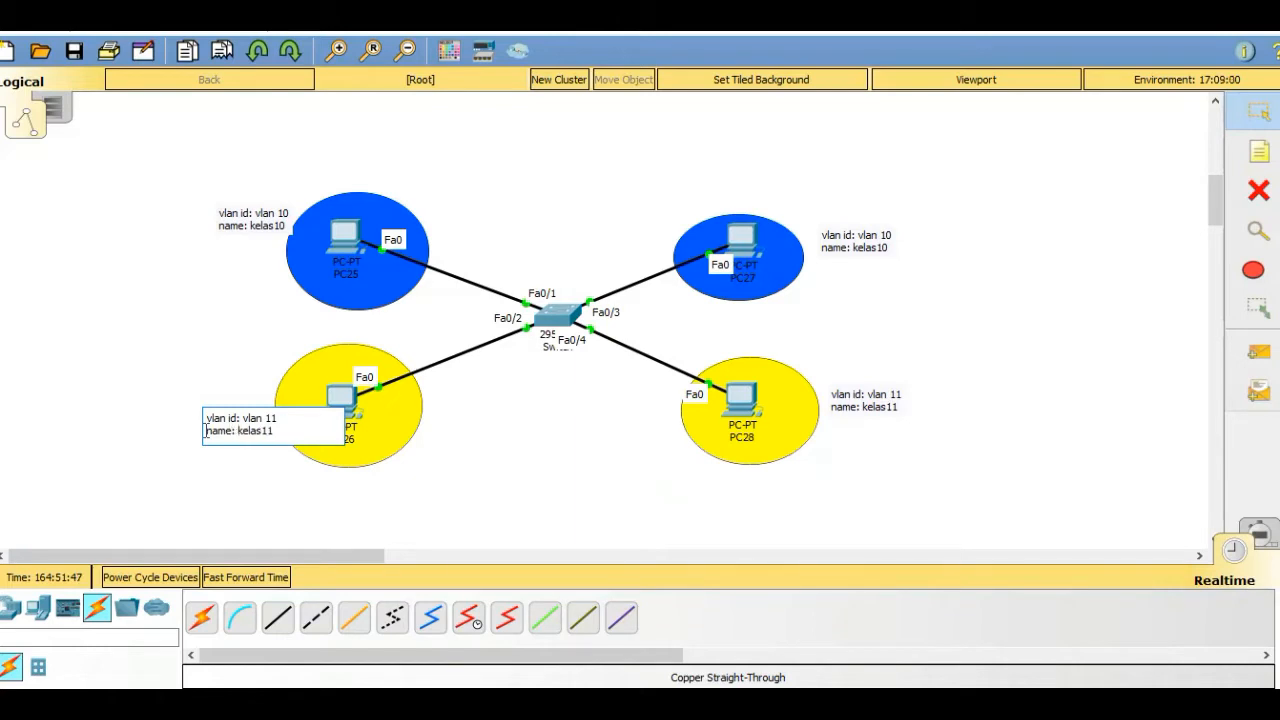
click(1256, 110)
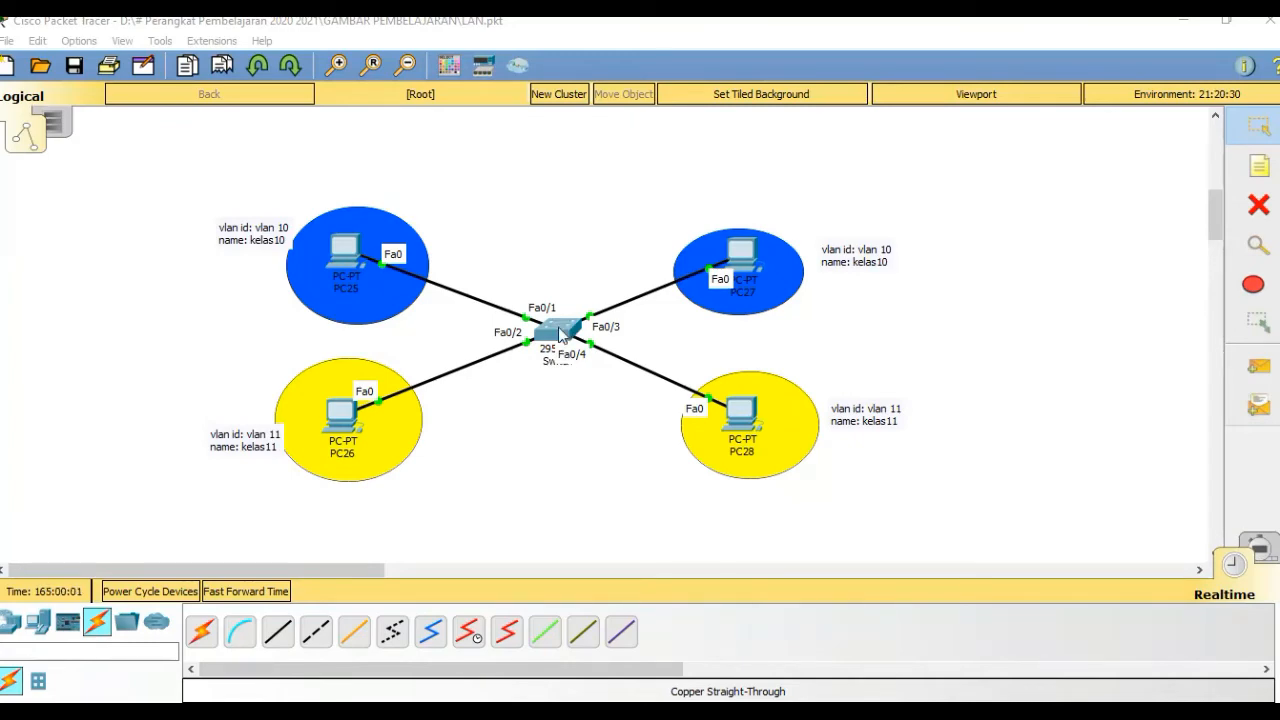
Add VLAN number 10 with the name kelas10 to the switch's VLAN database
click(560, 333)
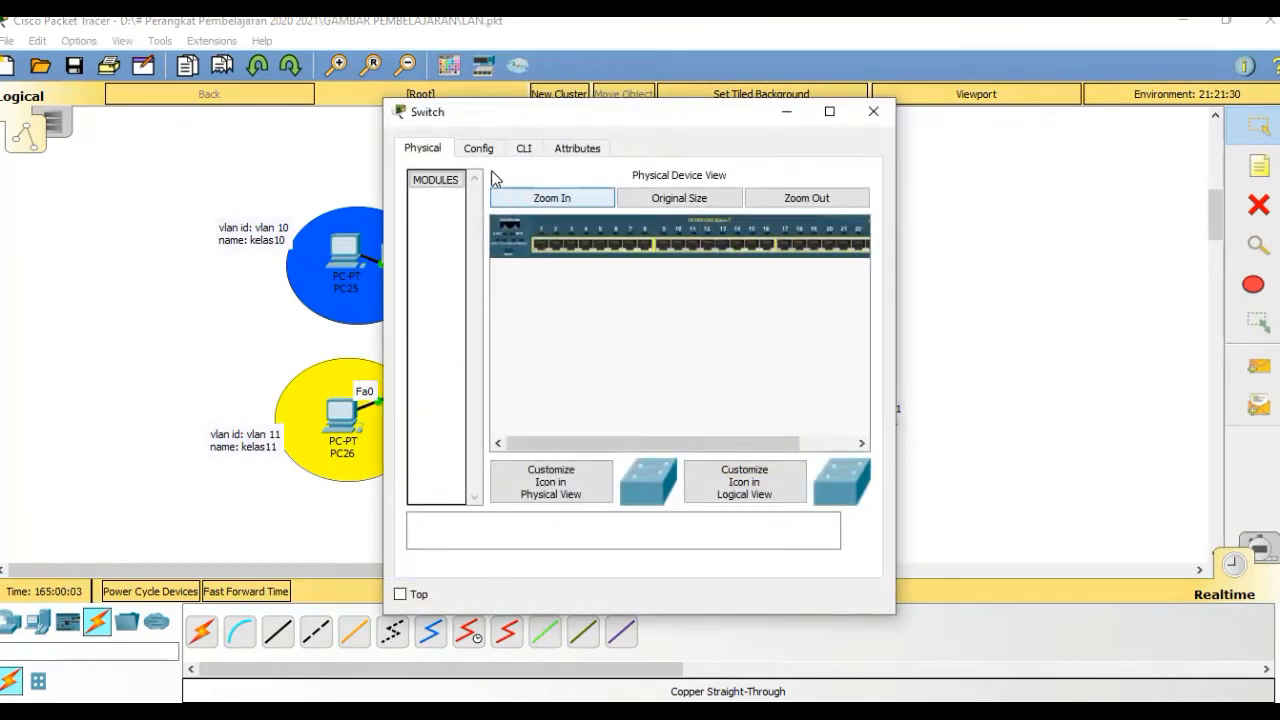
click(480, 150)
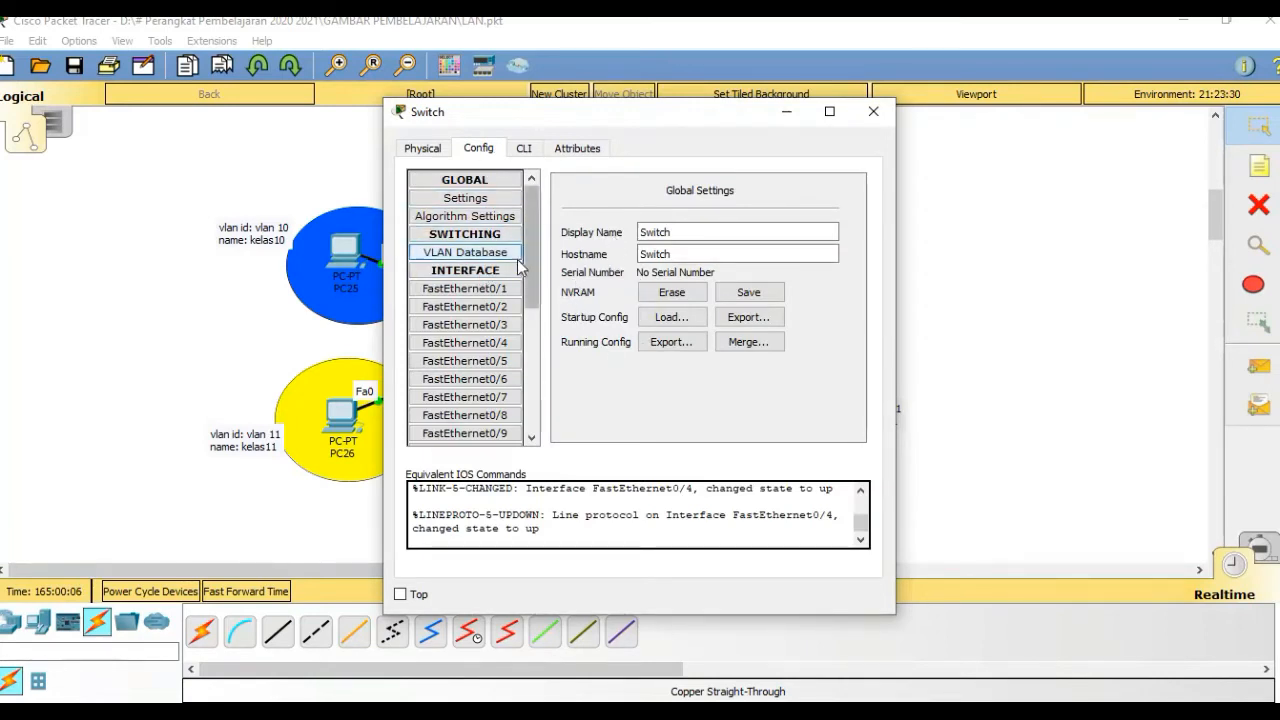
click(505, 253)
click(720, 198)
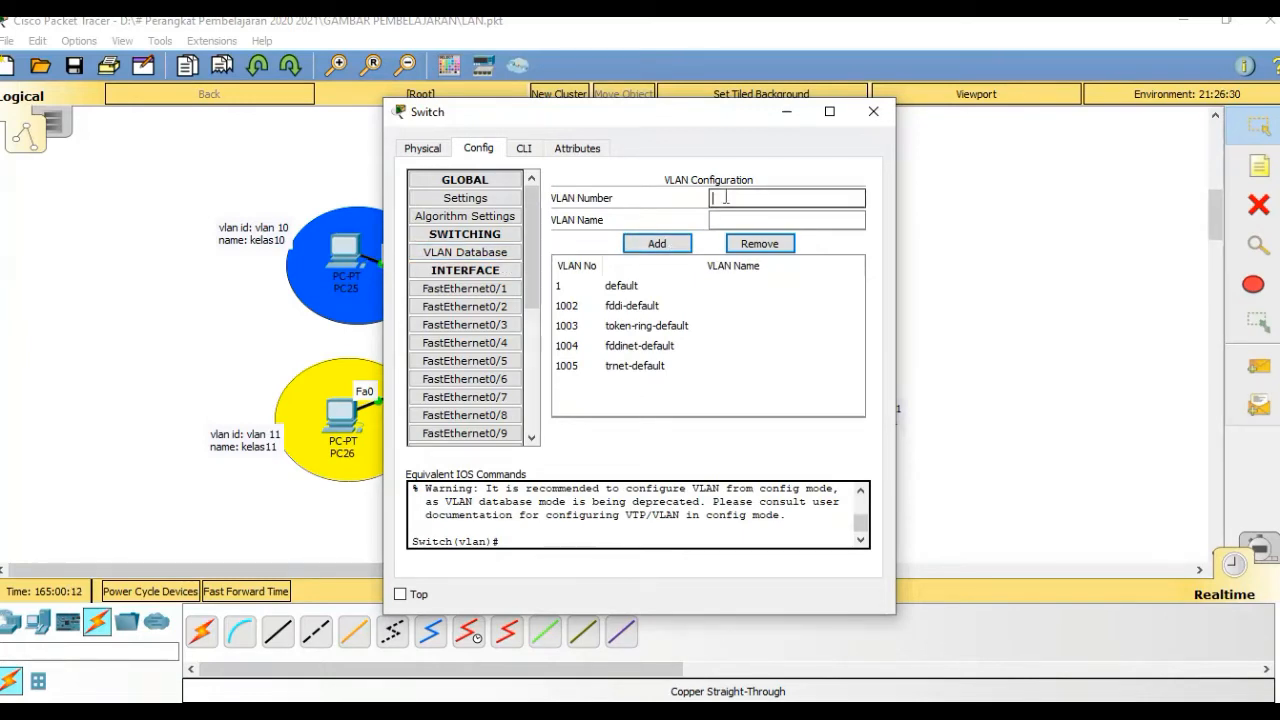
text(10)
click(745, 217)
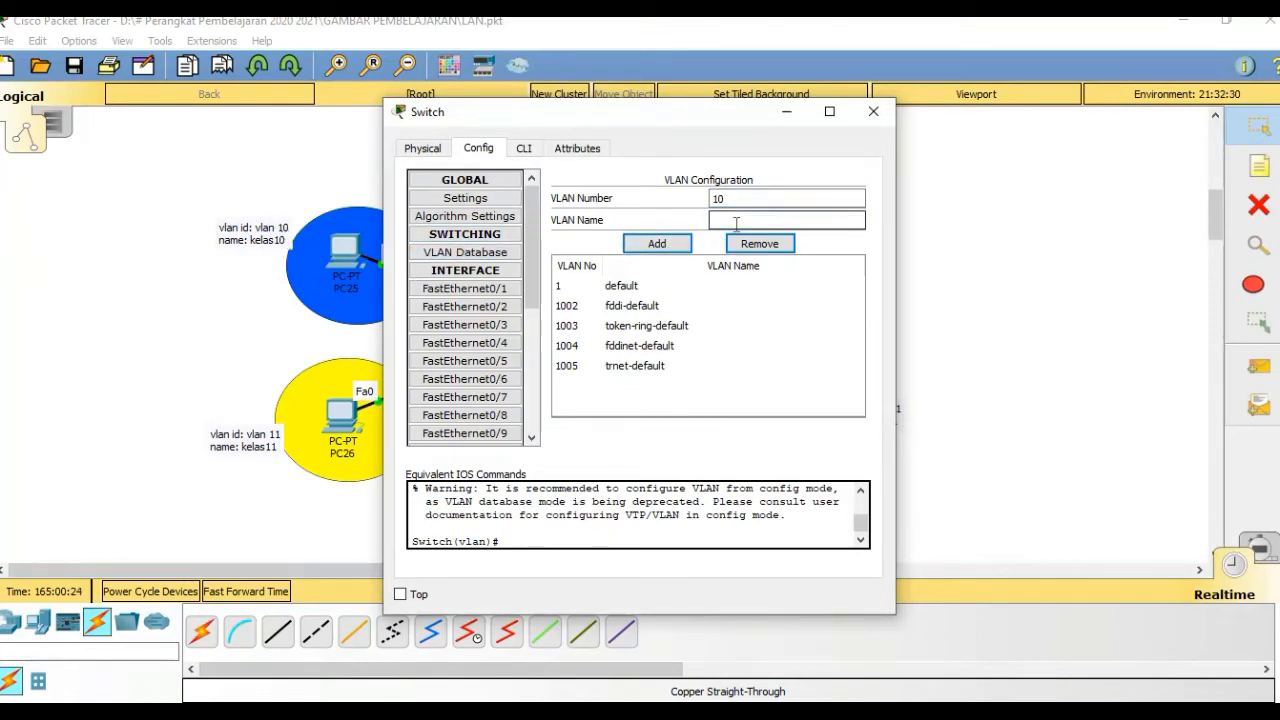
text(K)
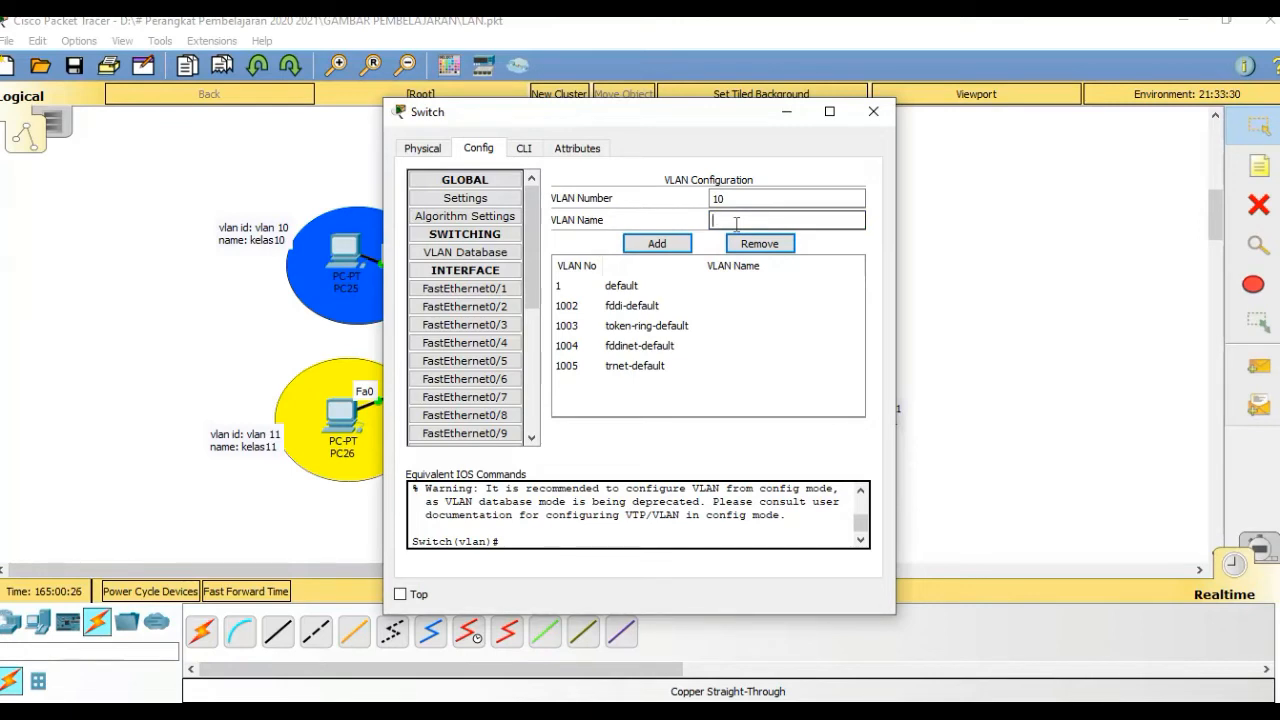
key(BackSpace)
text(las10)
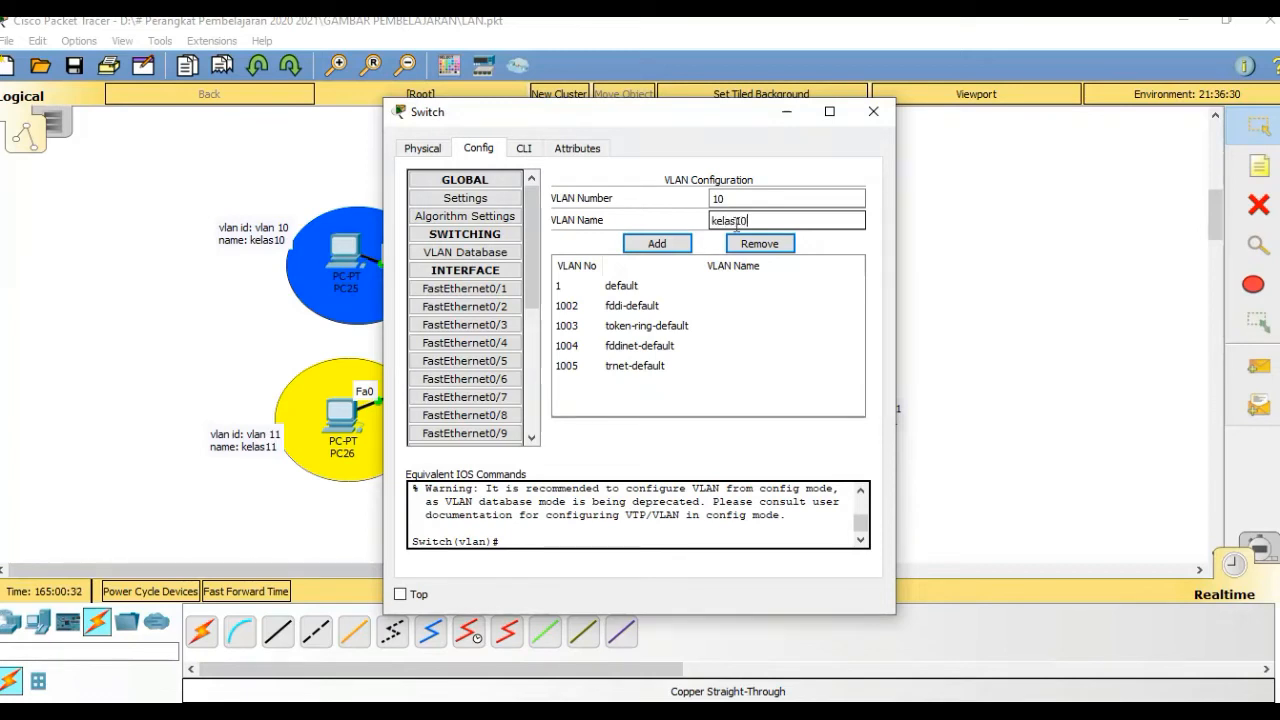
click(658, 244)
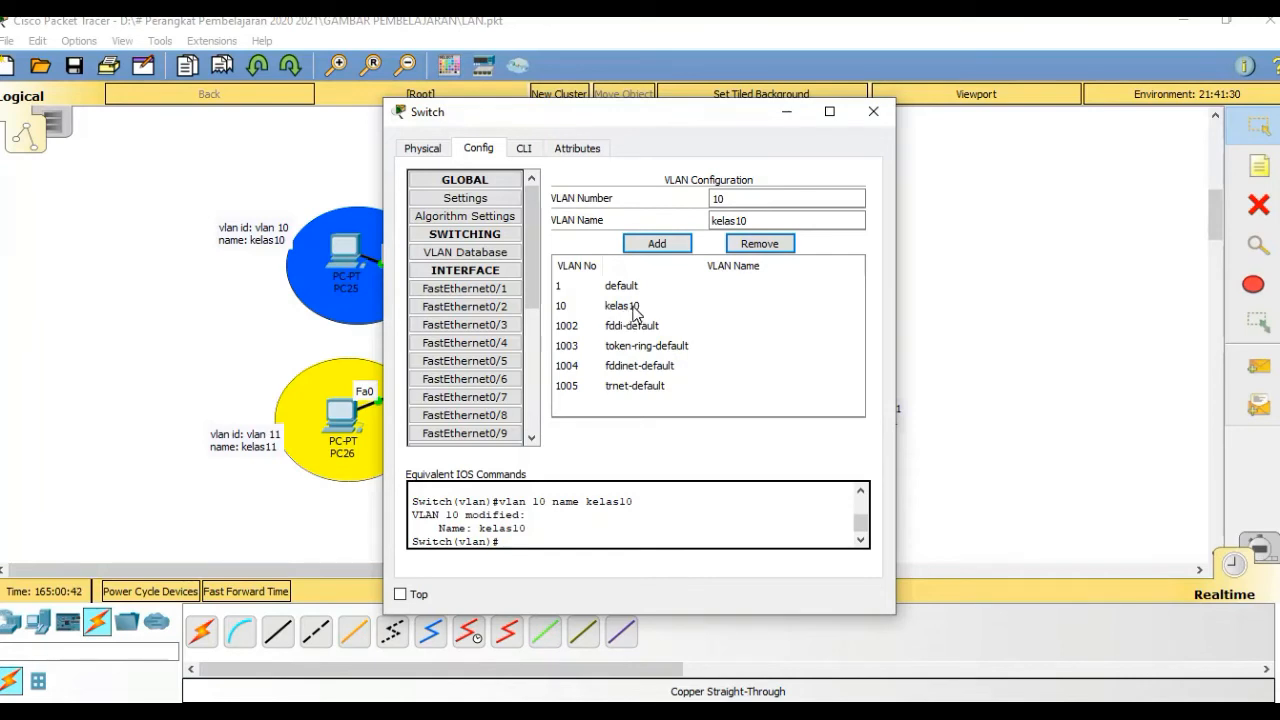
Add VLAN number 11 with the name kelas11 to the switch's VLAN database
click(751, 198)
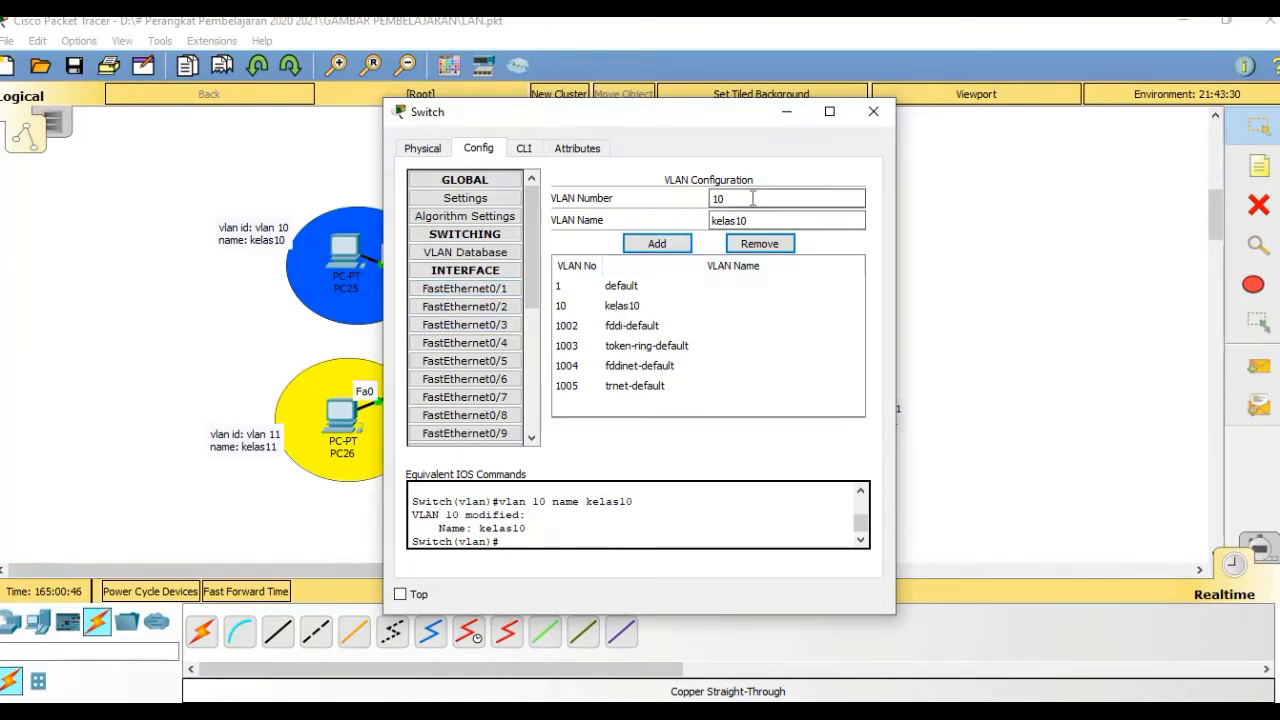
key(BackSpace)
text(1)
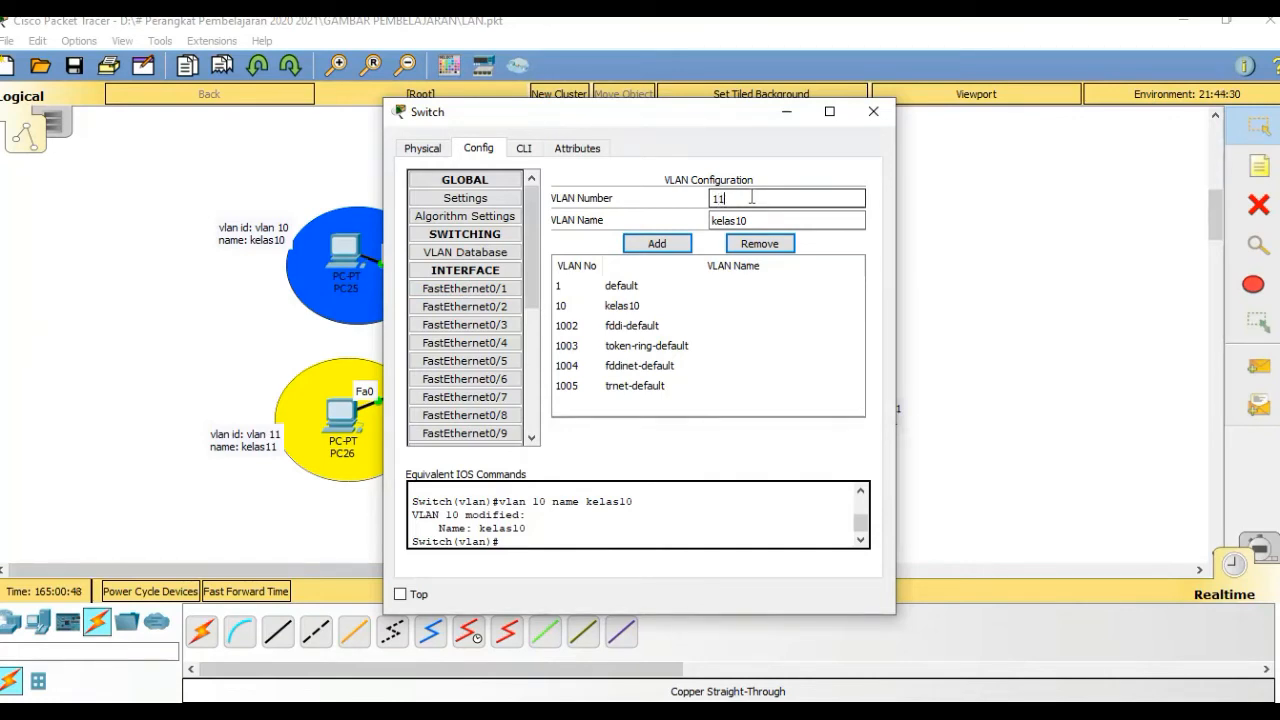
click(749, 220)
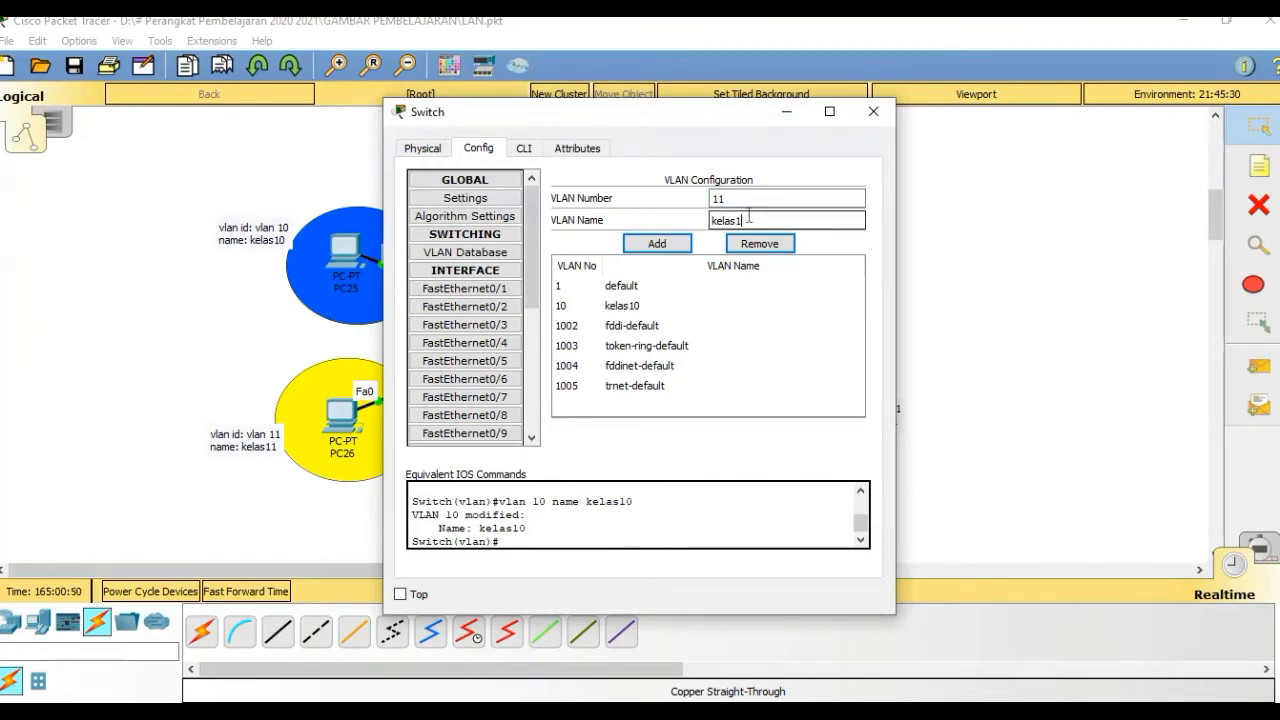
text(1)
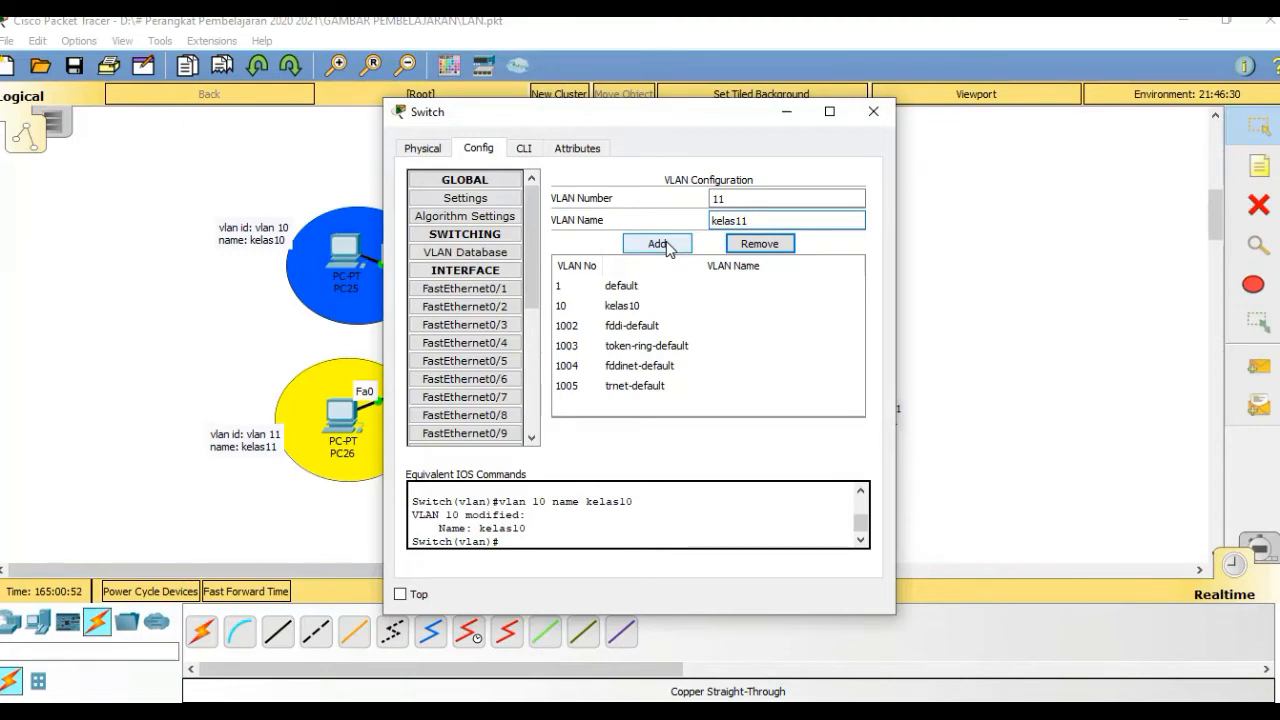
click(658, 244)
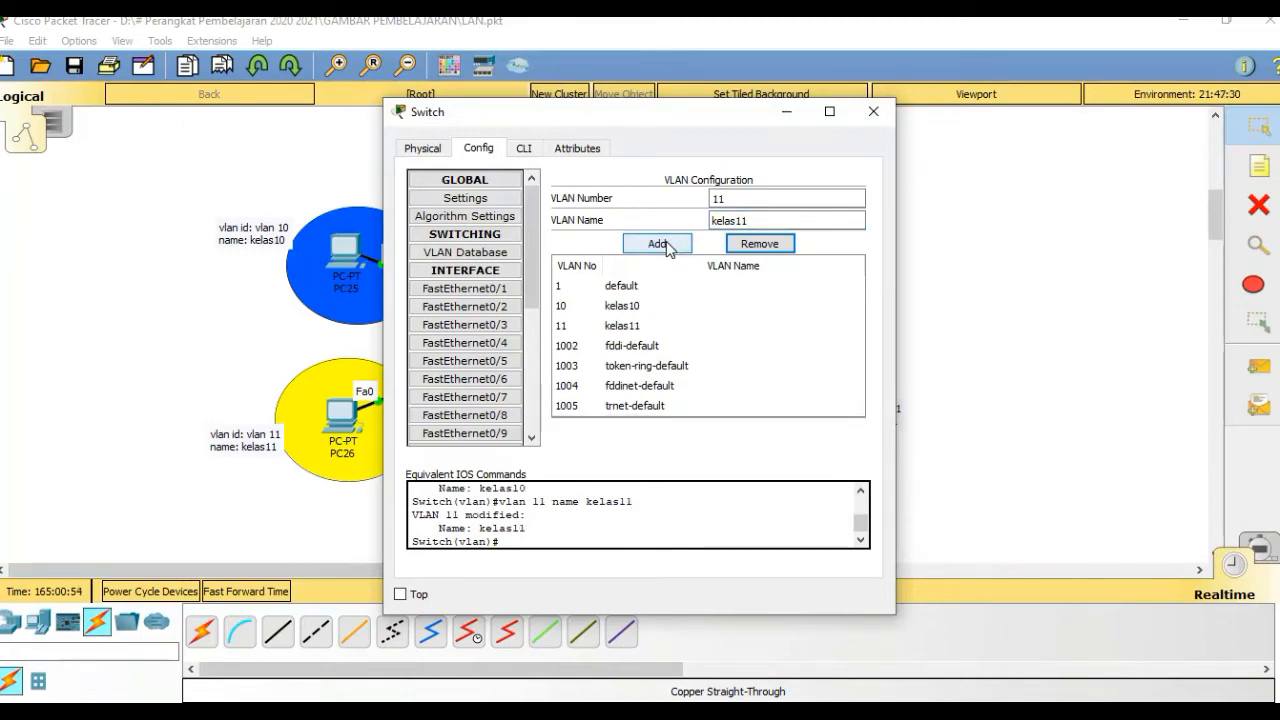
Assign the switch's FastEthernet0/1 access port to VLAN 10 (kelas10), matching the note beside PC25
click(500, 292)
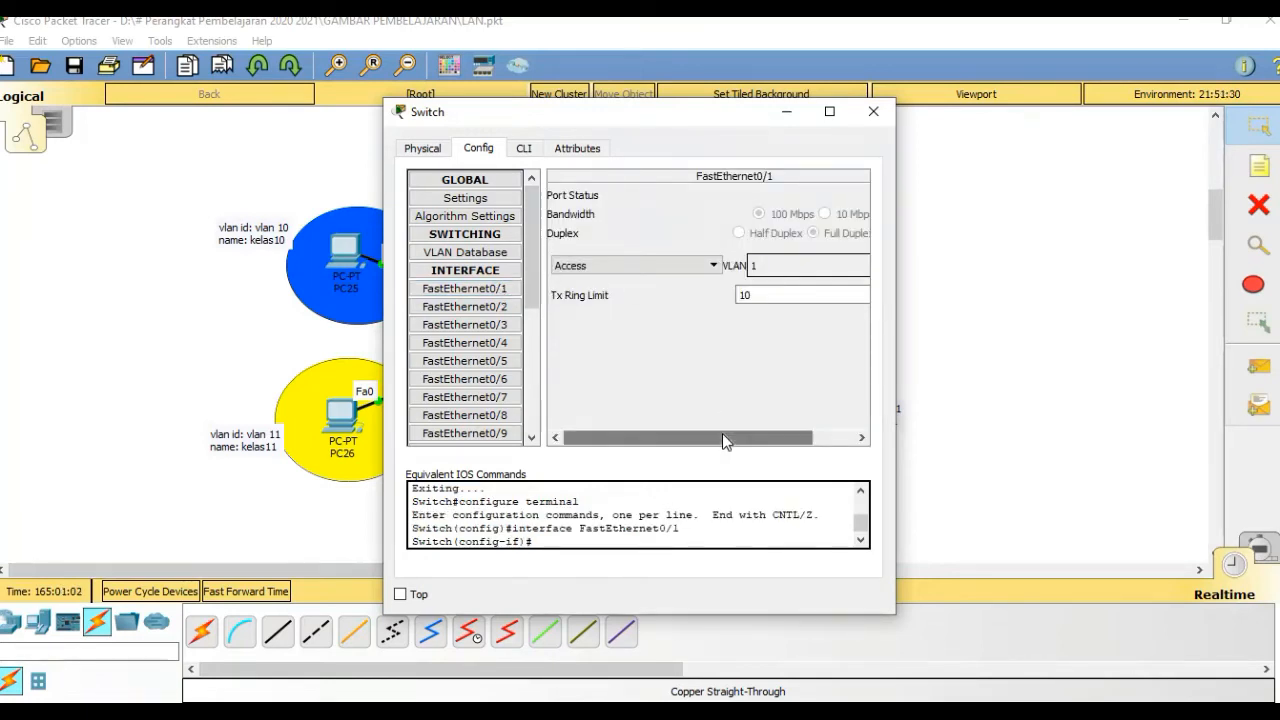
drag(722, 441, 789, 441)
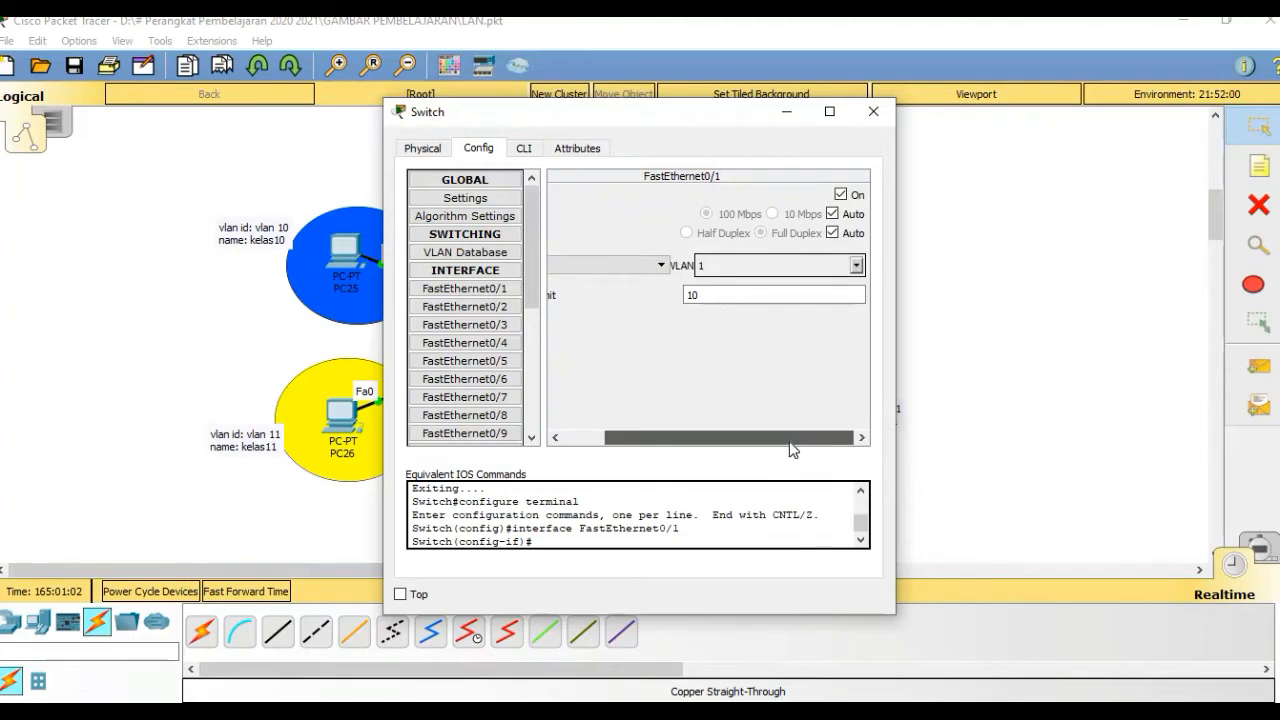
click(856, 265)
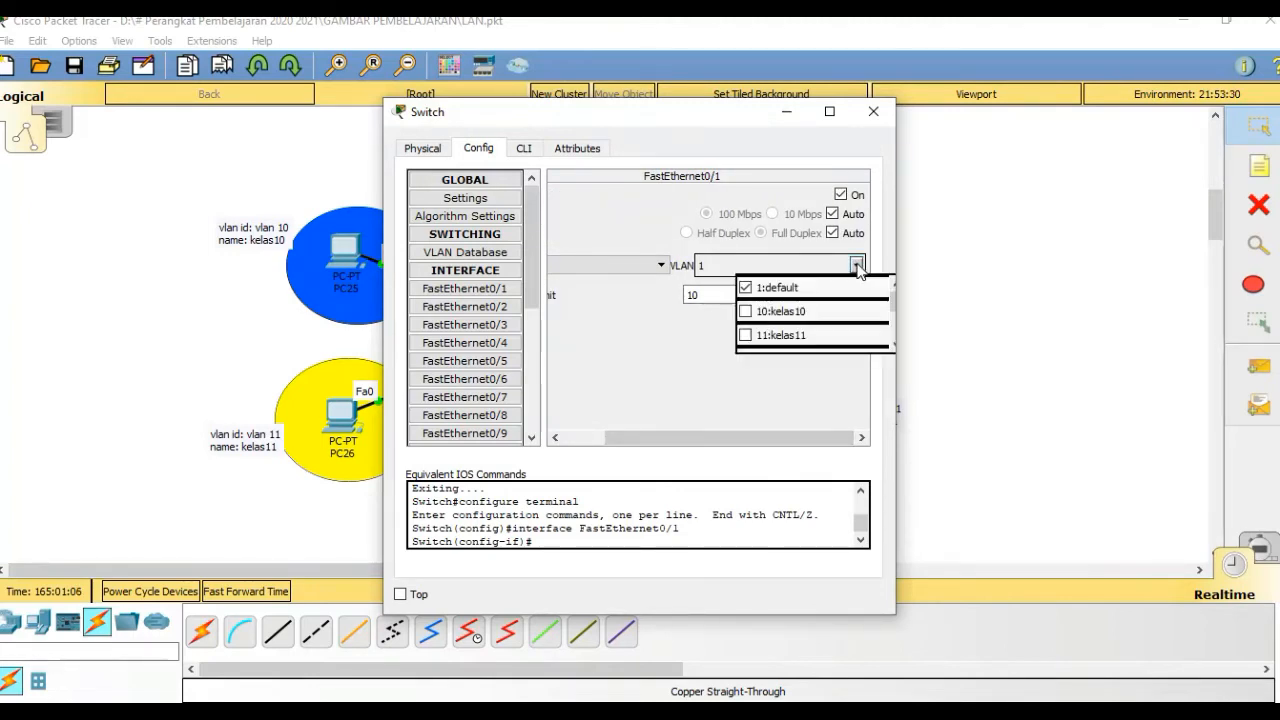
click(745, 311)
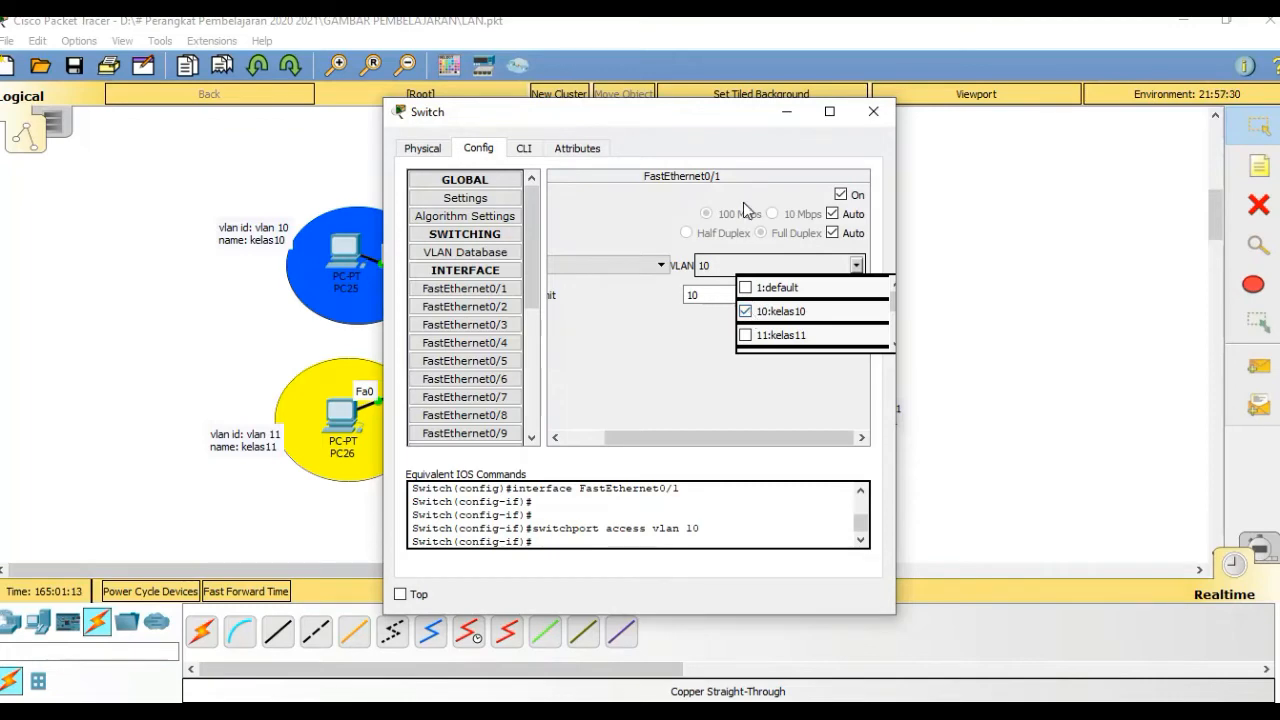
drag(716, 125, 915, 131)
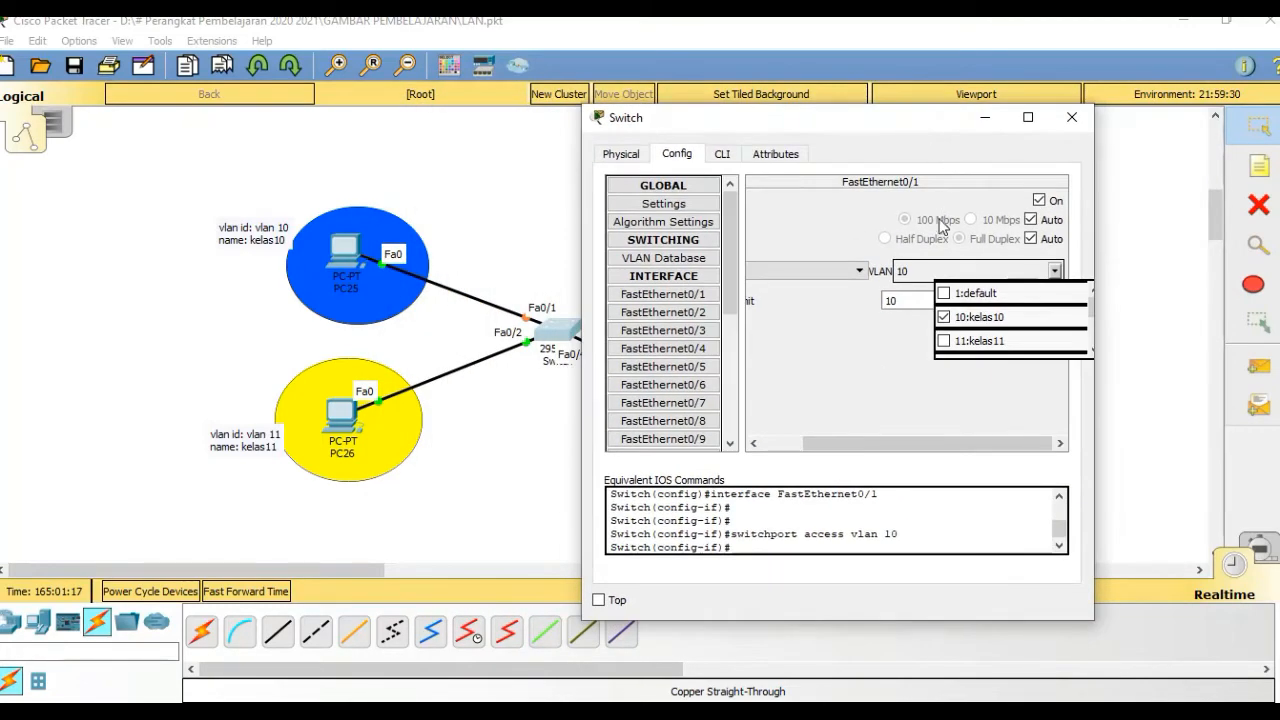
drag(838, 125, 914, 110)
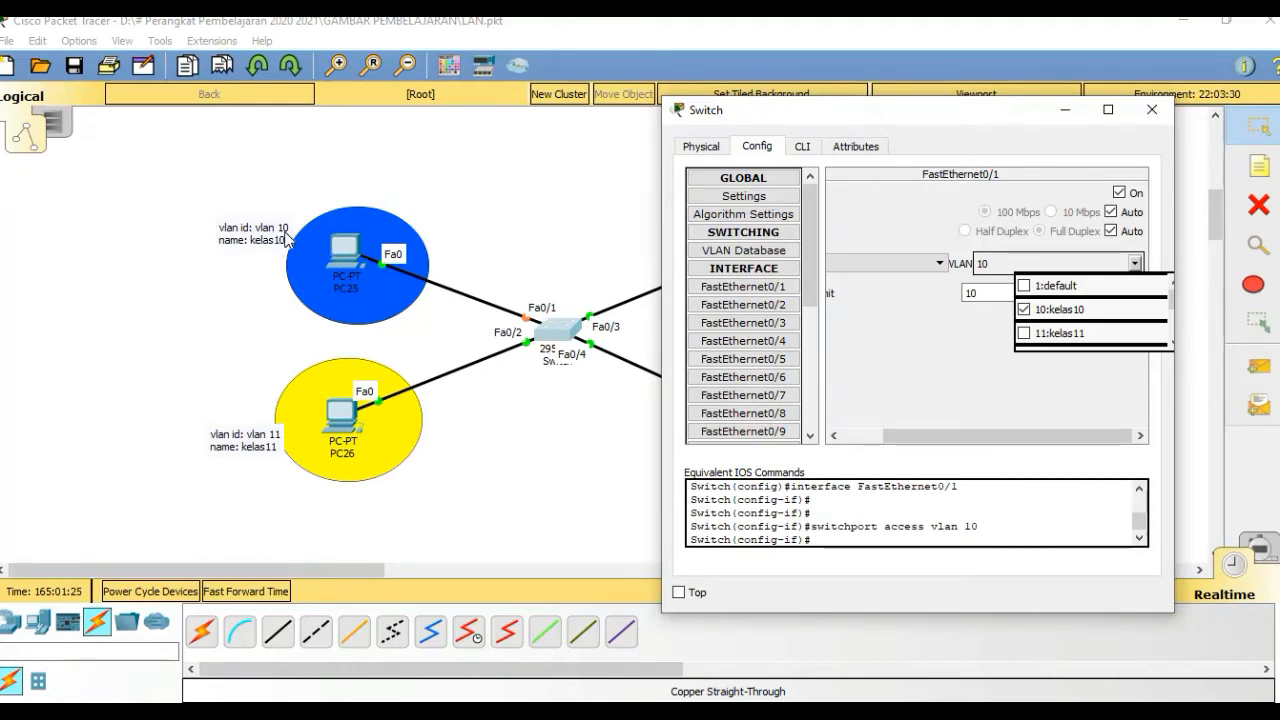
click(991, 334)
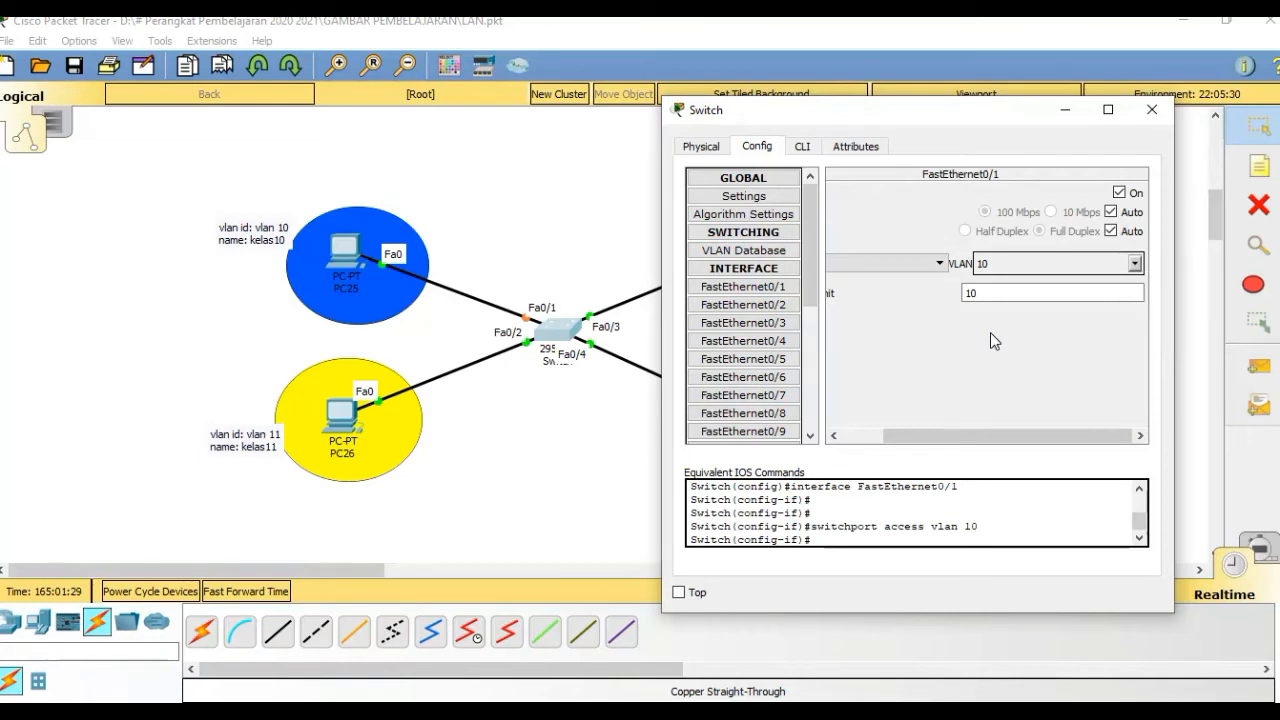
Assign the switch's FastEthernet0/2 access port to VLAN 11 (kelas11), matching the note beside PC26
click(781, 308)
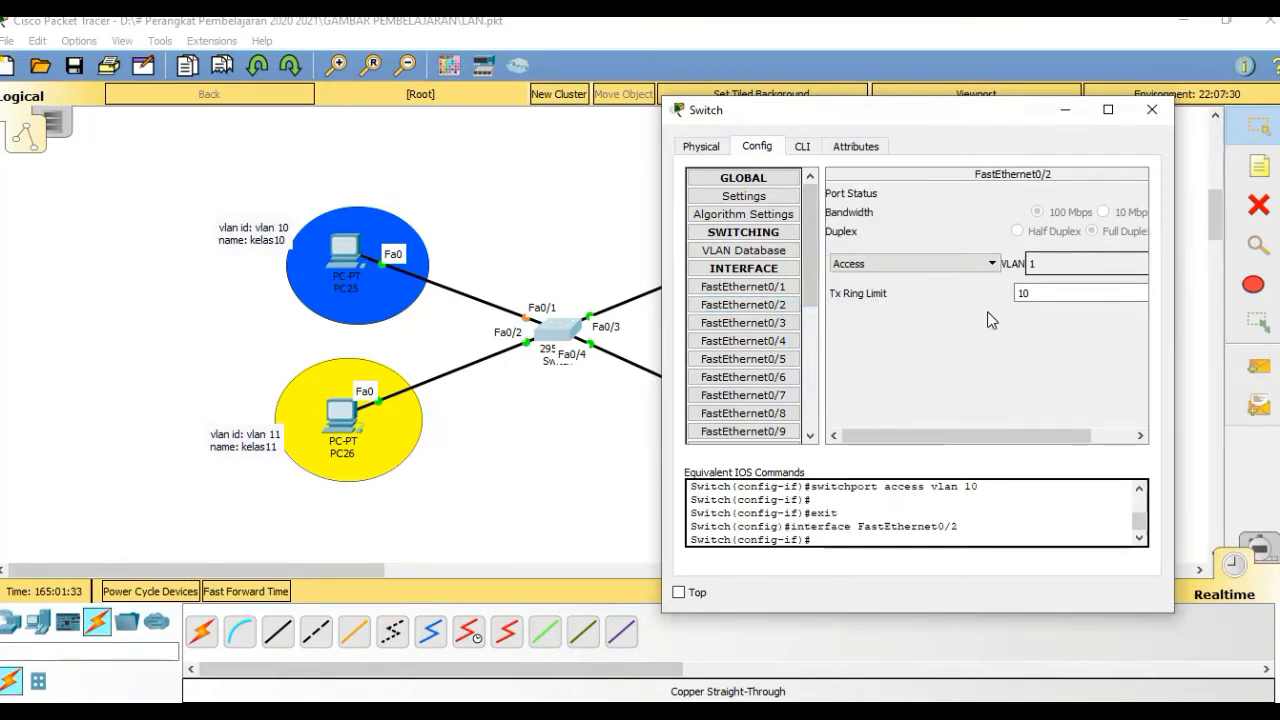
drag(975, 432, 1017, 434)
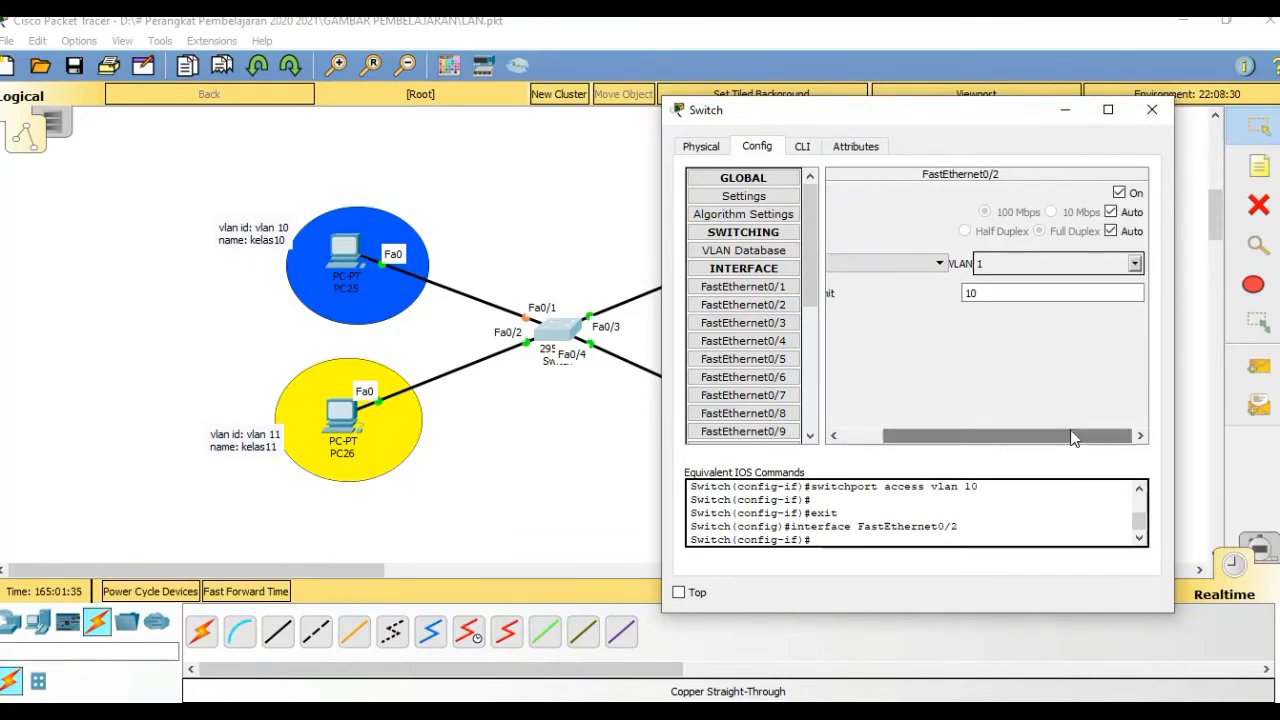
click(1136, 264)
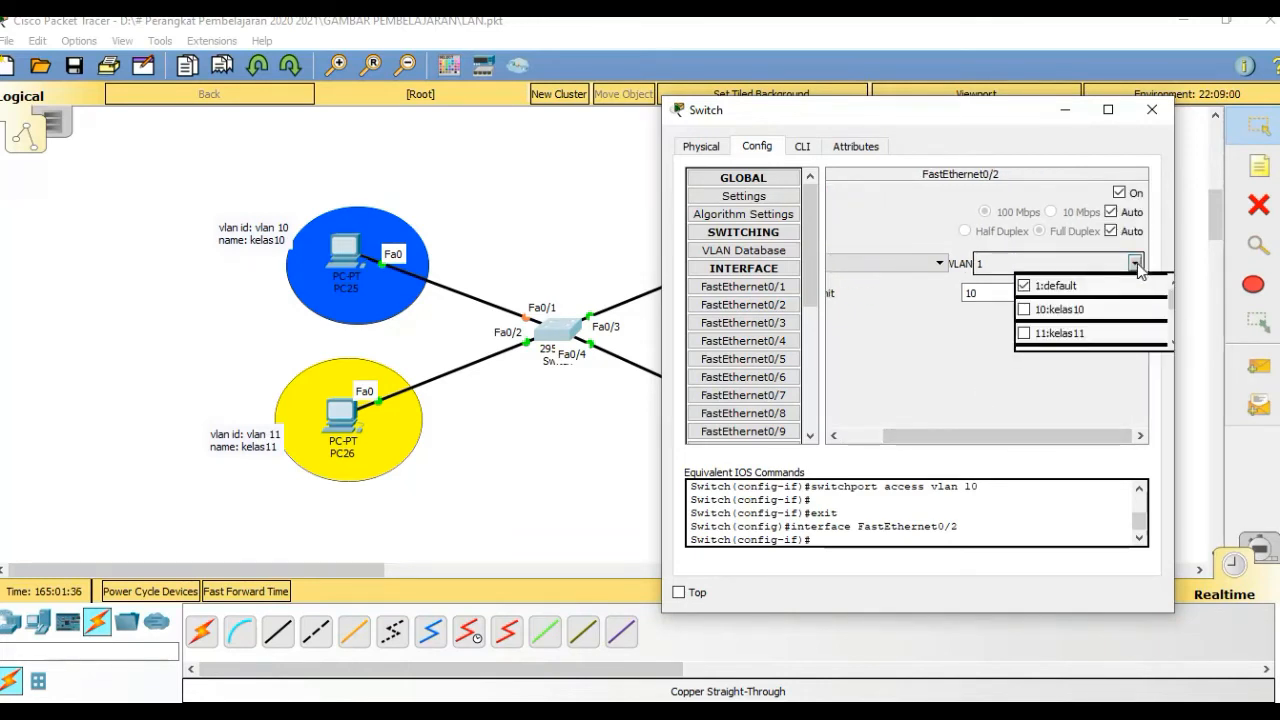
click(1030, 336)
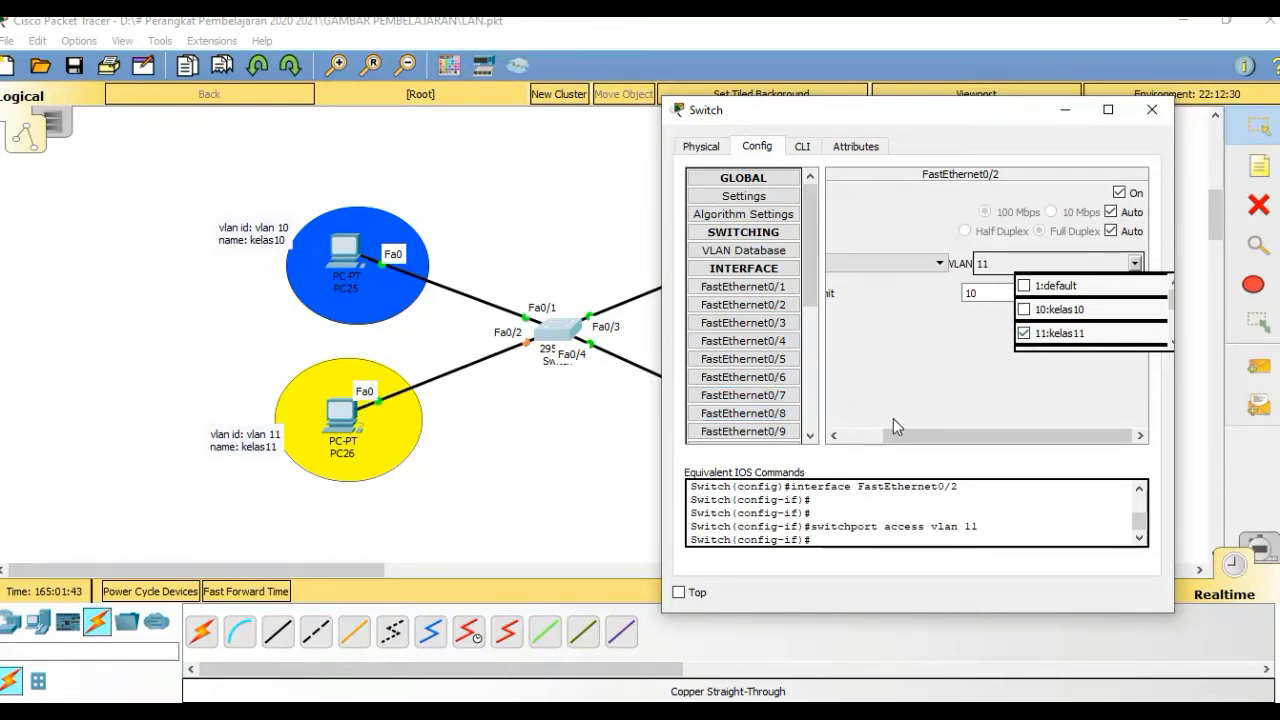
Assign the switch's FastEthernet0/3 access port to VLAN 10 (kelas10), matching the note beside PC27
click(791, 332)
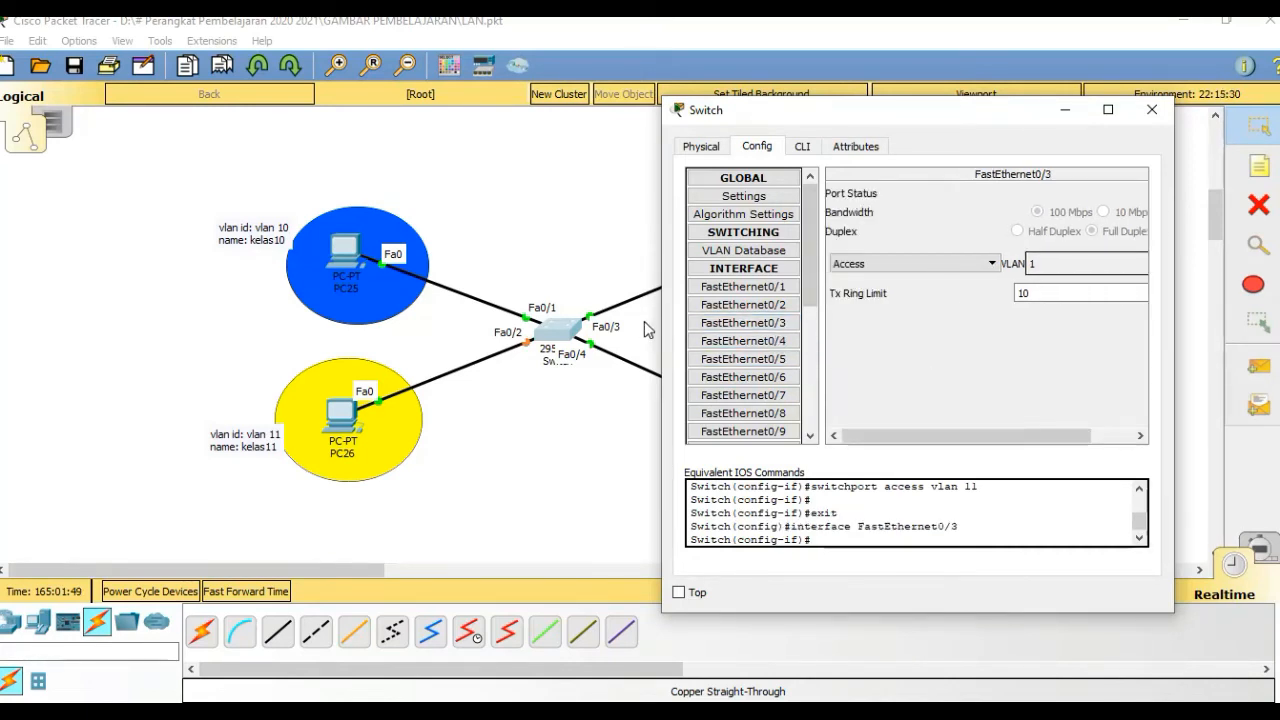
drag(821, 119, 379, 128)
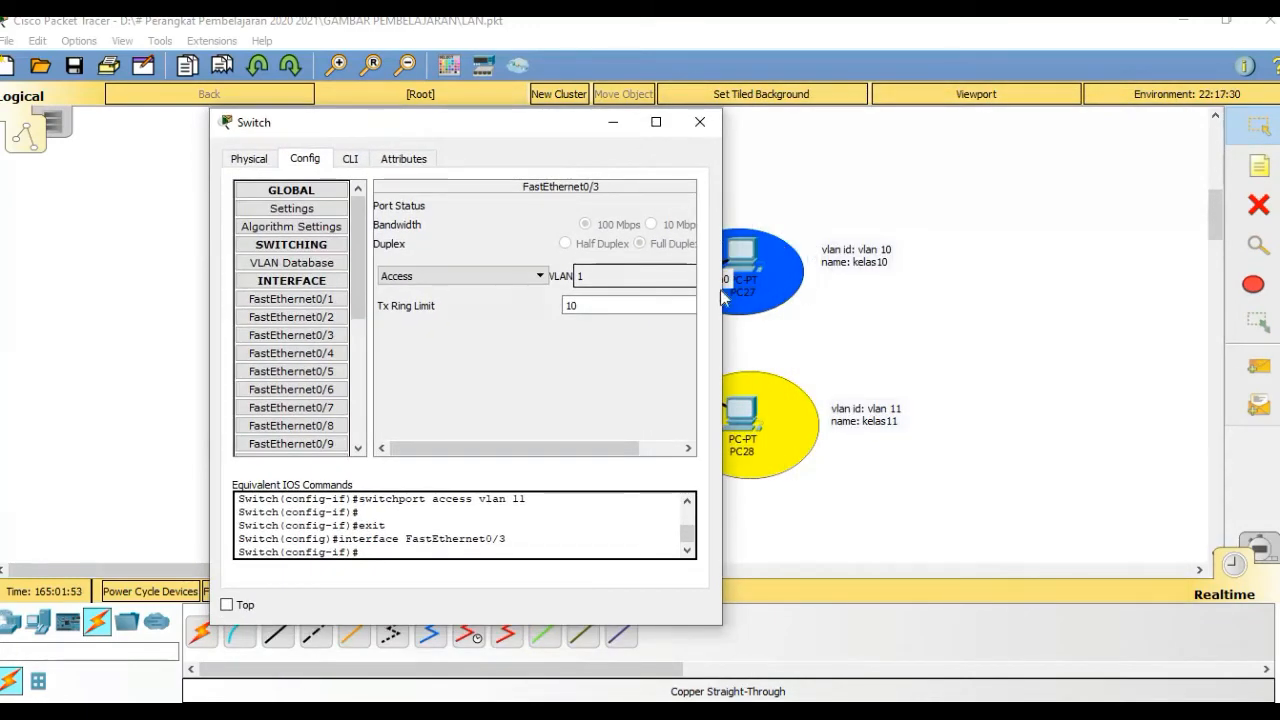
drag(617, 449, 689, 443)
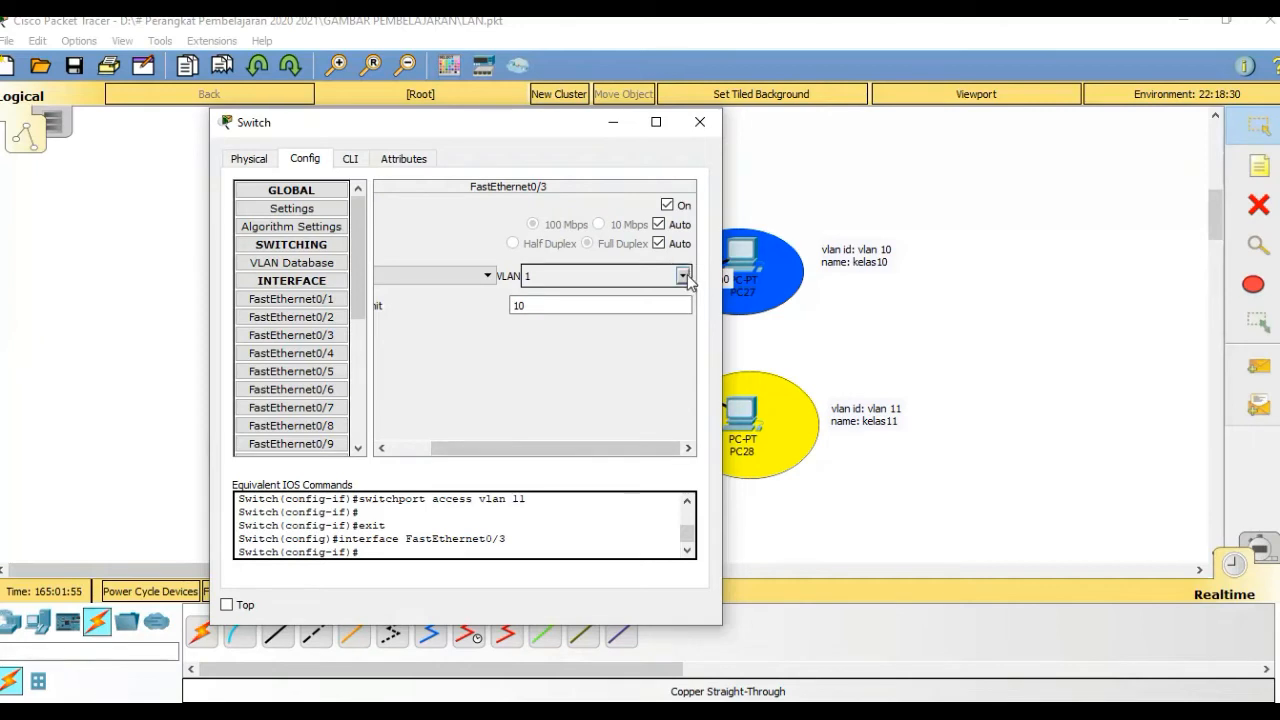
click(683, 276)
click(572, 322)
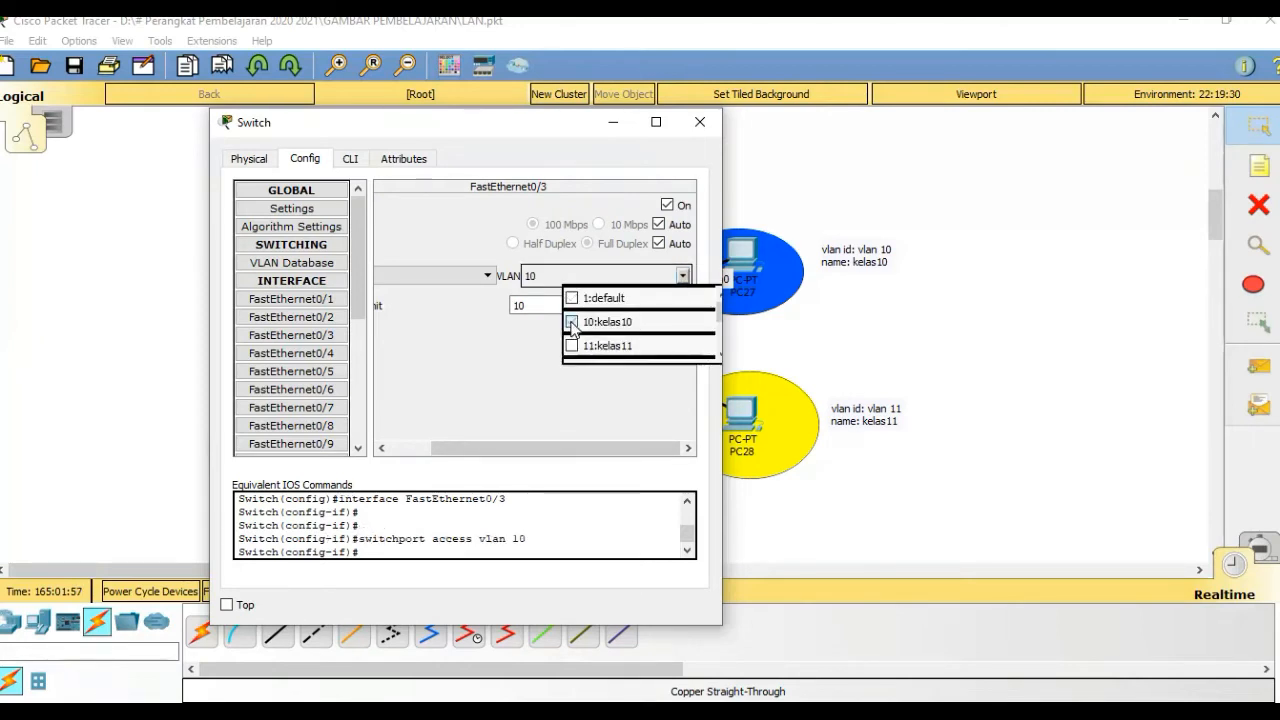
click(515, 371)
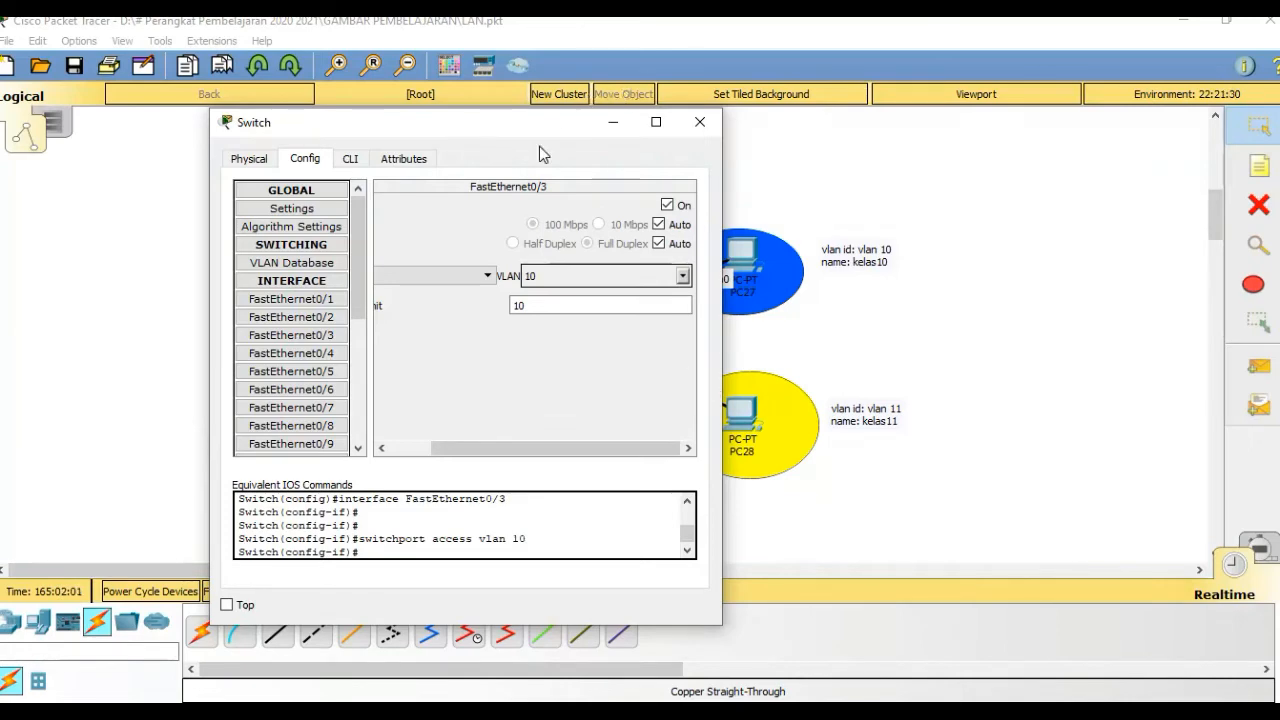
drag(525, 125, 958, 122)
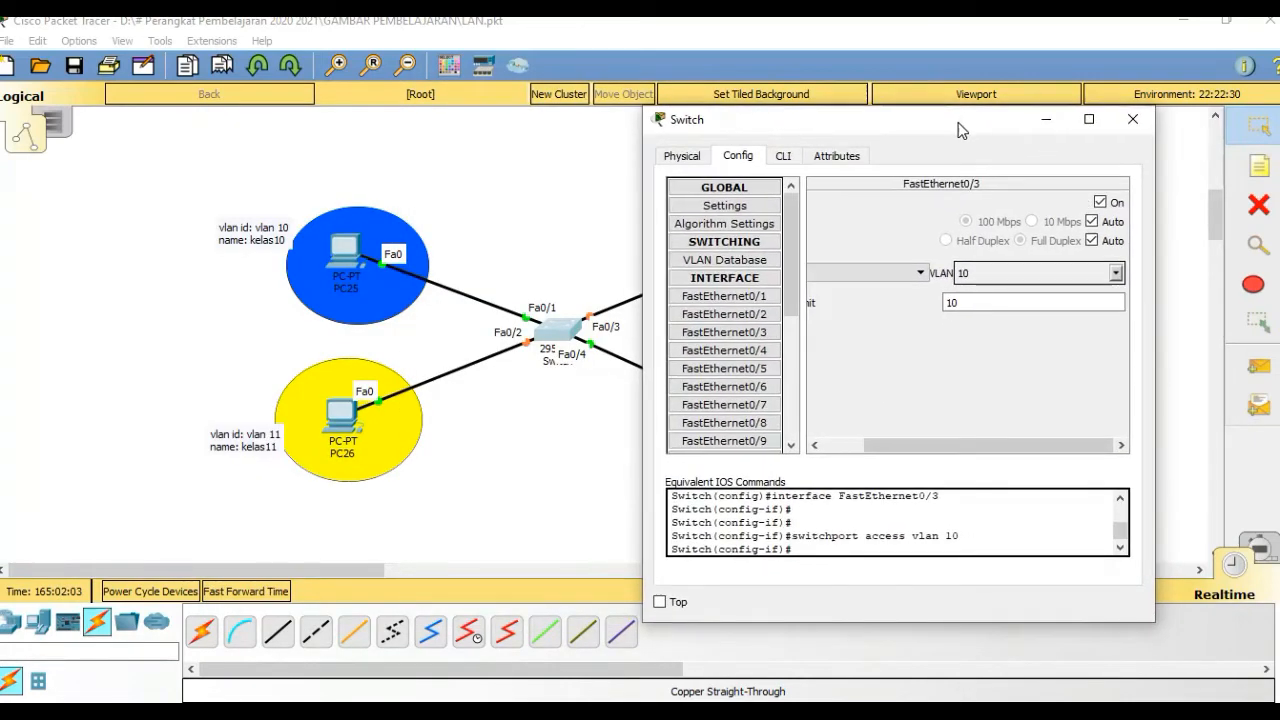
Assign the switch's FastEthernet0/4 access port to VLAN 11 (kelas11), matching the note beside PC28
drag(821, 127, 295, 121)
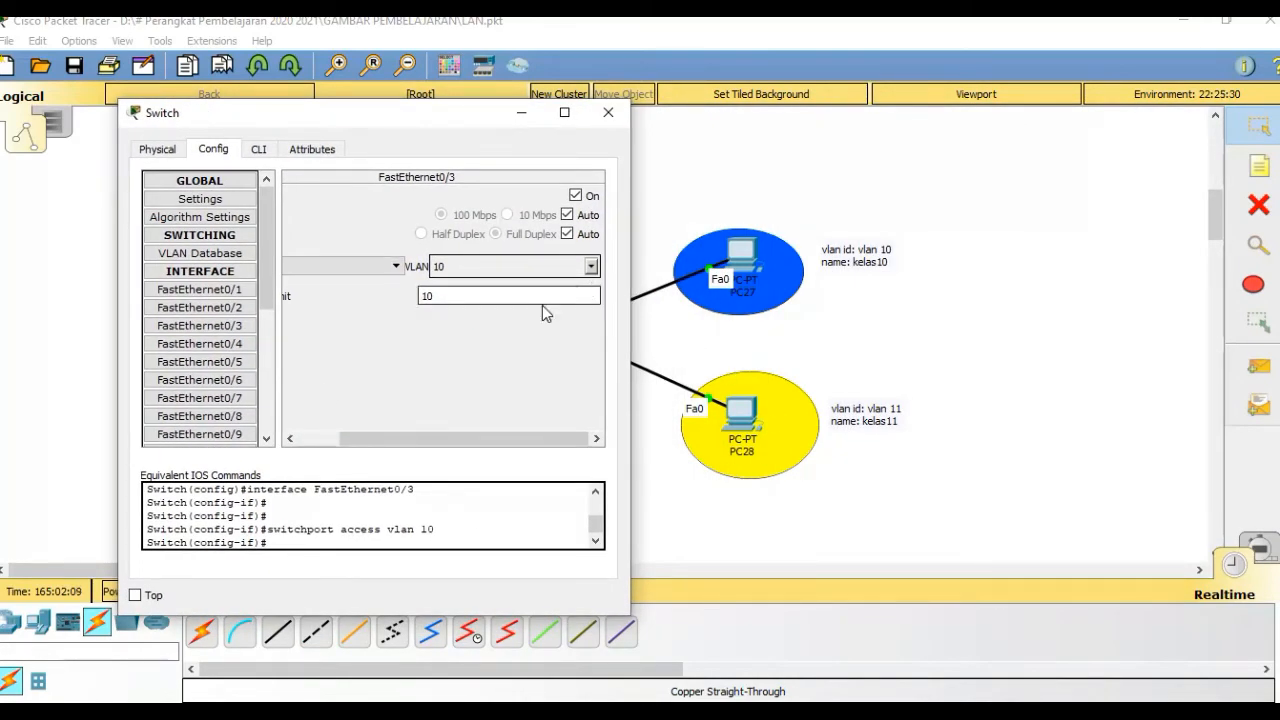
click(199, 343)
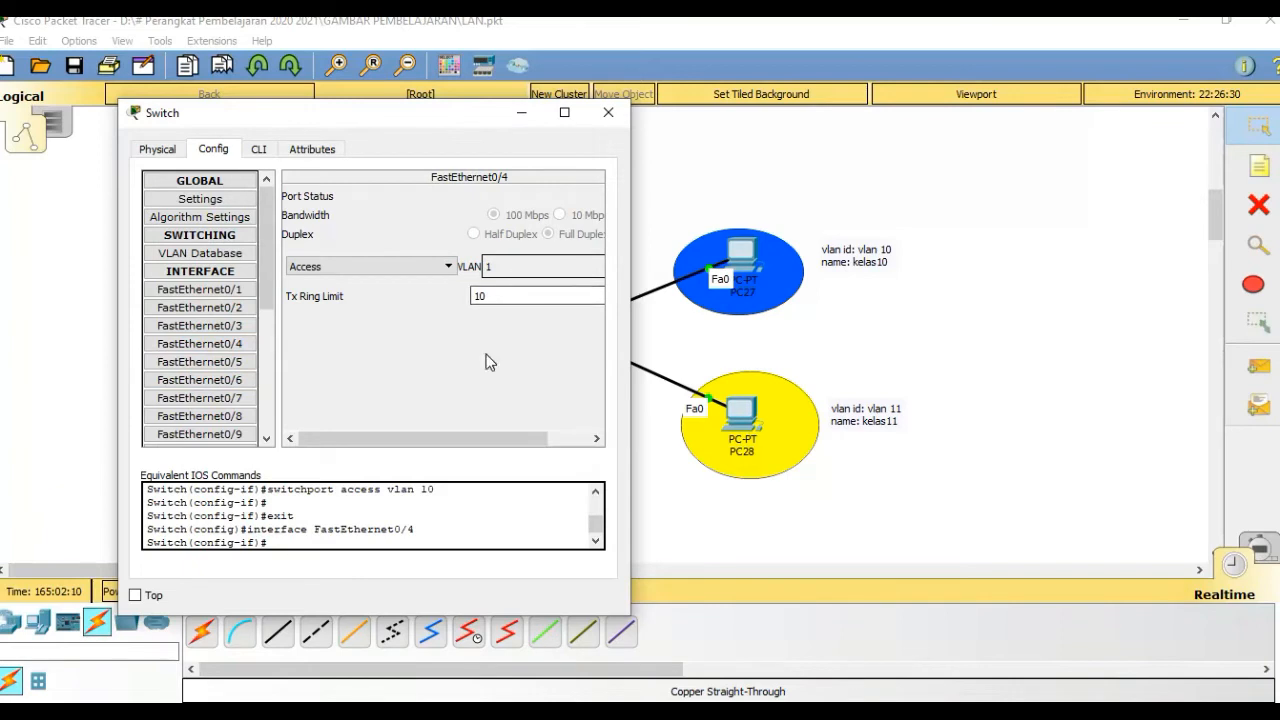
drag(486, 437, 528, 437)
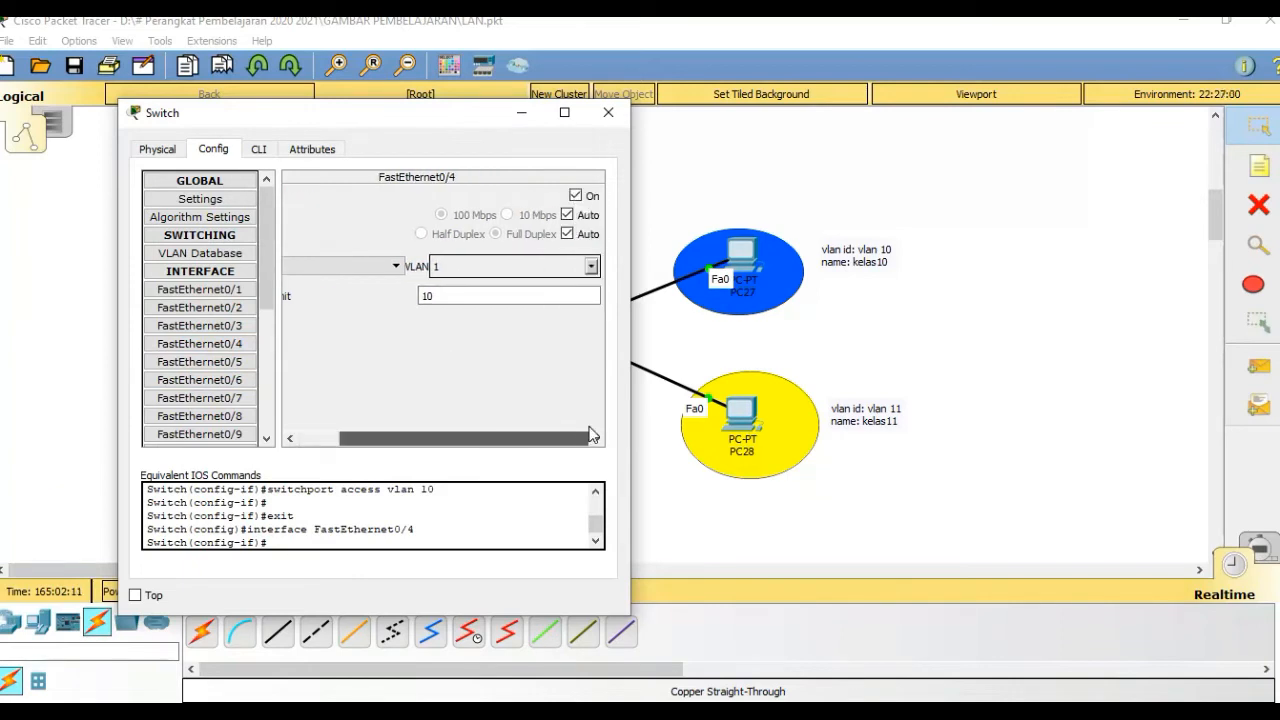
click(591, 266)
click(481, 337)
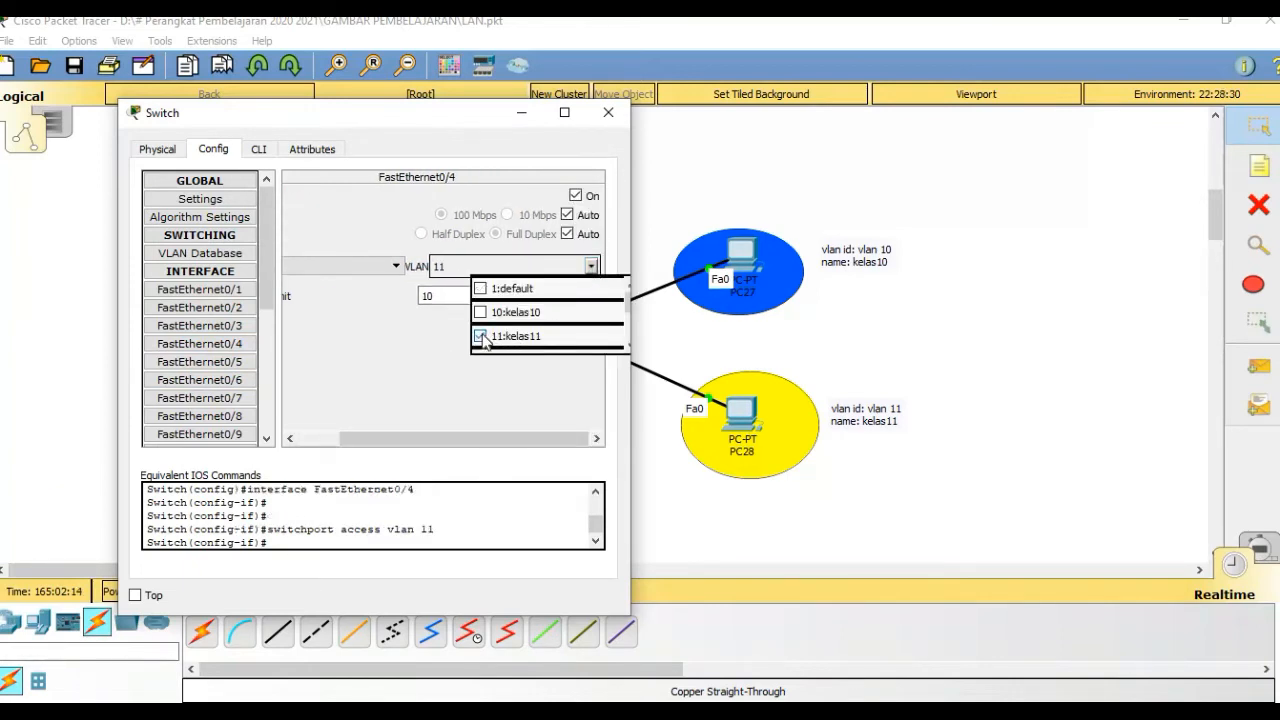
click(419, 362)
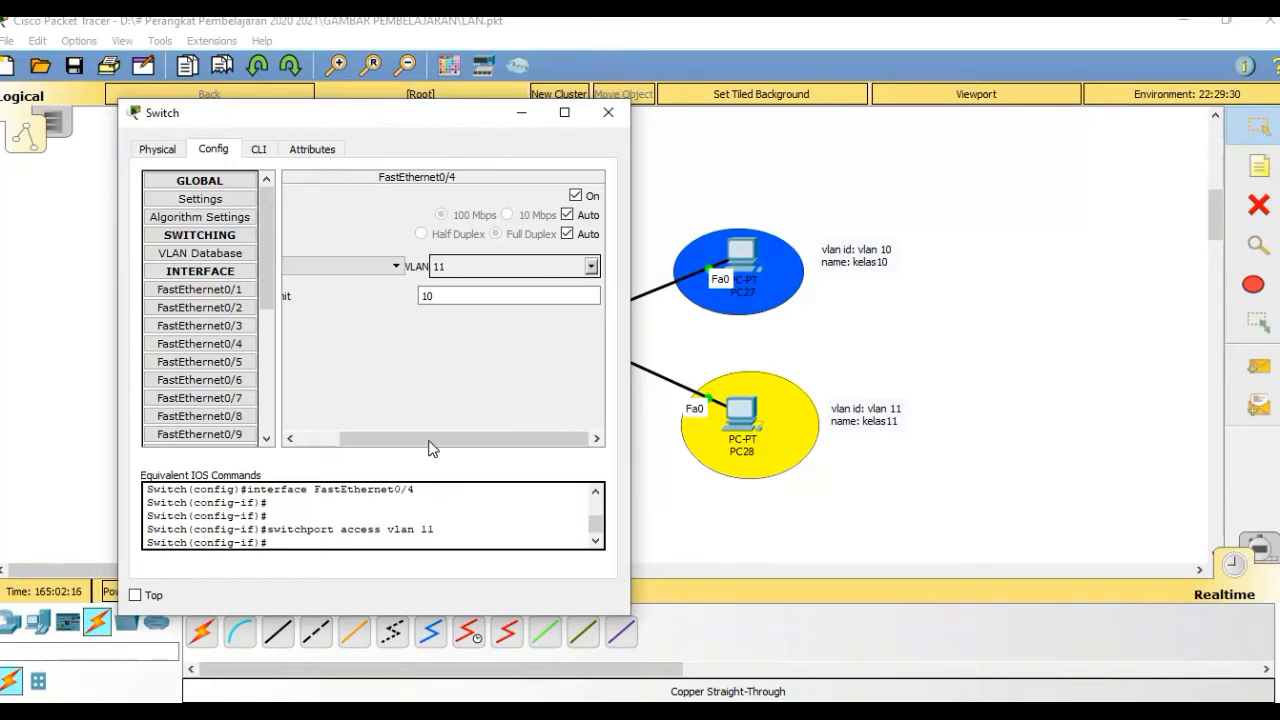
drag(423, 437, 309, 446)
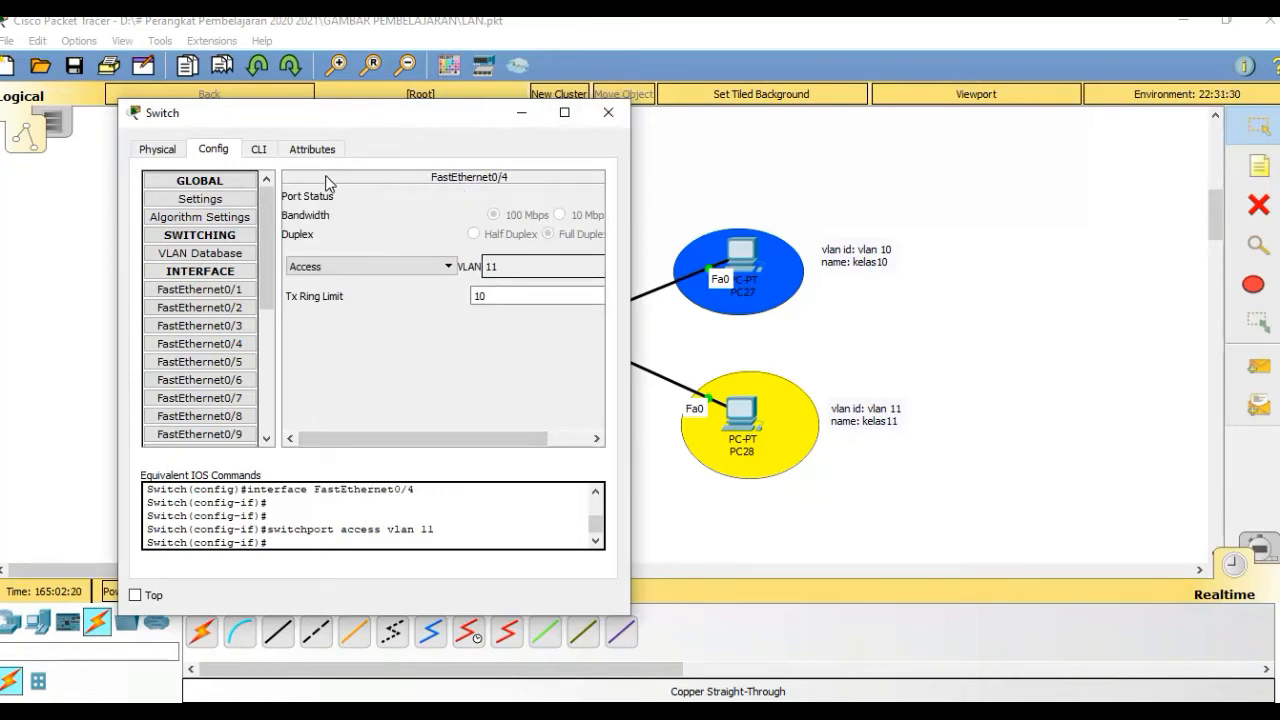
Configure PC25 with the static IP address 192.168.1.1 and subnet mask 255.255.255.0
click(607, 113)
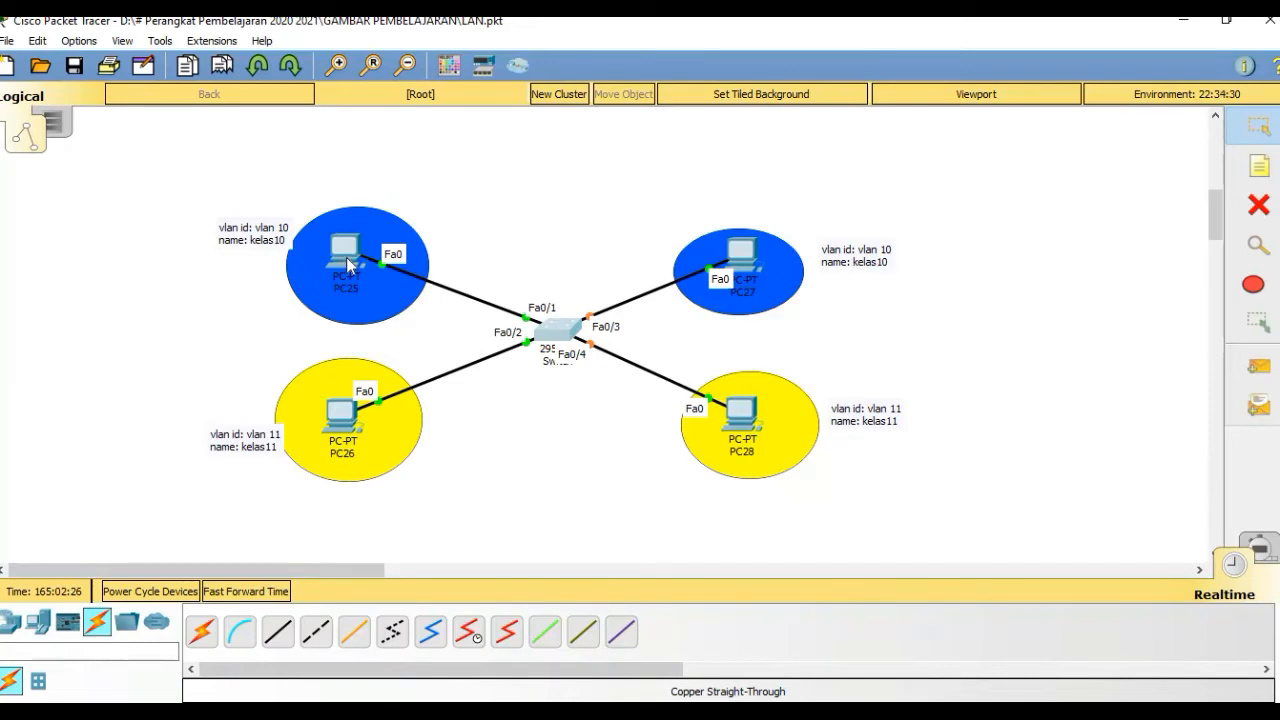
click(348, 265)
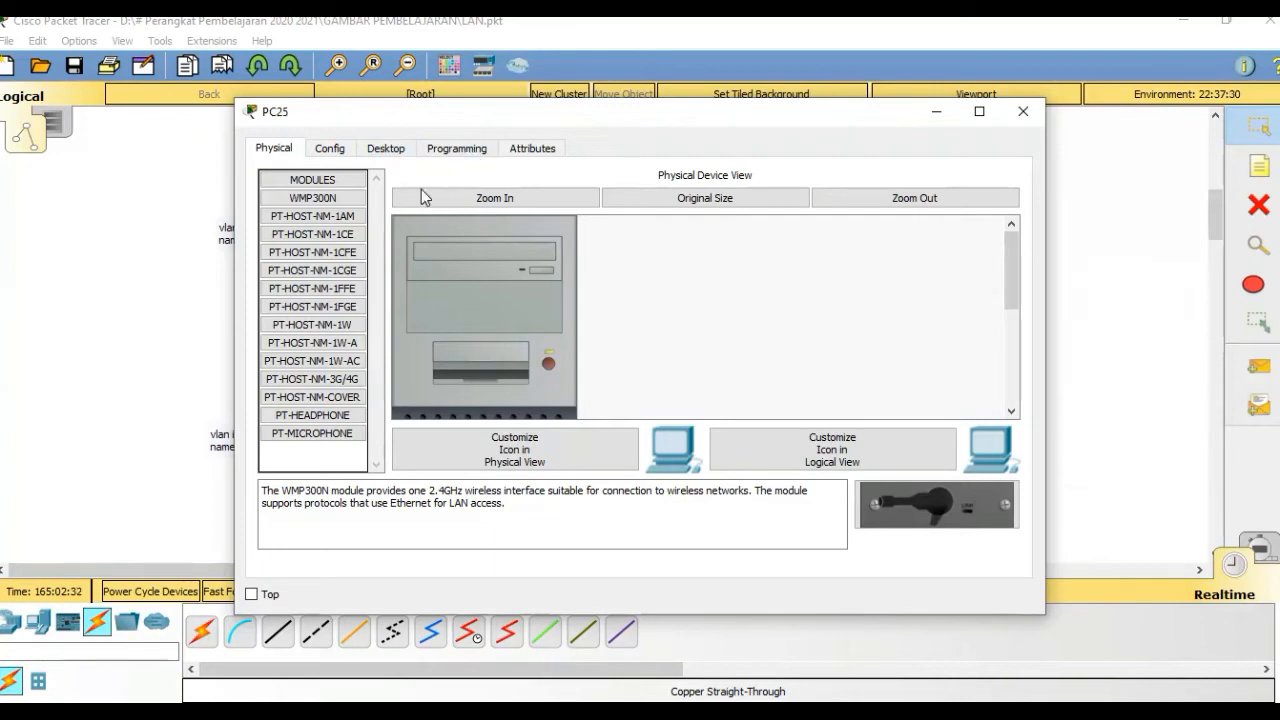
click(386, 149)
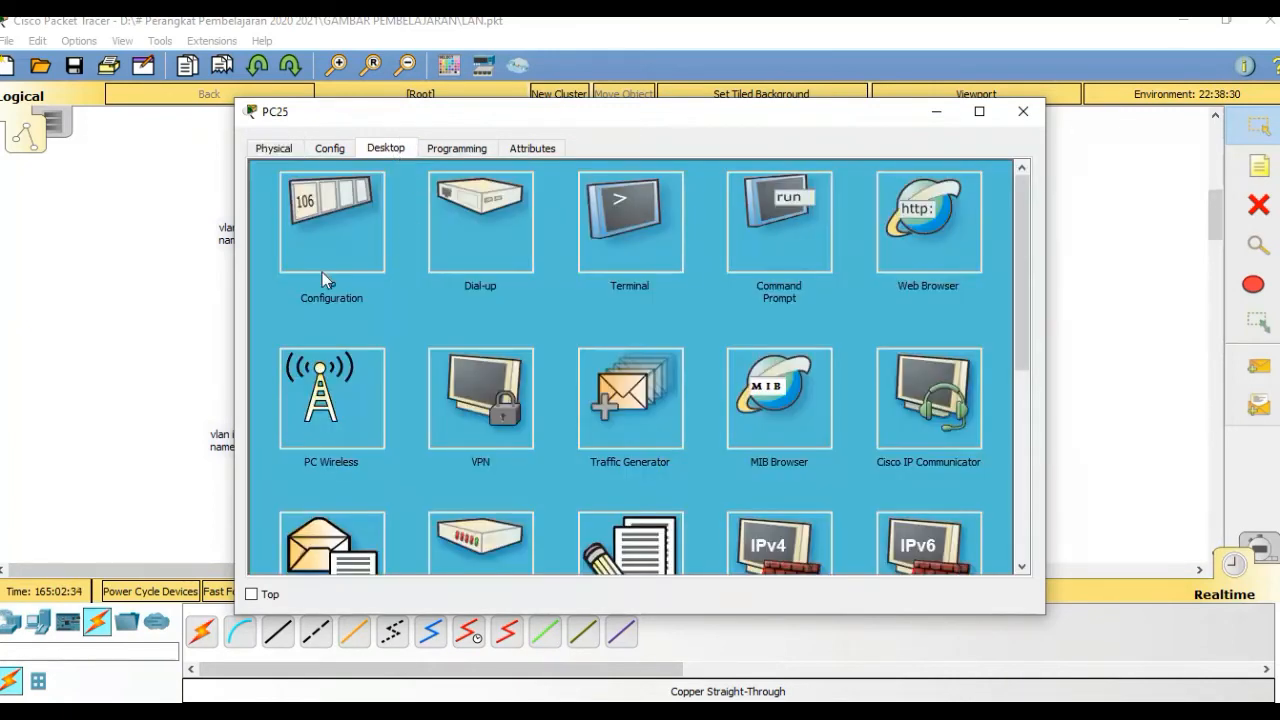
click(341, 248)
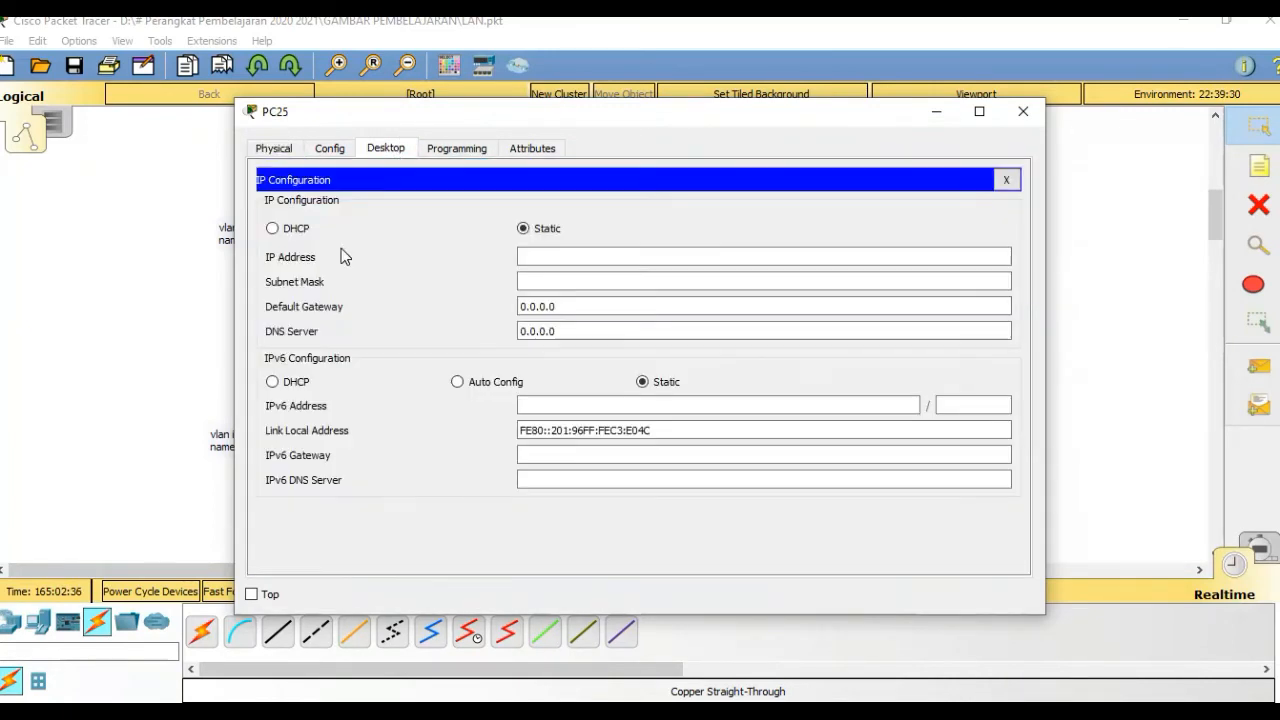
click(547, 256)
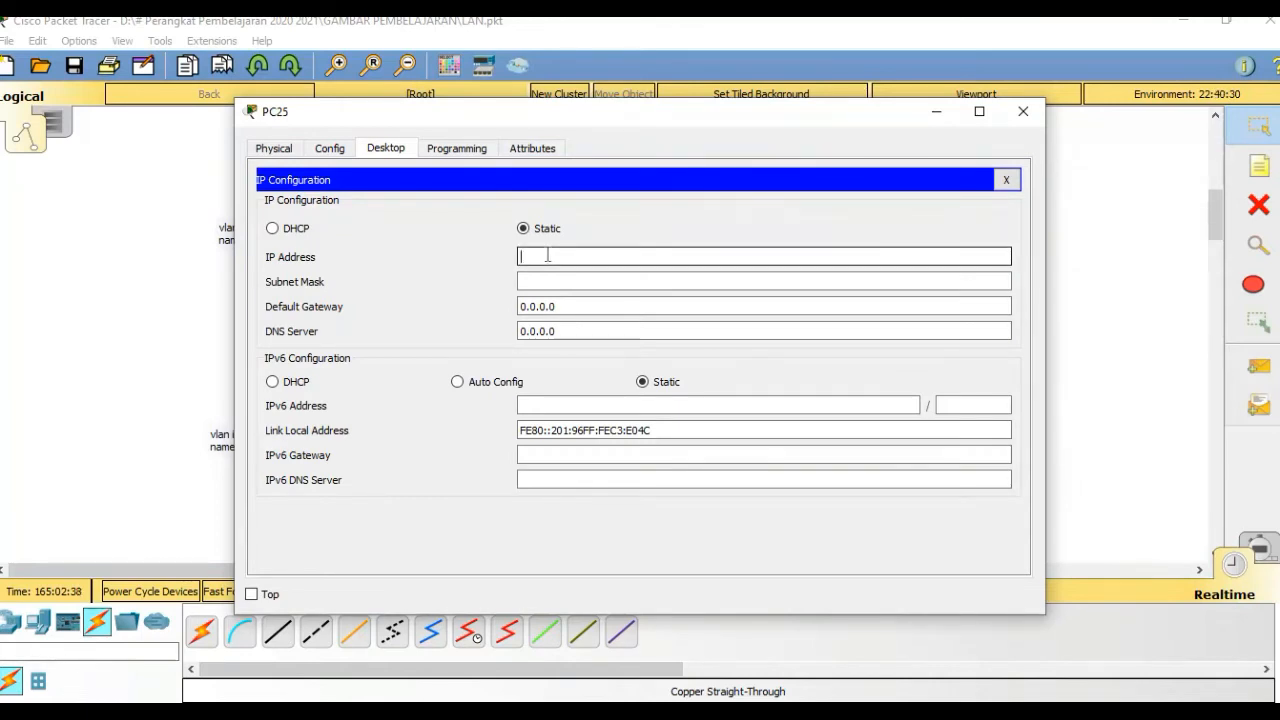
text(192.168.1.1)
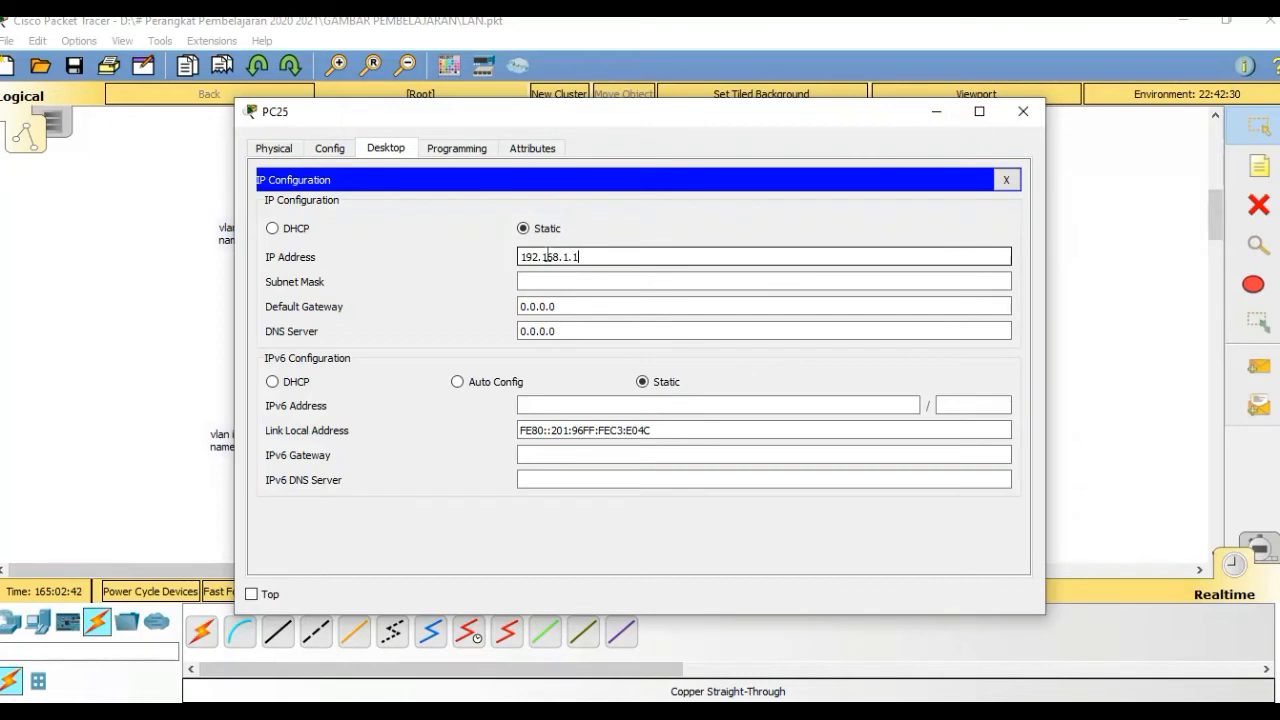
click(589, 282)
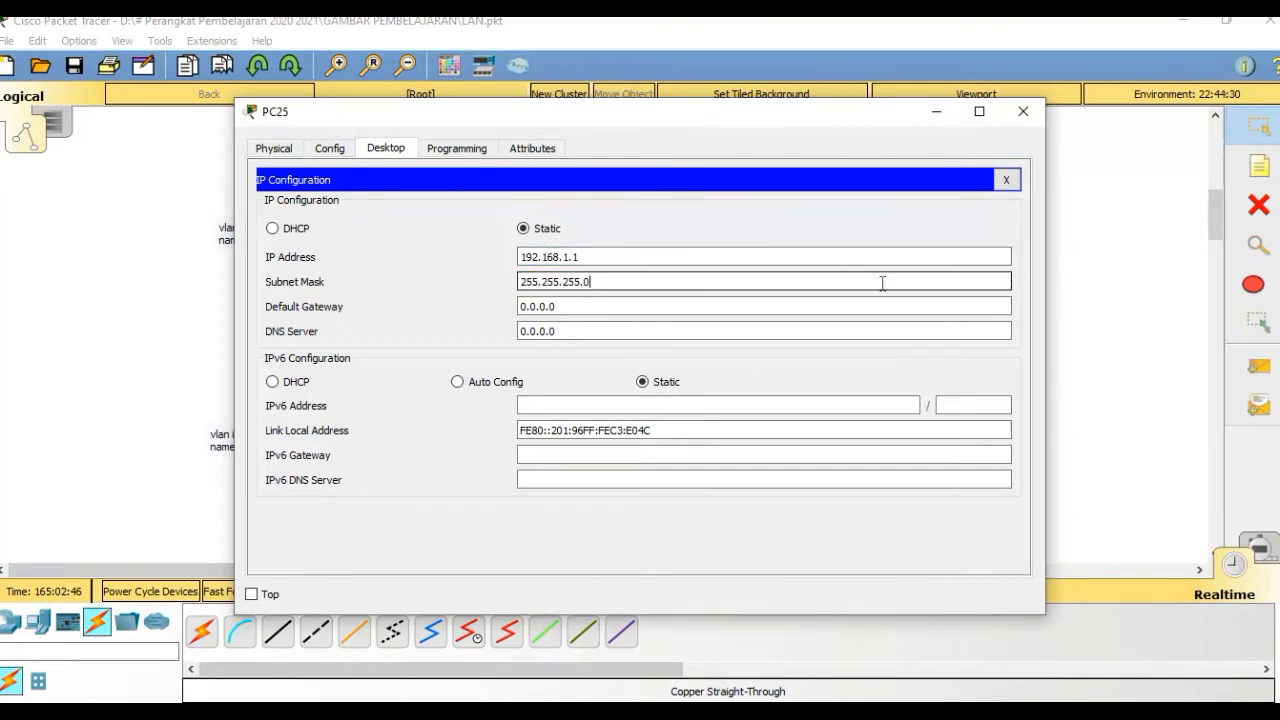
click(1023, 113)
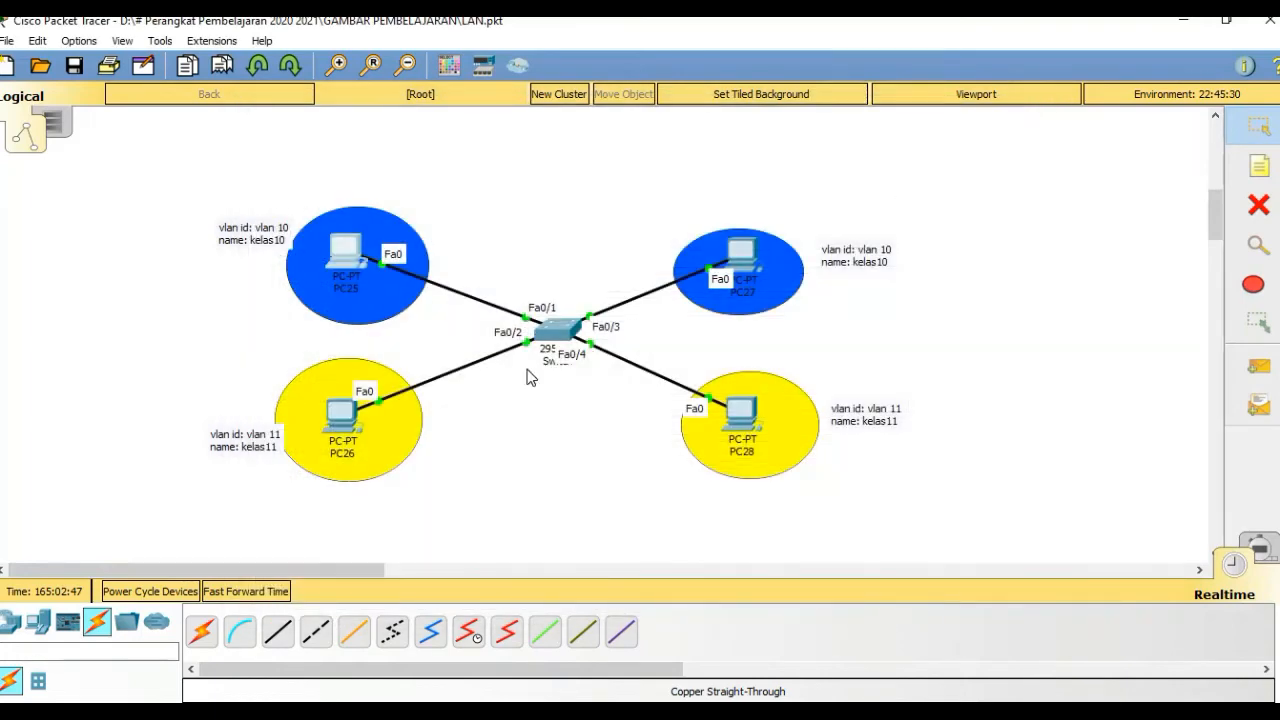
Configure PC26 with the static IP address 192.168.1.2 and subnet mask 255.255.255.0
click(341, 414)
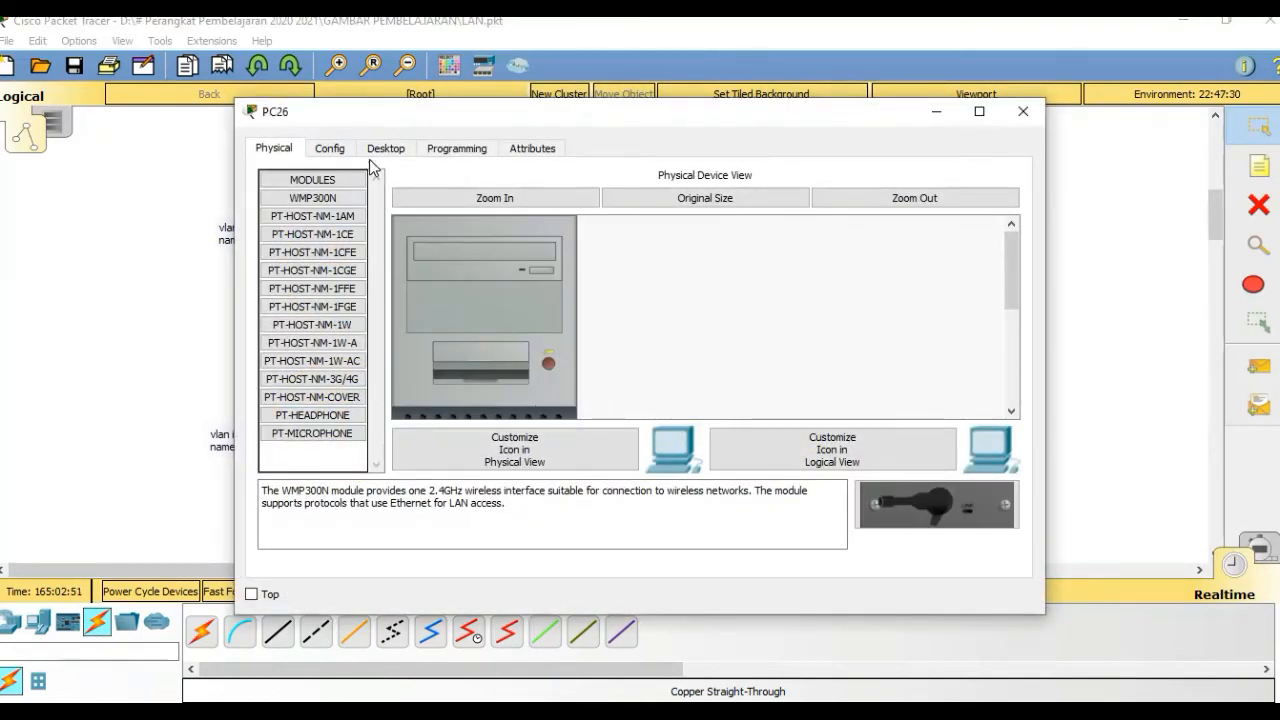
click(385, 148)
click(325, 250)
click(551, 255)
text(19)
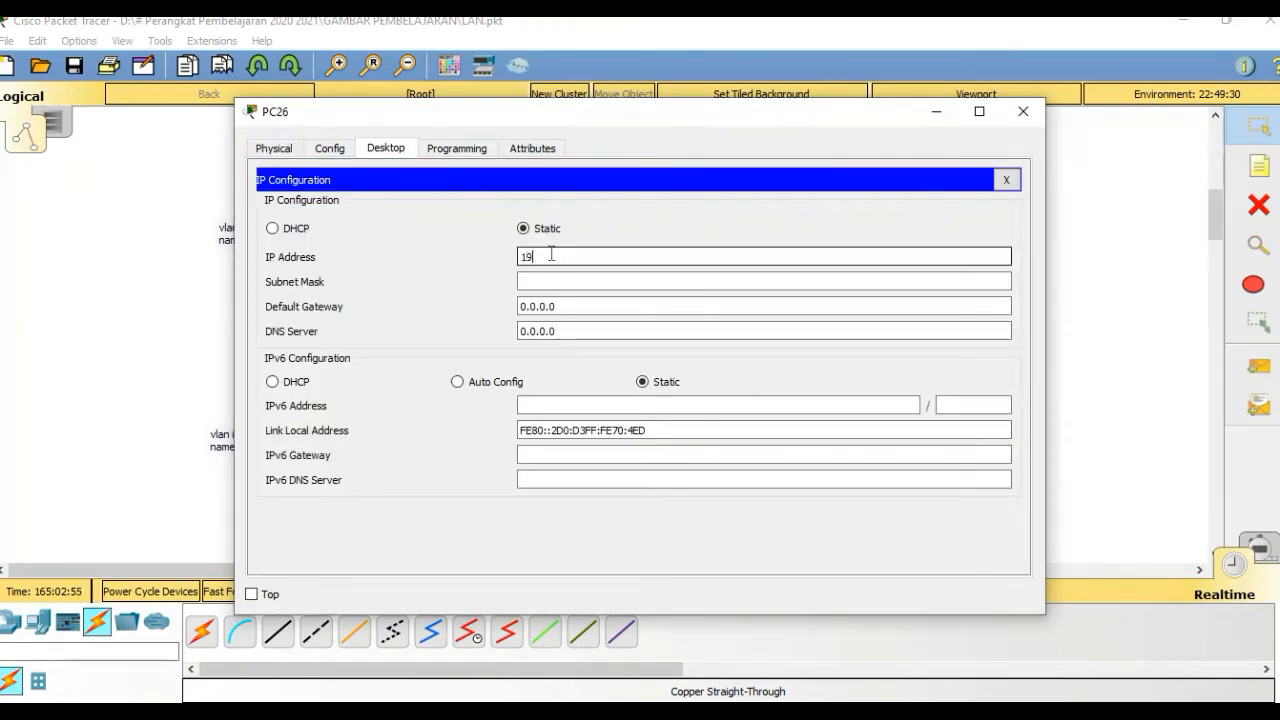
text(2.16)
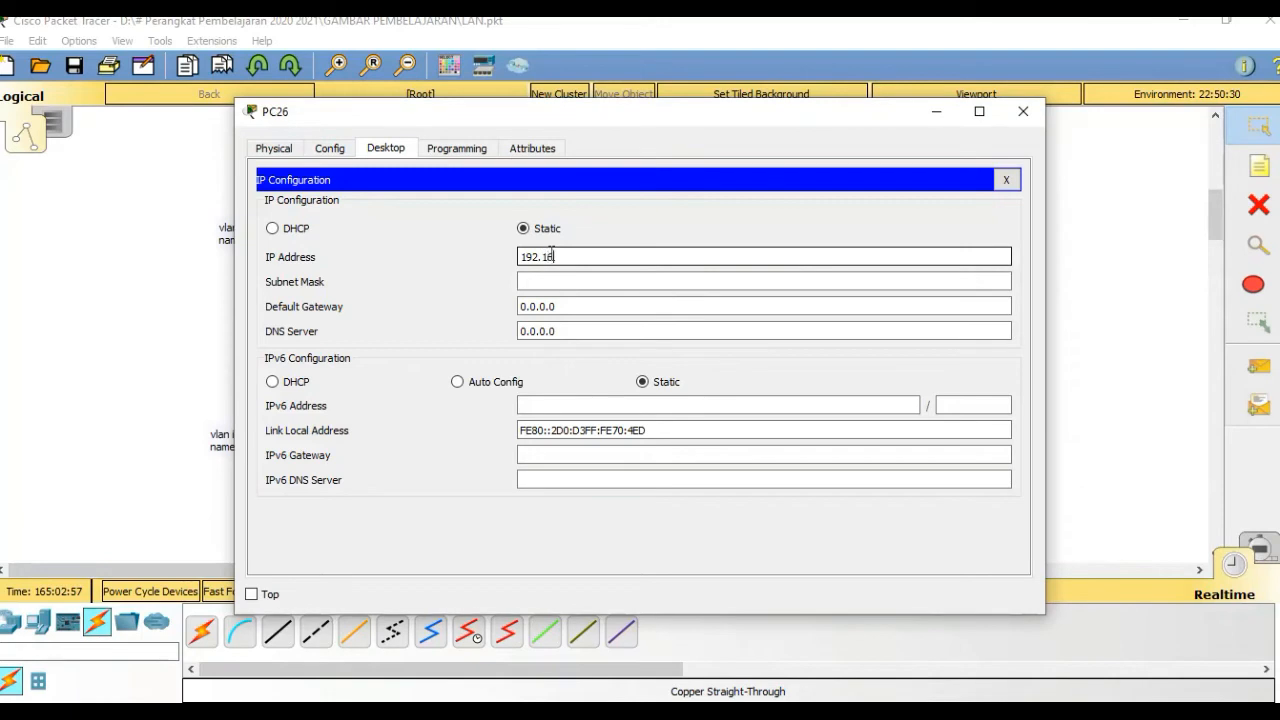
text(8.1.2)
click(586, 281)
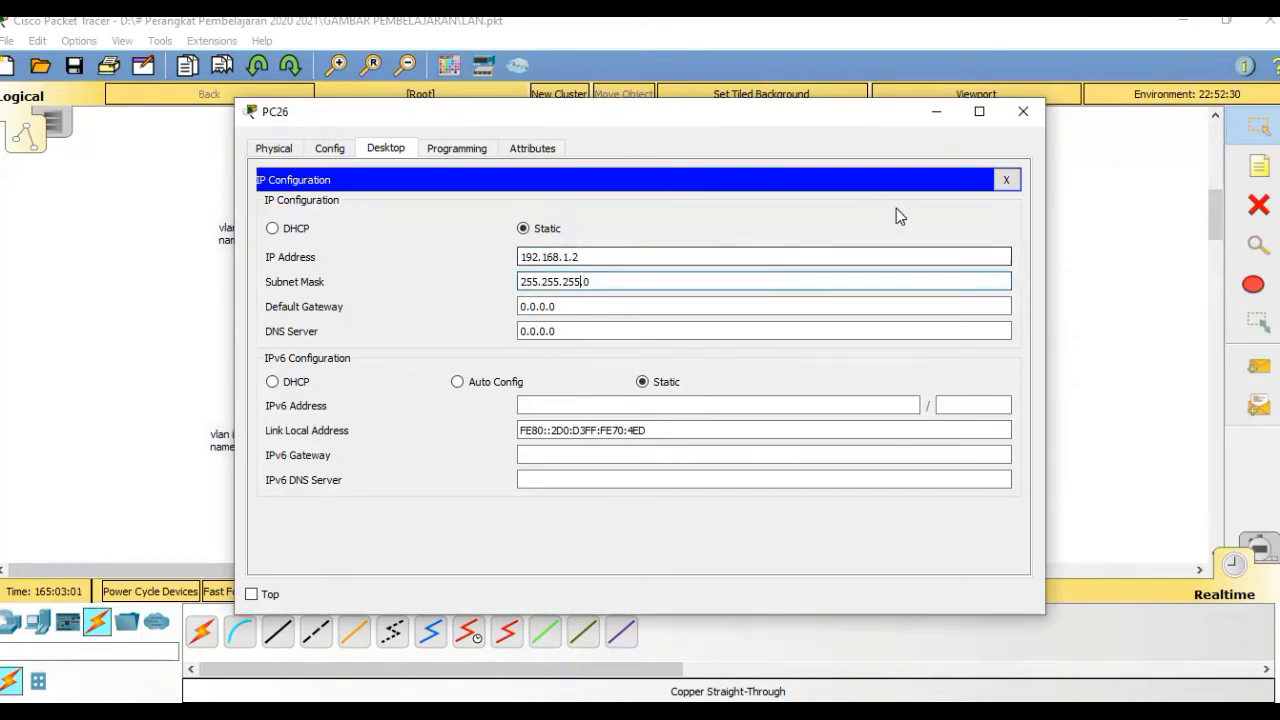
click(1023, 111)
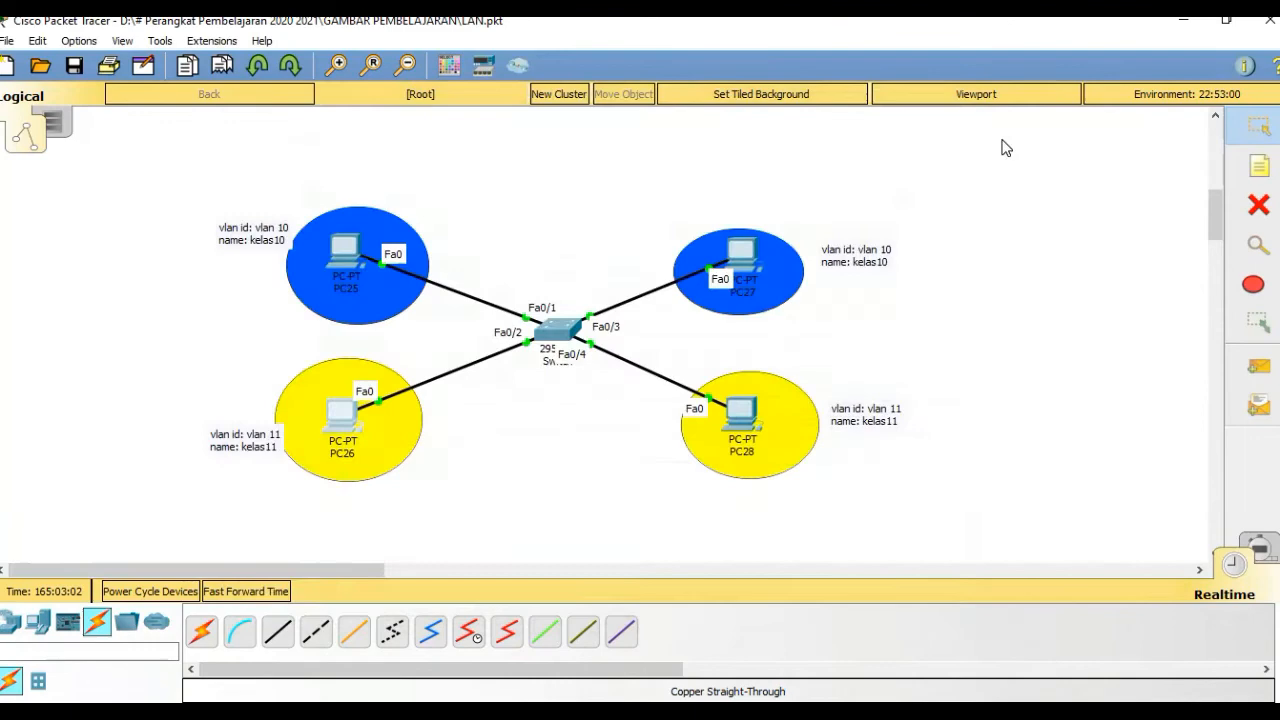
Configure PC27 with the static IP address 192.168.1.3 and subnet mask 255.255.255.0
click(757, 266)
click(399, 149)
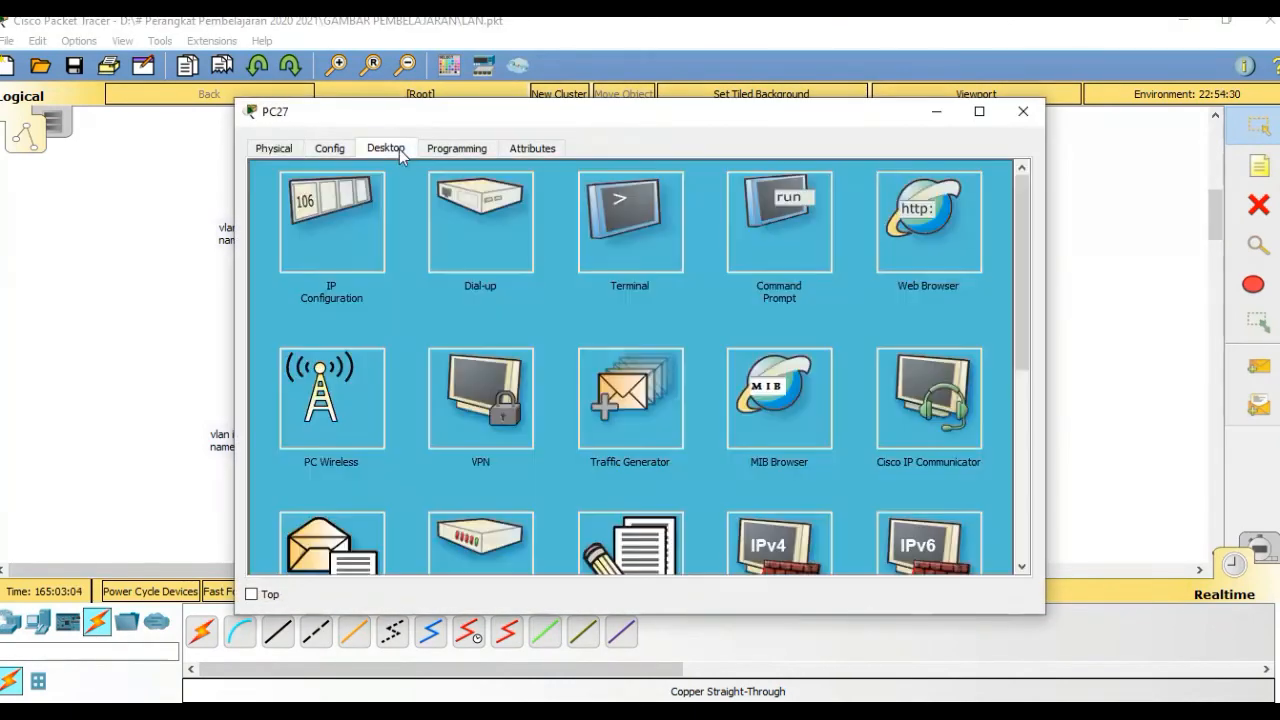
click(334, 219)
click(659, 258)
text(192.168)
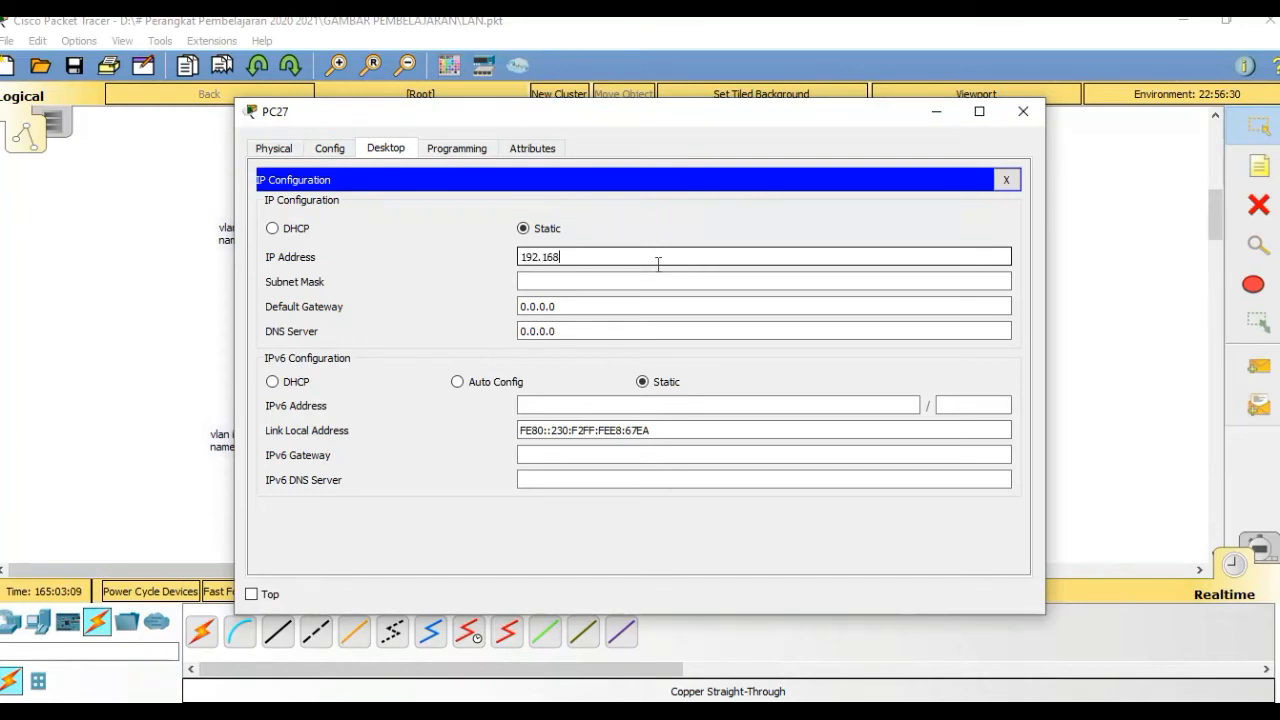
text(.1.3)
click(648, 280)
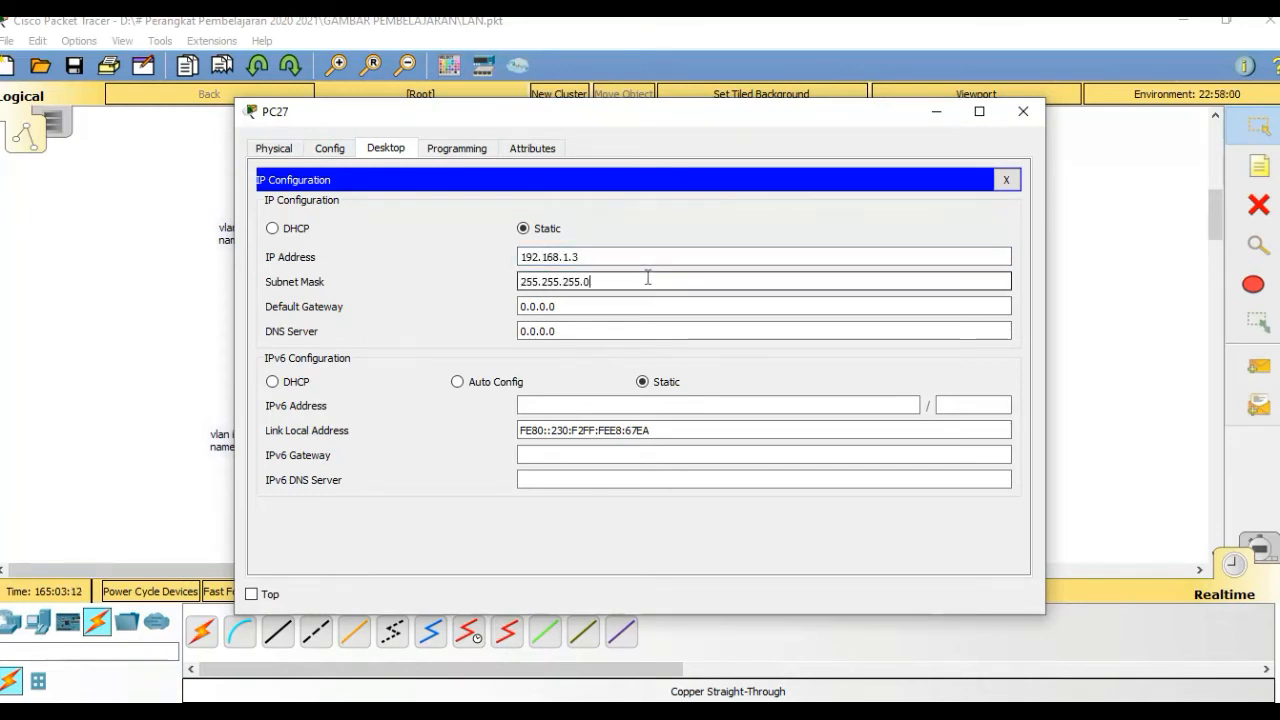
click(1024, 111)
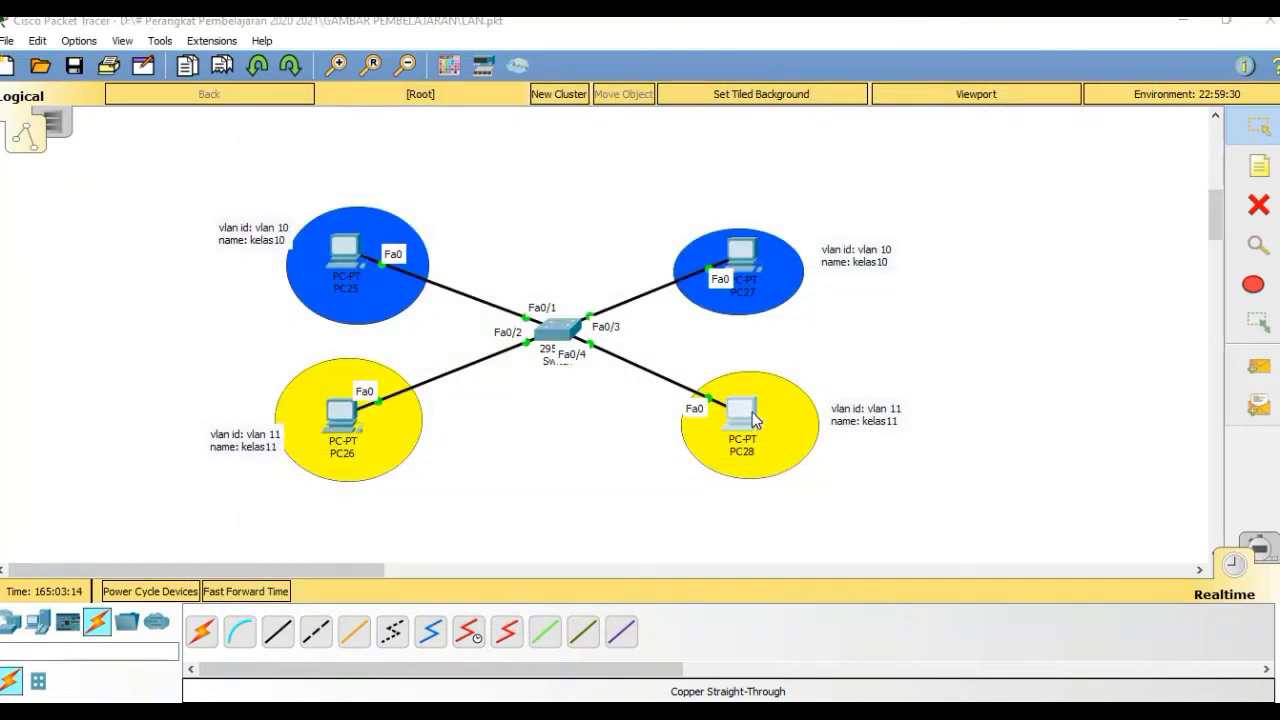
Configure PC28 with the static IP address 192.168.1.4 and the automatically filled default subnet mask
click(748, 415)
click(395, 151)
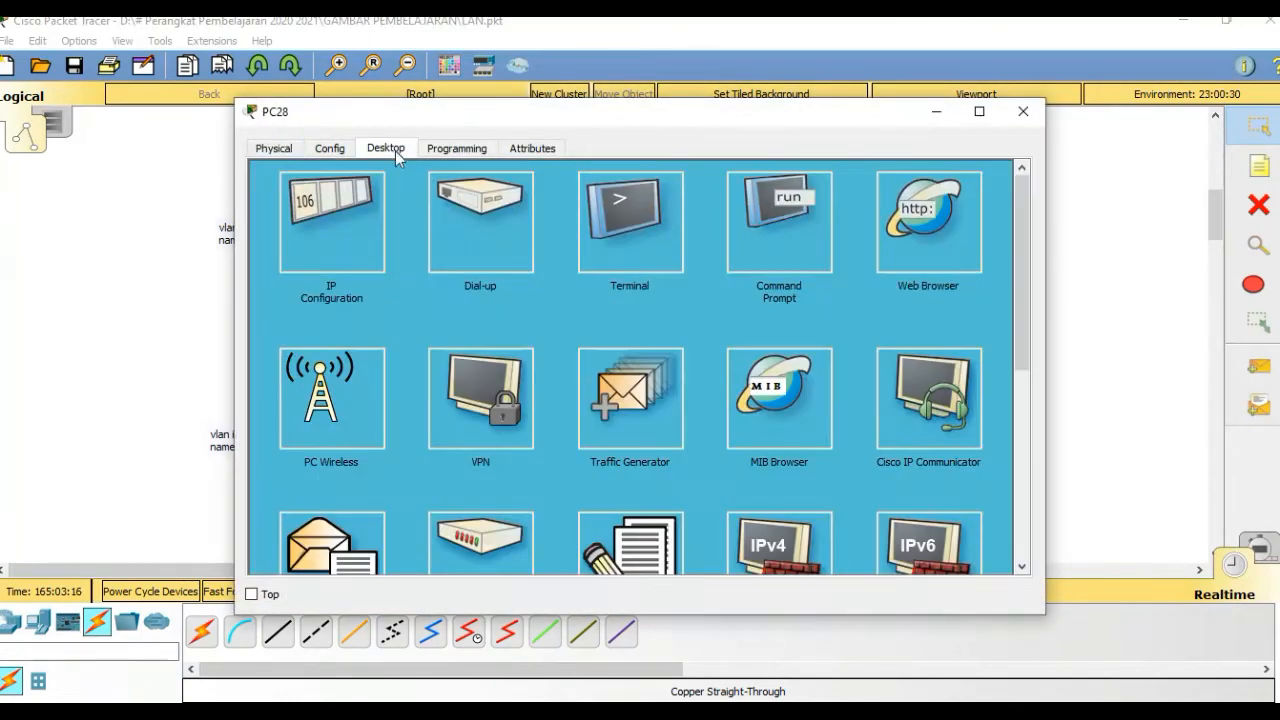
click(329, 245)
click(592, 256)
text(192.168.1.)
click(594, 282)
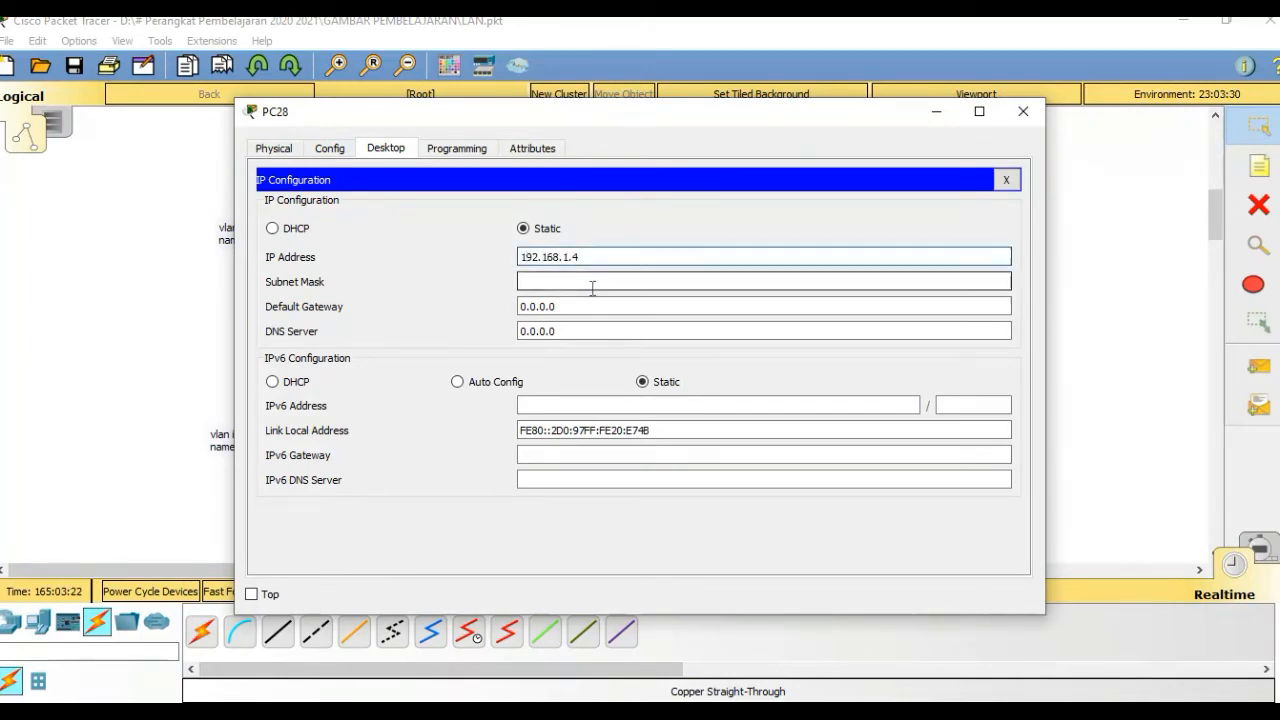
click(1023, 113)
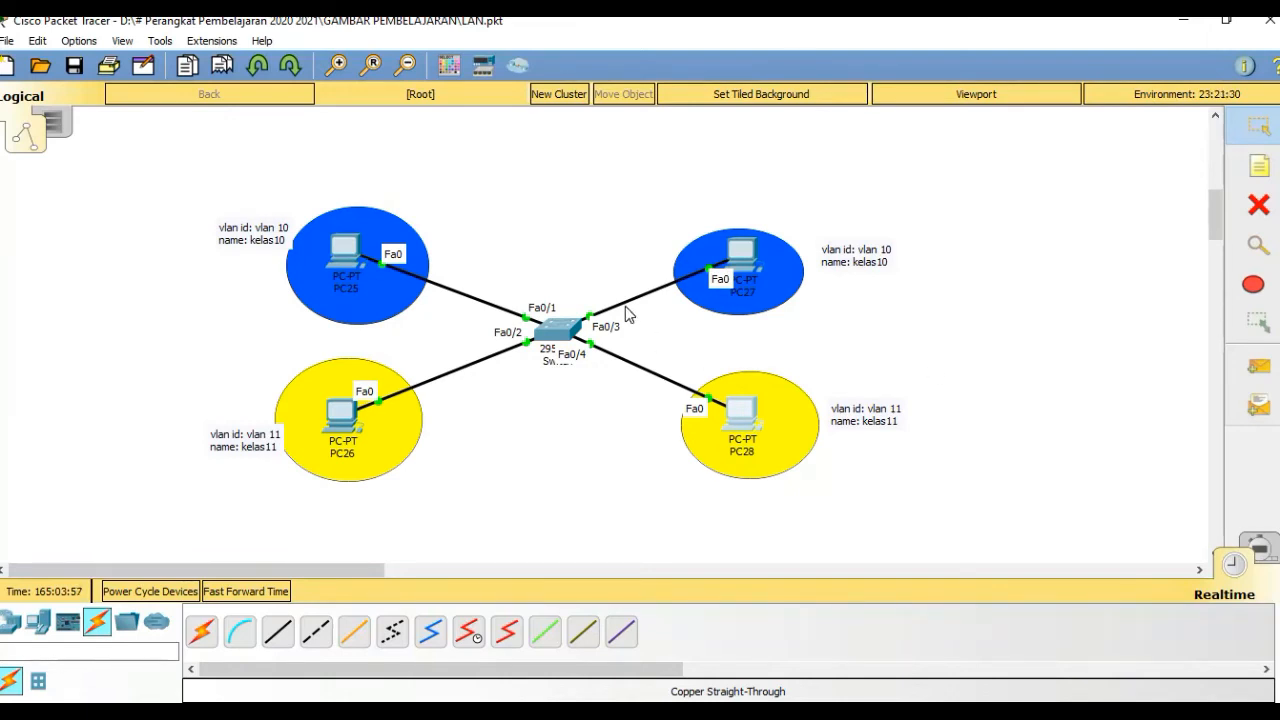
Place the notes "IP:192.168.1.1" below PC25's VLAN label and "IP: 192.168.1.2" below PC26's VLAN label
click(1259, 166)
click(189, 267)
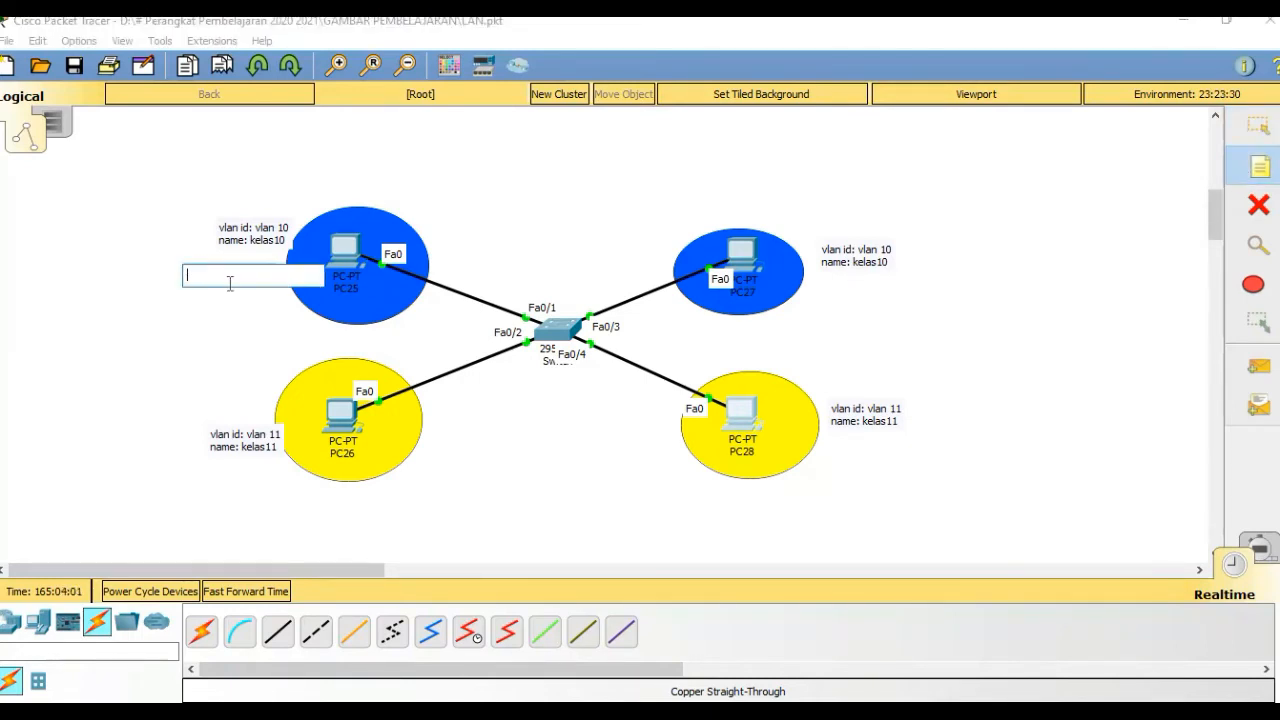
text(IP:192.168.1.1)
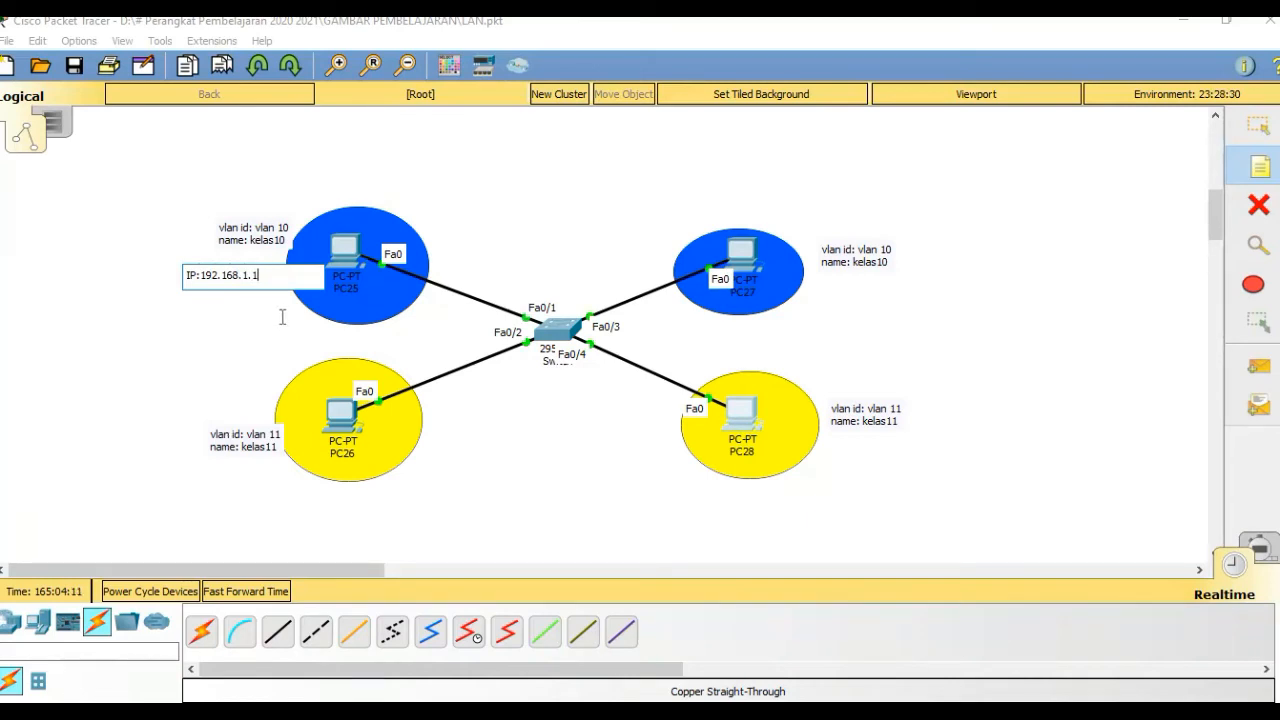
click(197, 481)
text(IP: 192.168.1.2)
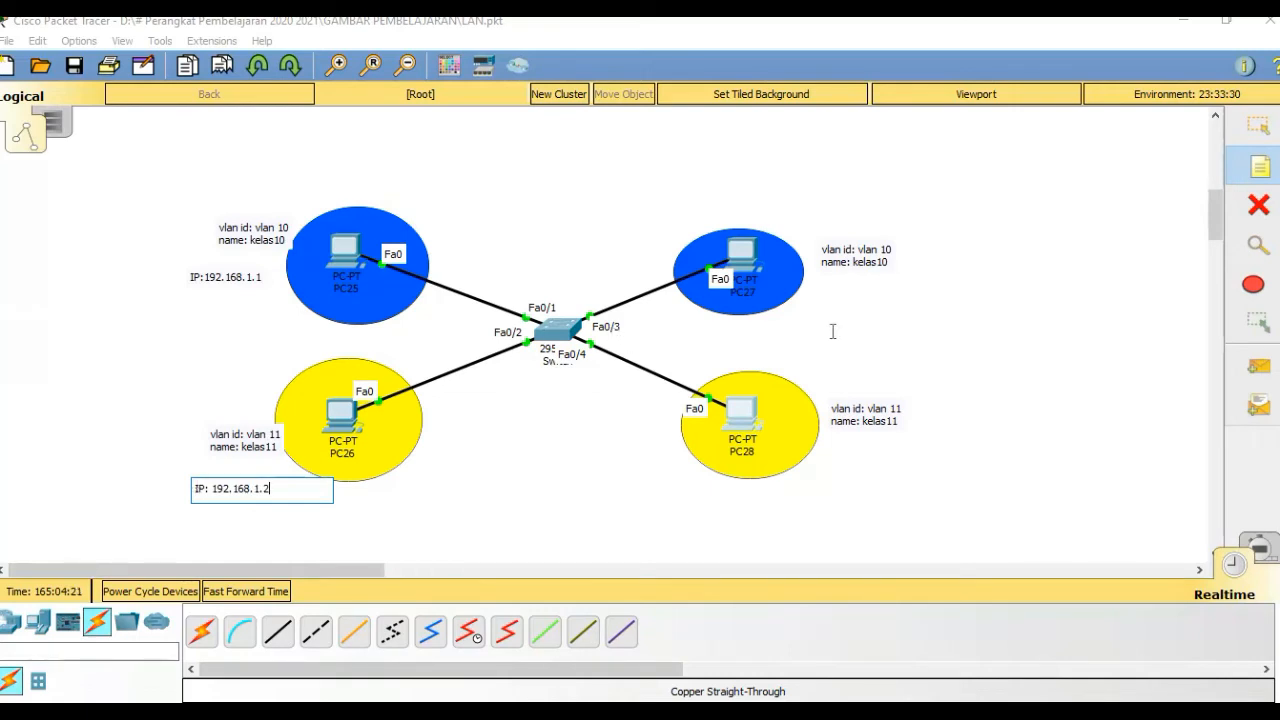
Place the notes "IP: 192.168.1.3" just below PC27's blue ellipse and "IP: 192.168.1.4" below PC28's VLAN label
click(719, 326)
text(IP:)
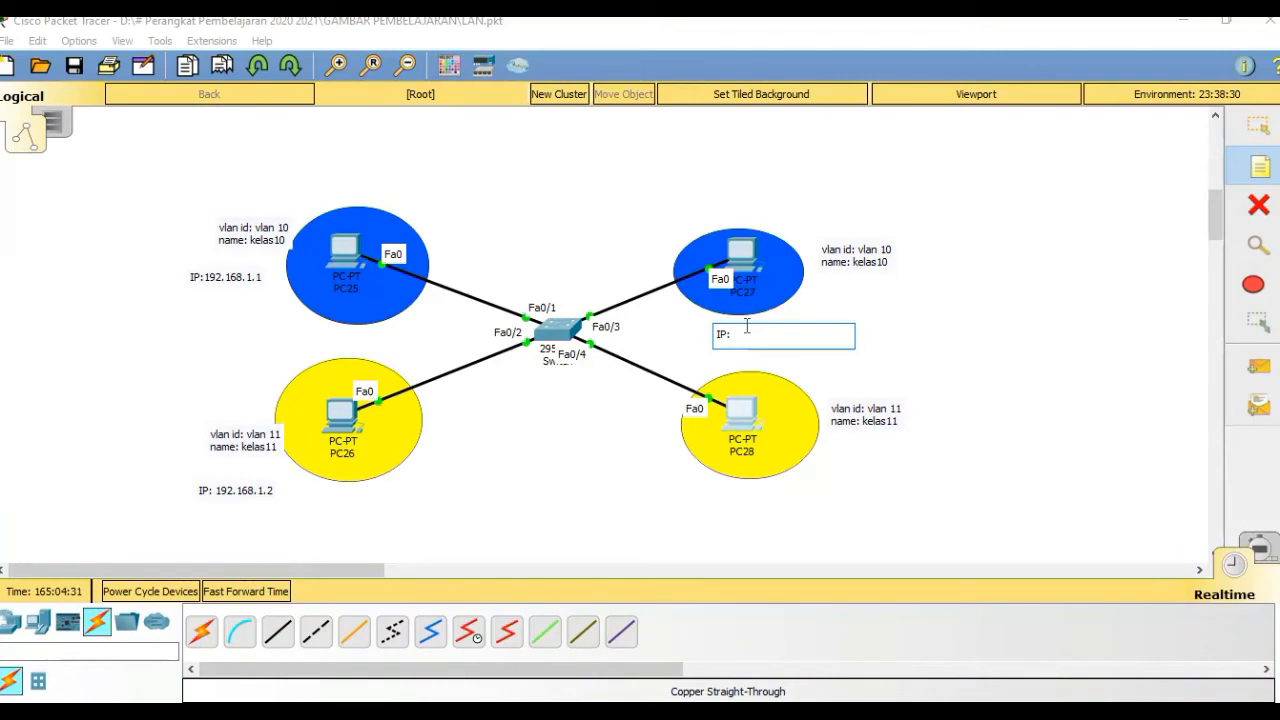
text(92.168.1.3)
click(834, 463)
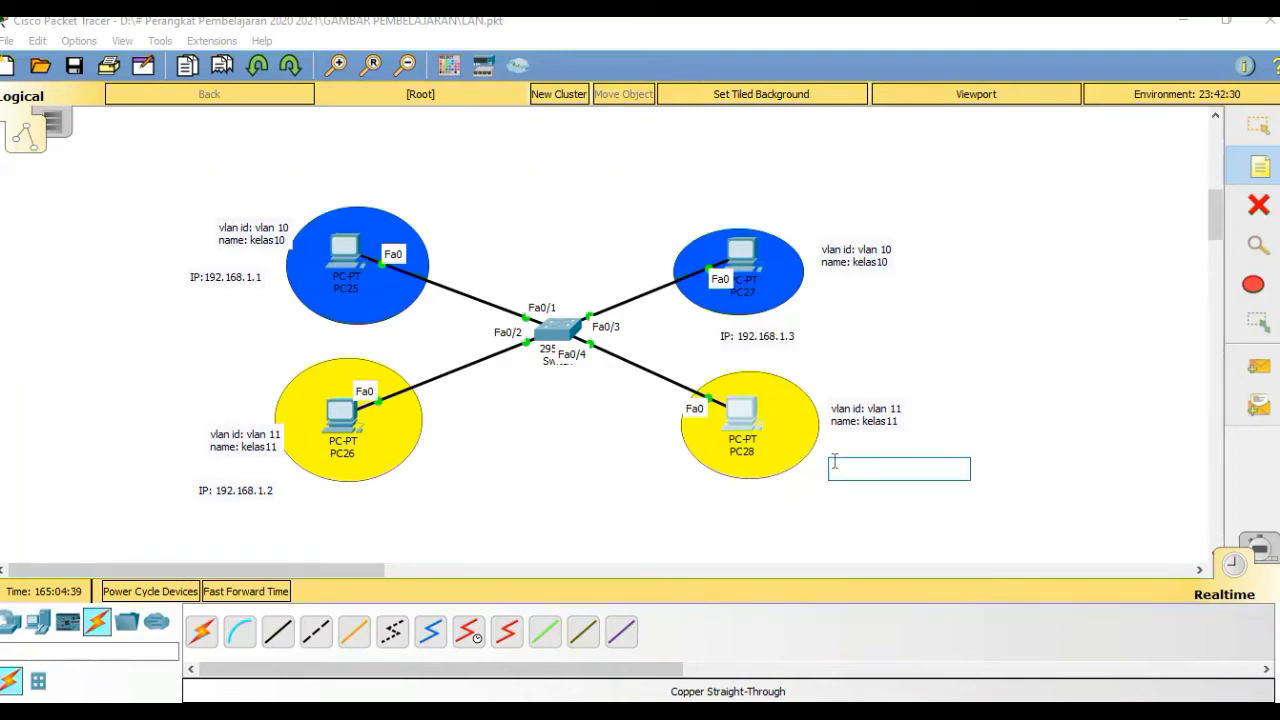
text(192.168.1.4)
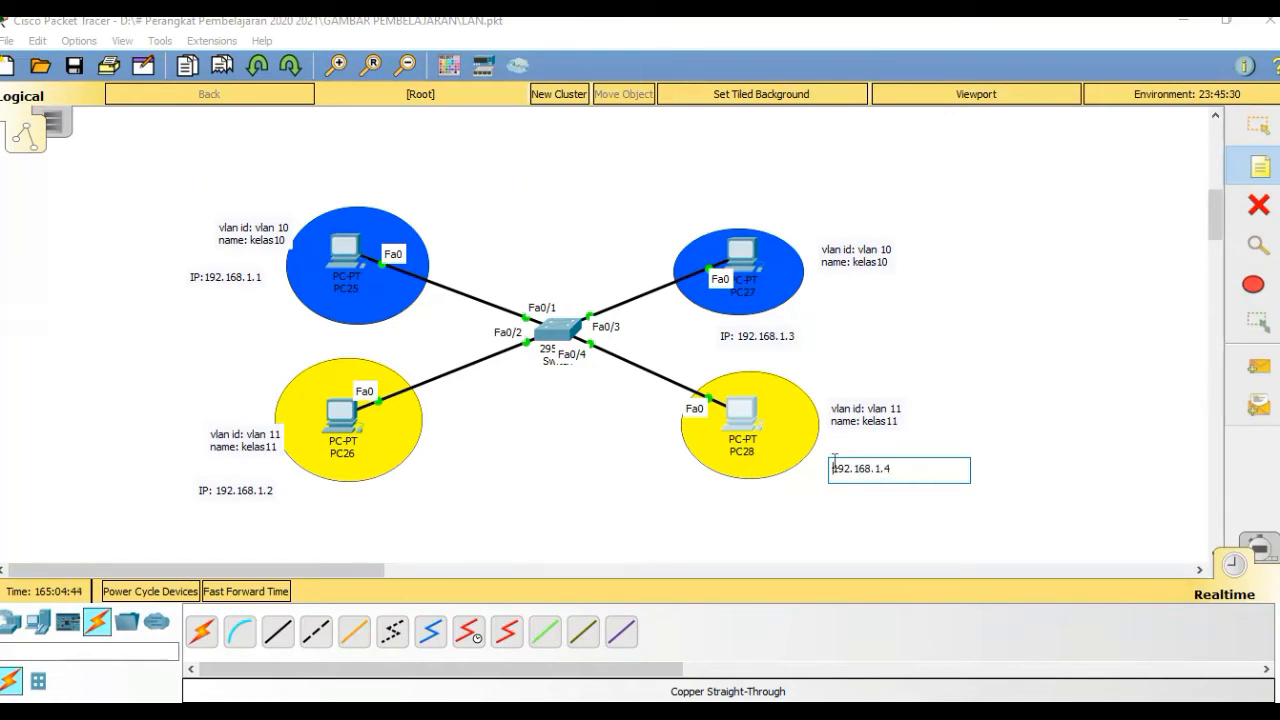
text(IP:)
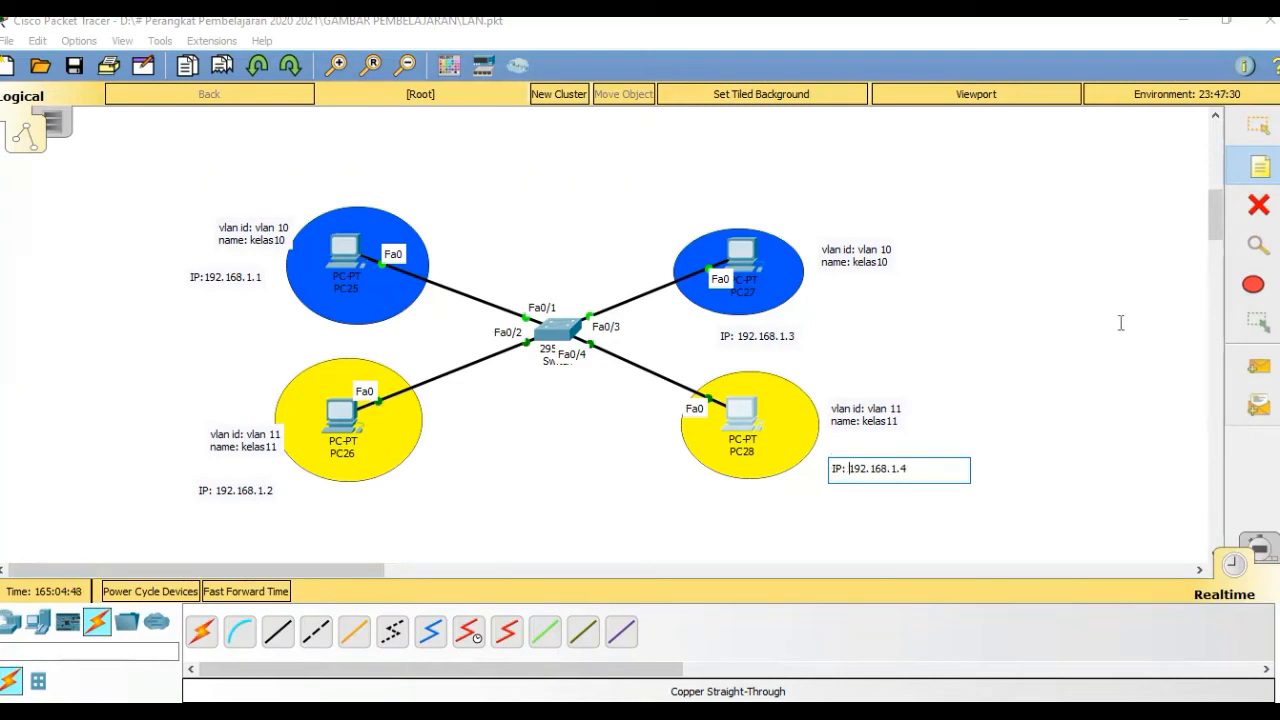
Move PC27's IP address note so it sits directly below PC27's VLAN label
click(1258, 125)
drag(757, 338, 860, 309)
click(944, 375)
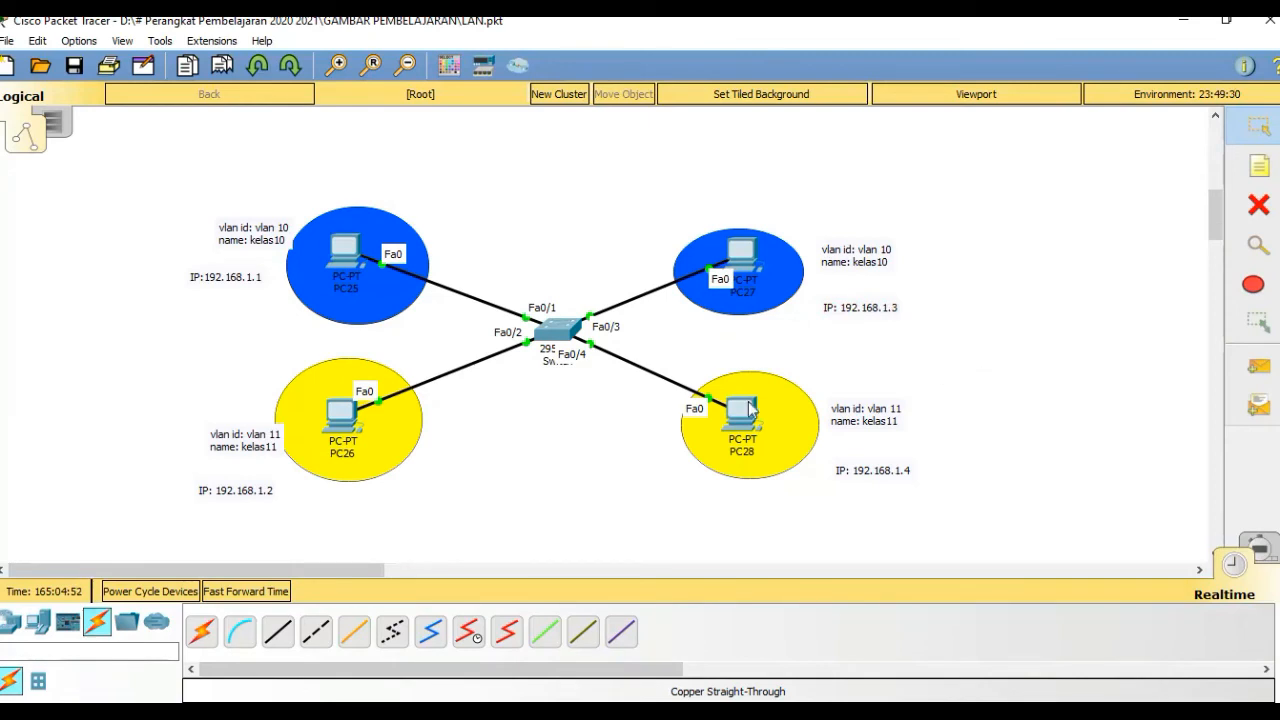
Ping 192.168.1.2 from PC25's command prompt to test connectivity between VLAN 10 and VLAN 11
click(345, 258)
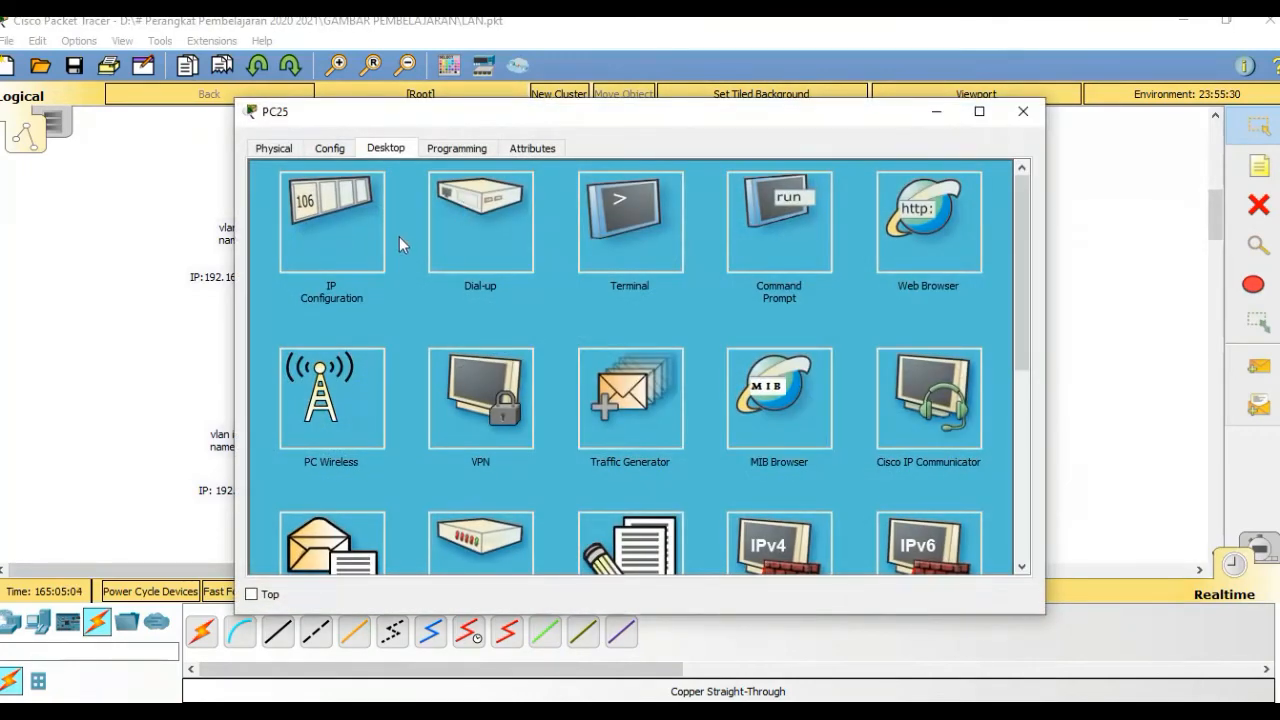
click(772, 240)
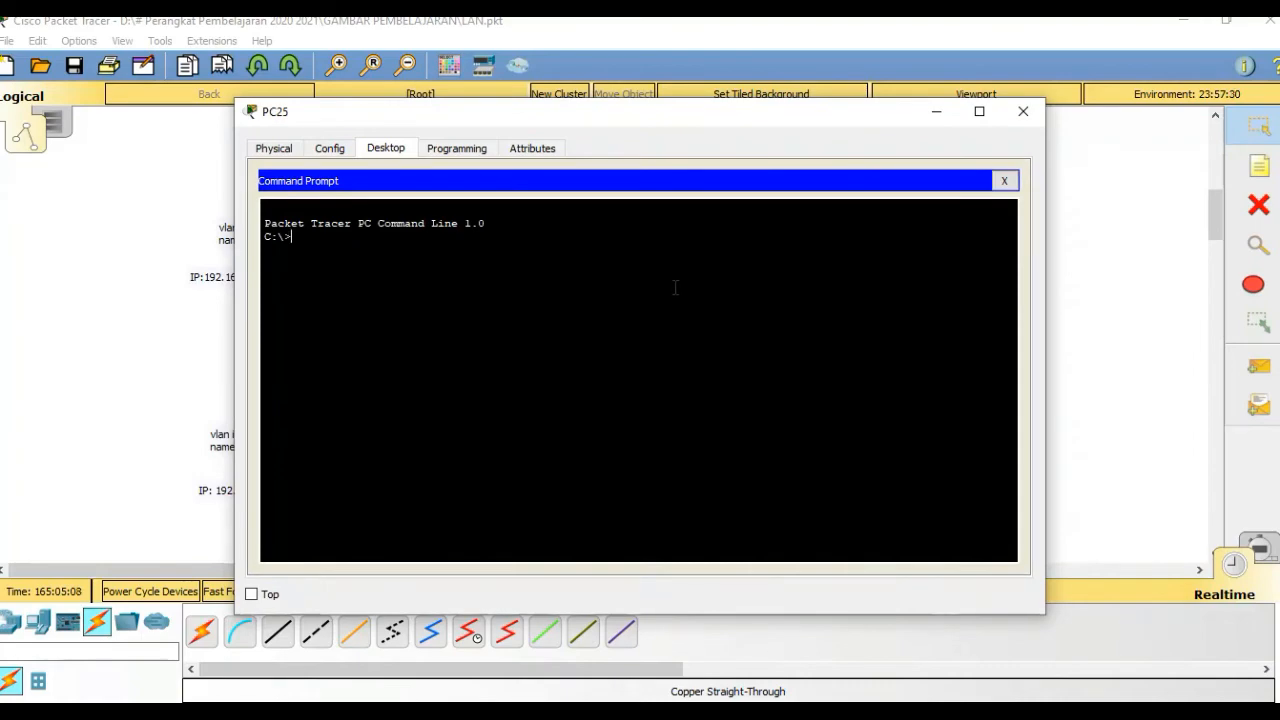
drag(620, 117, 714, 137)
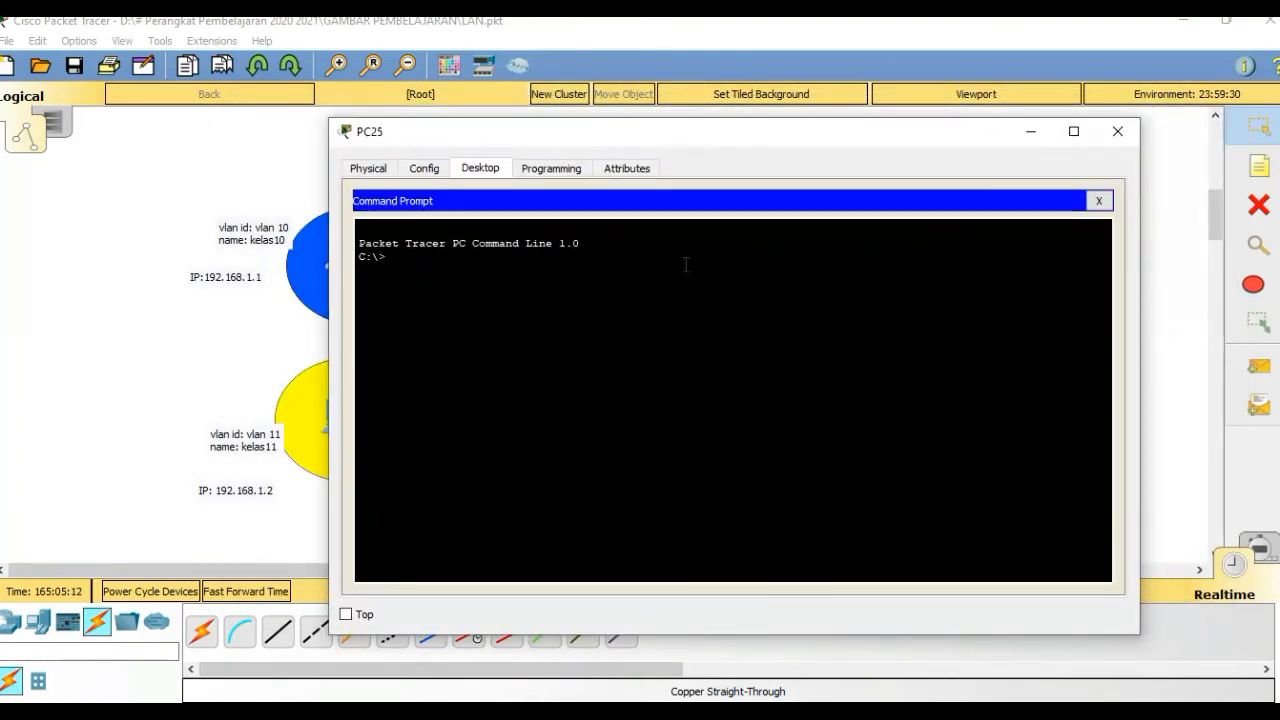
text(ping 192.168.1.2)
key(Return)
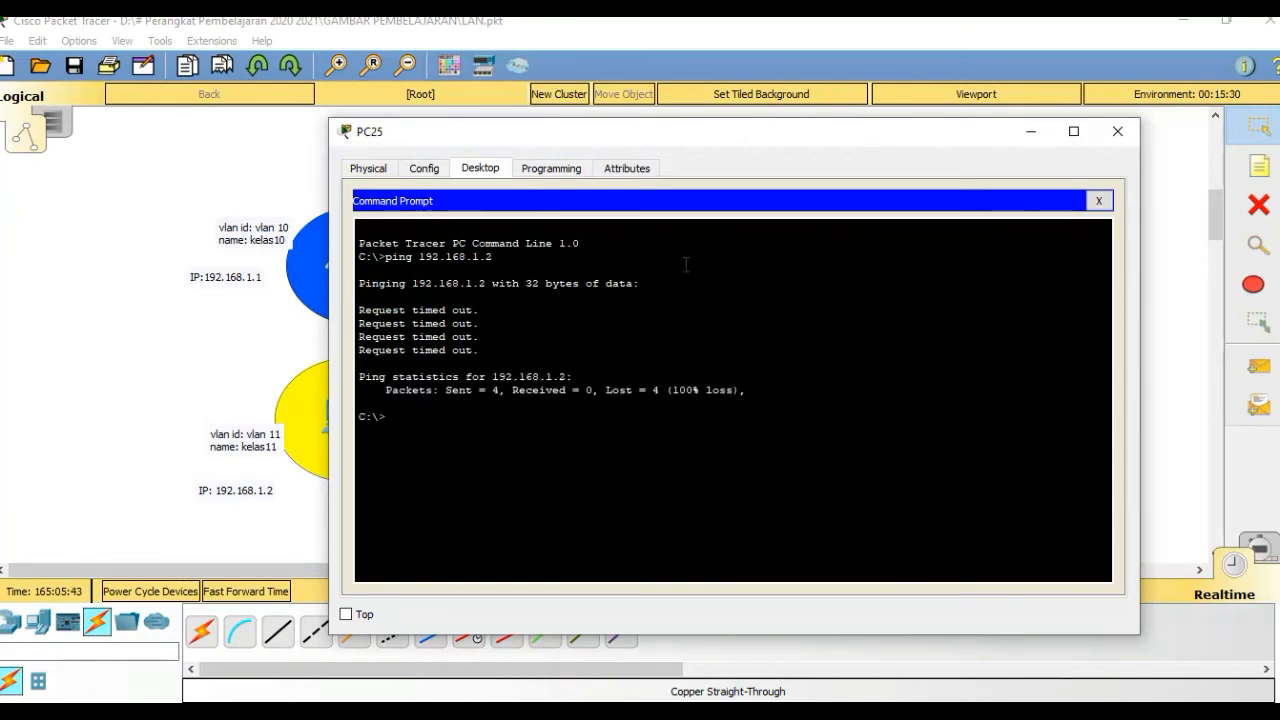
Shrink and reposition the PC25 window so that PC27 and PC28 with their labels are uncovered
drag(771, 140, 613, 132)
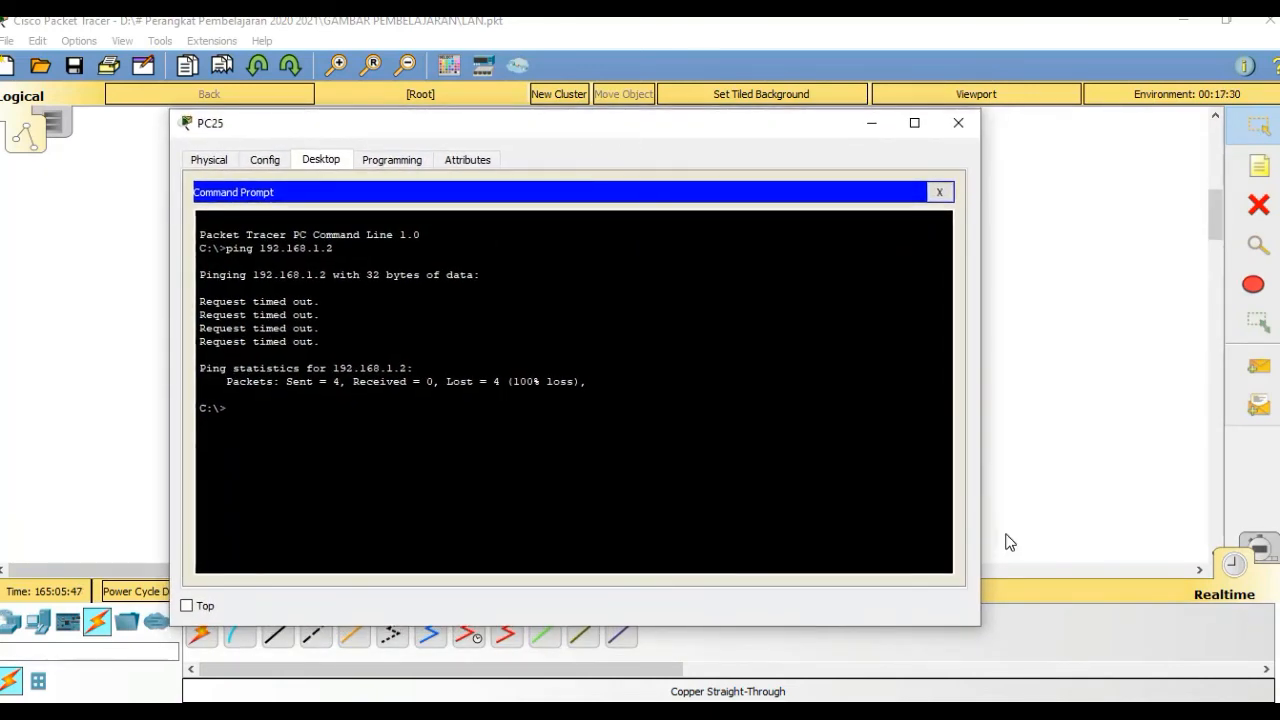
drag(973, 624, 723, 600)
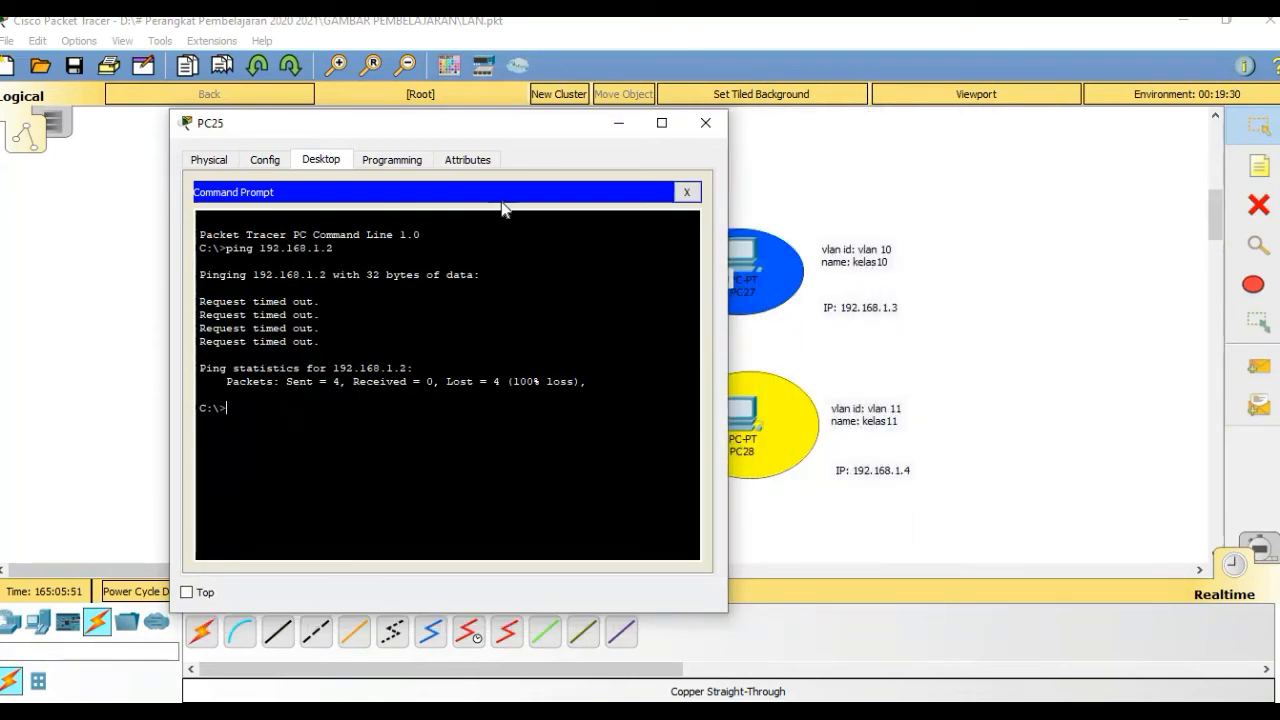
drag(479, 135, 449, 141)
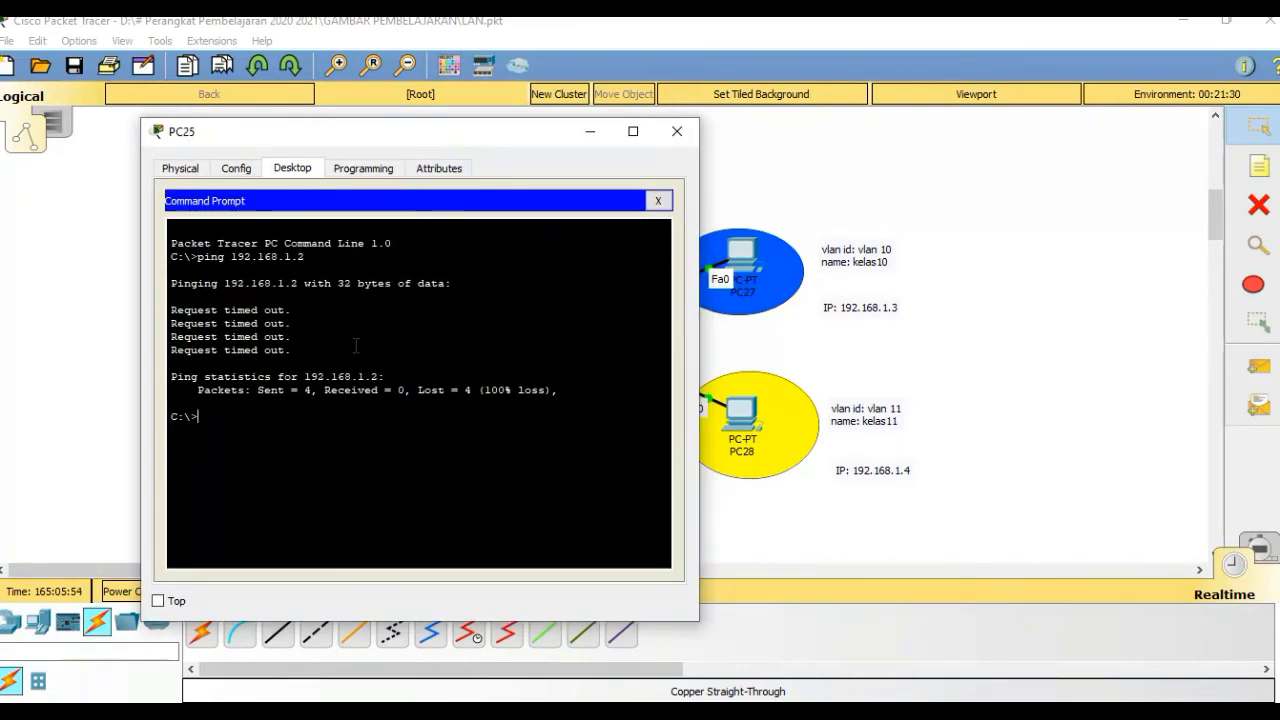
Ping 192.168.1.3 from PC25's command prompt to test connectivity with PC27 inside VLAN 10
text(ping 192.168.1.)
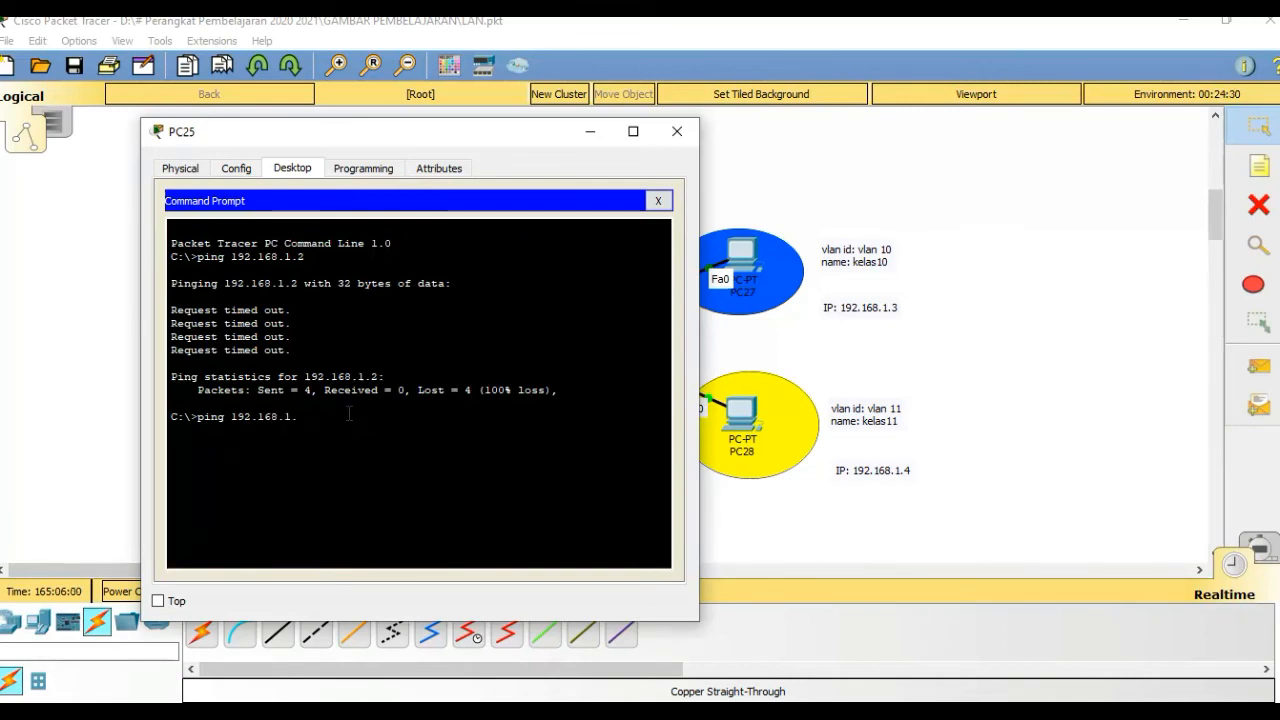
text(3)
key(Return)
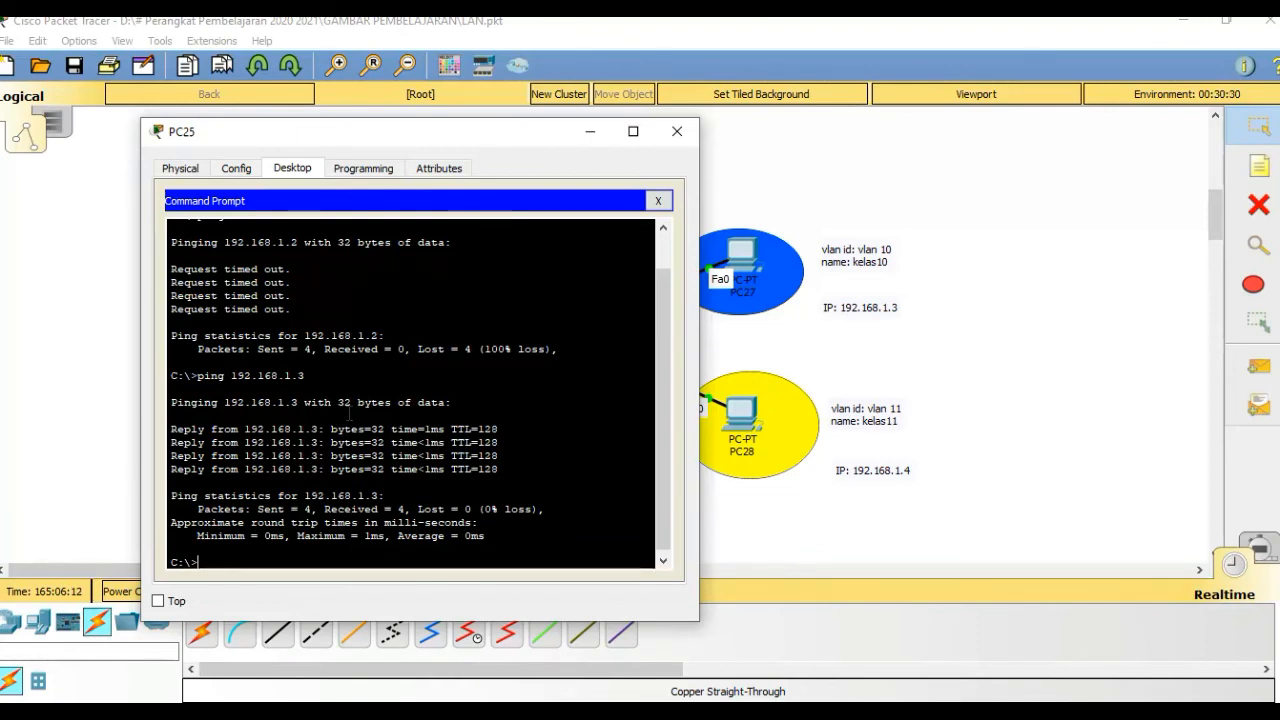
Ping 192.168.1.4 from PC25's command prompt to test connectivity with PC28 in VLAN 11, and close PC25's window
text(ping 192.)
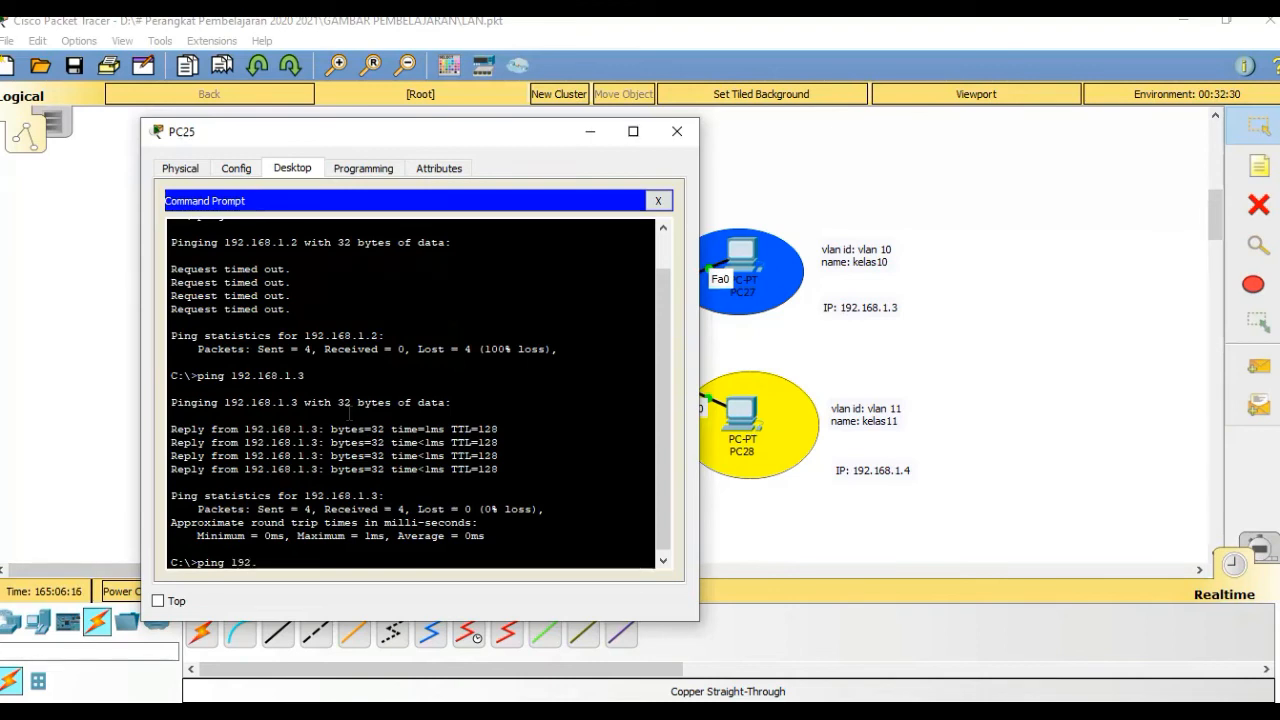
text(168.1.4)
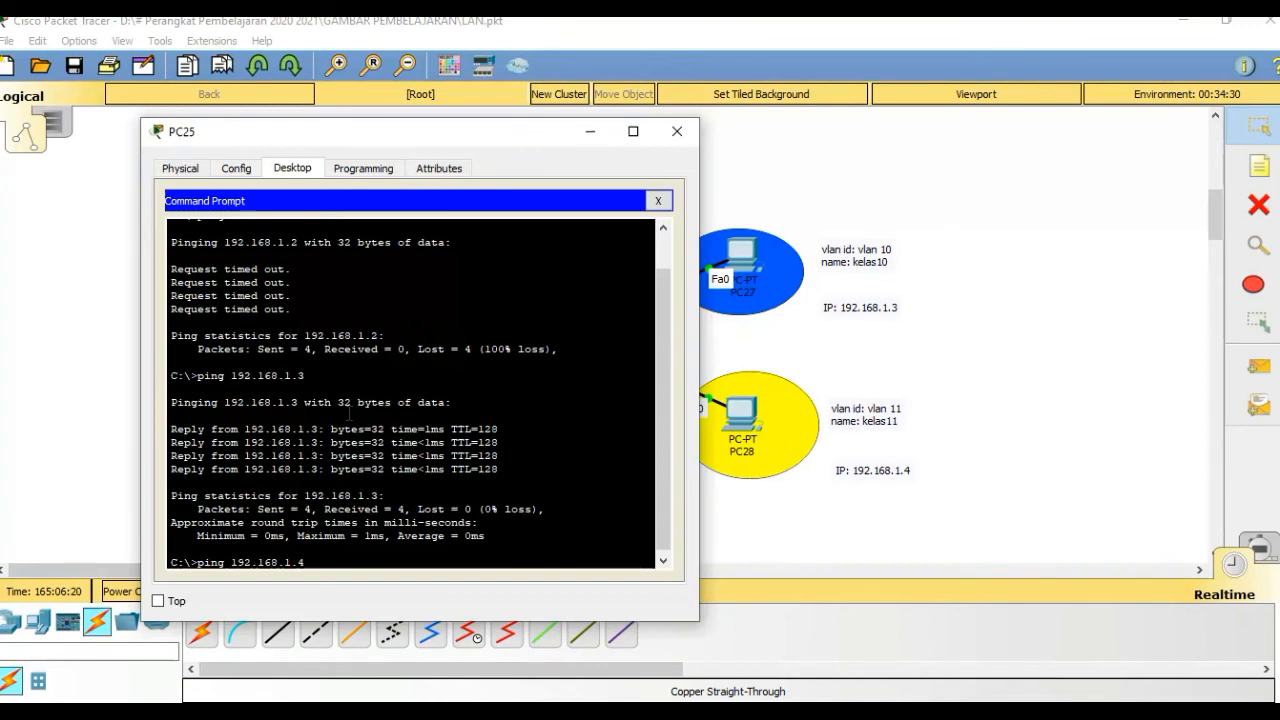
key(Return)
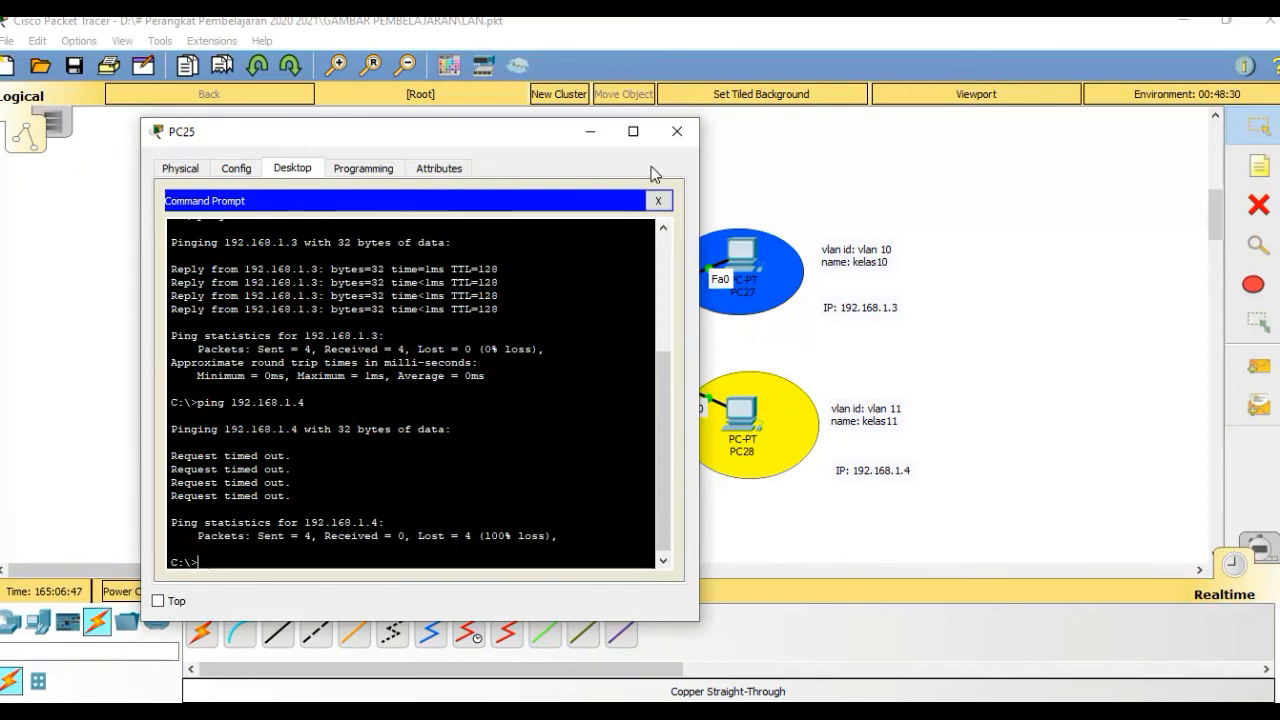
click(677, 131)
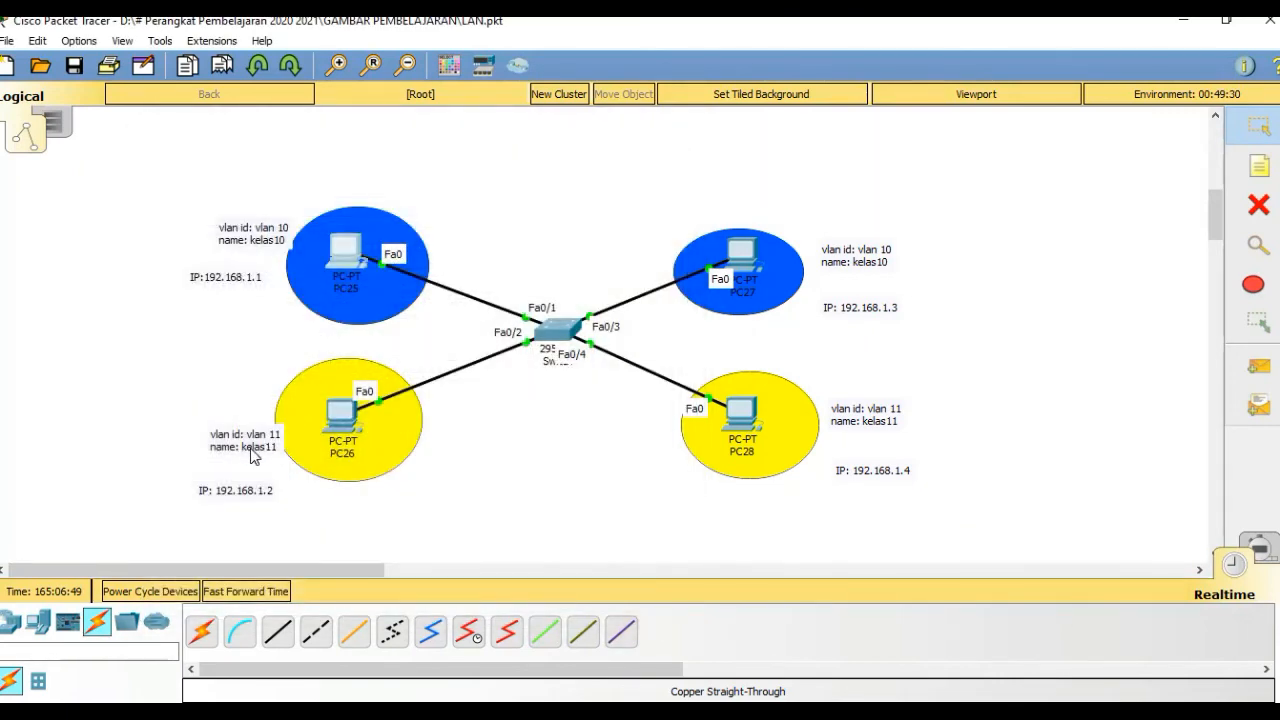
Open PC26's command prompt and ping 192.168.1.1 to test connectivity from VLAN 11 to PC25 in VLAN 10
click(355, 418)
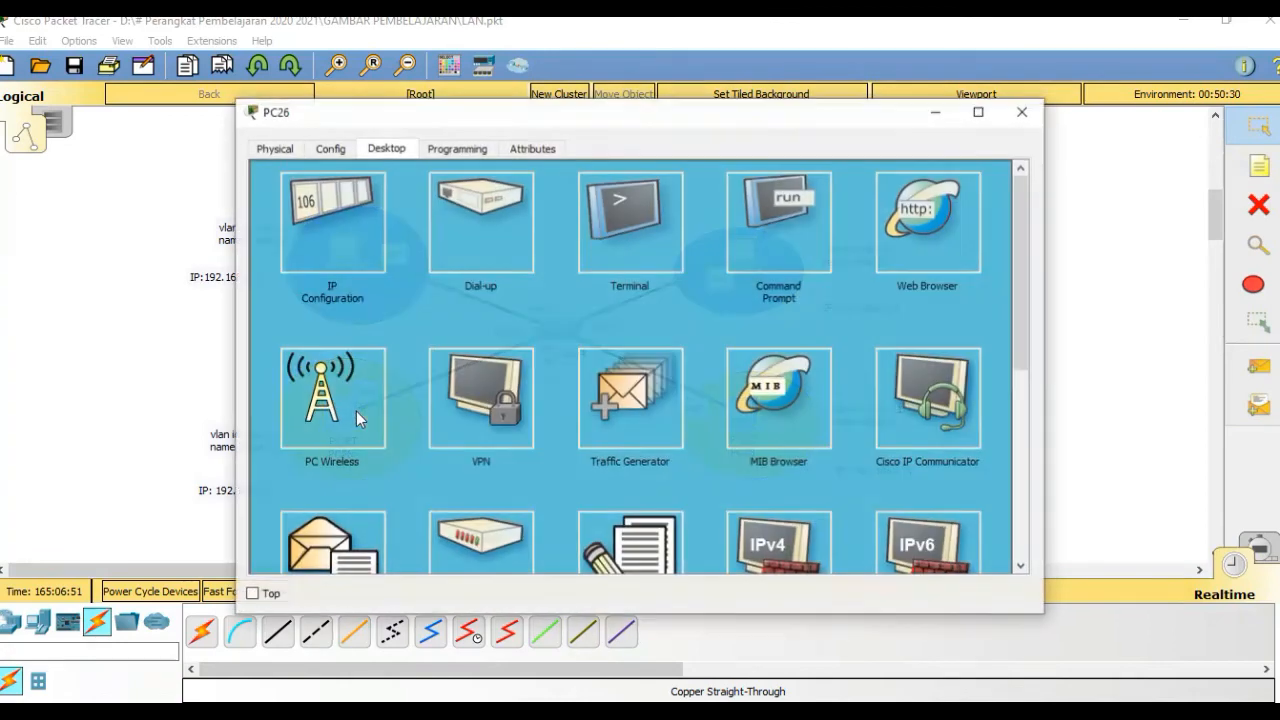
click(795, 218)
drag(649, 120, 750, 116)
text(ping )
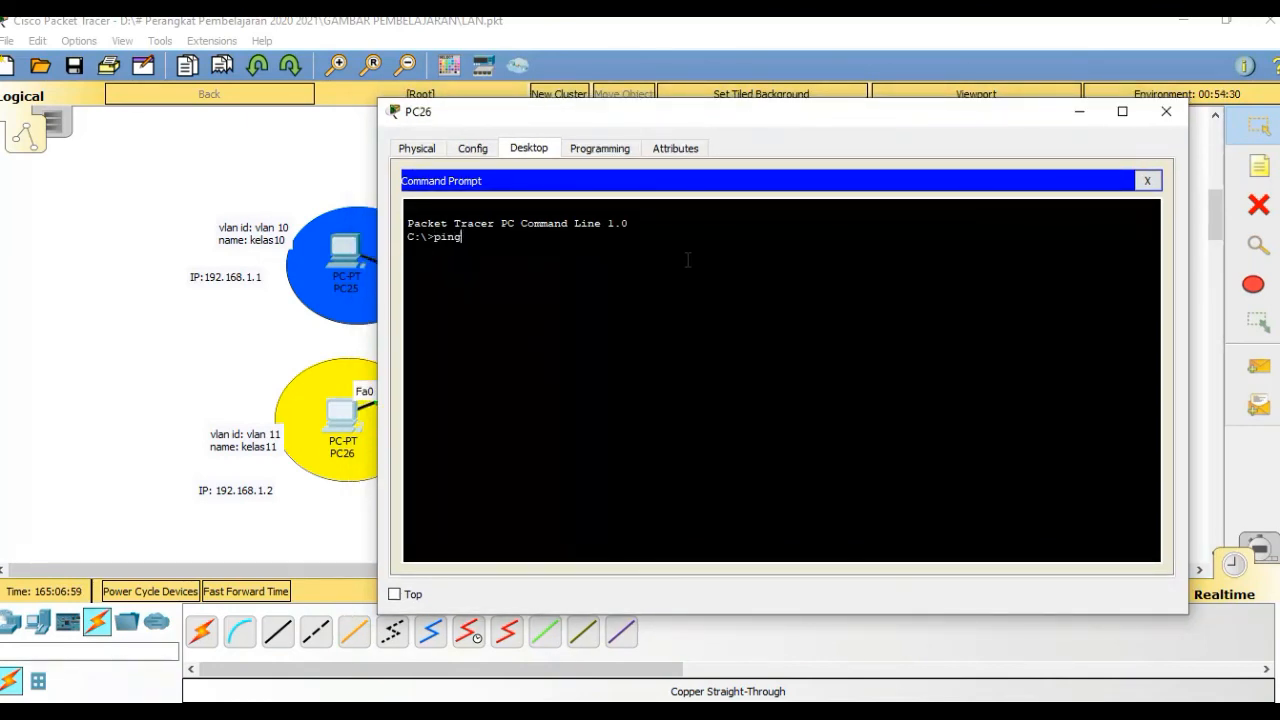
text(192.168.1.1)
key(Return)
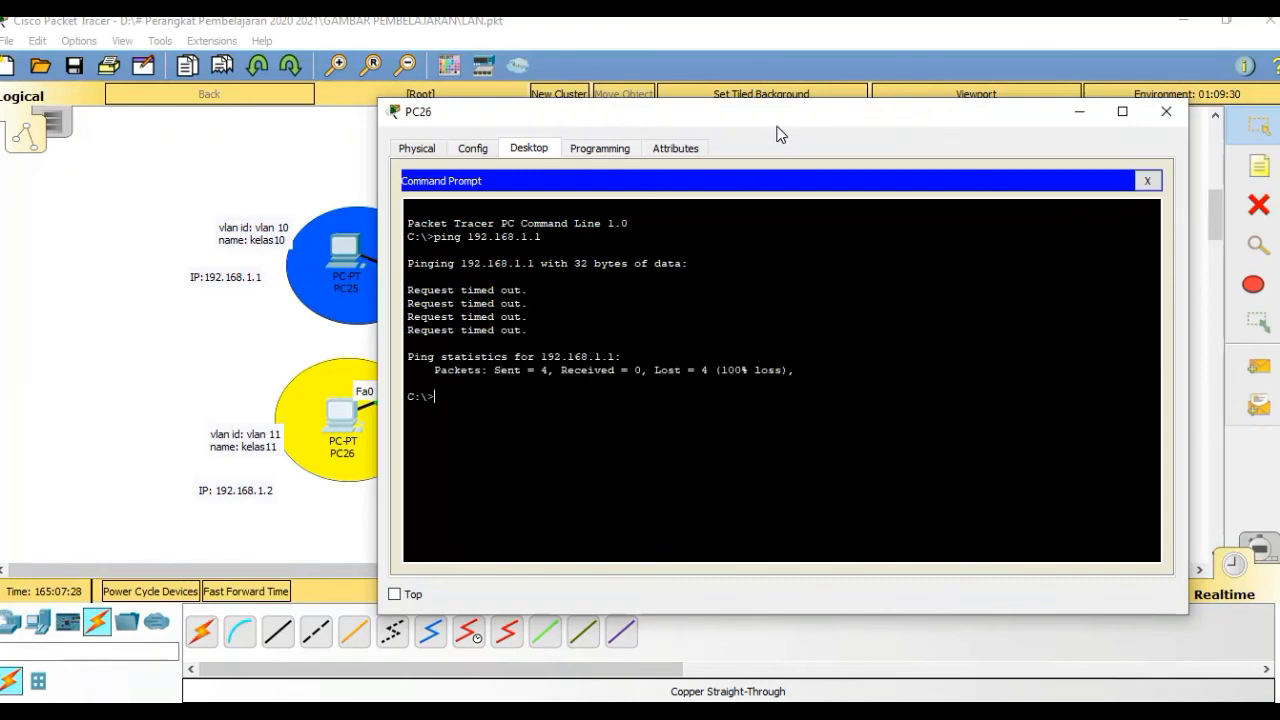
With PC28's labels uncovered, ping 192.168.1.4 from PC26's command prompt to test connectivity inside VLAN 11, and close PC26's window
drag(786, 113, 499, 106)
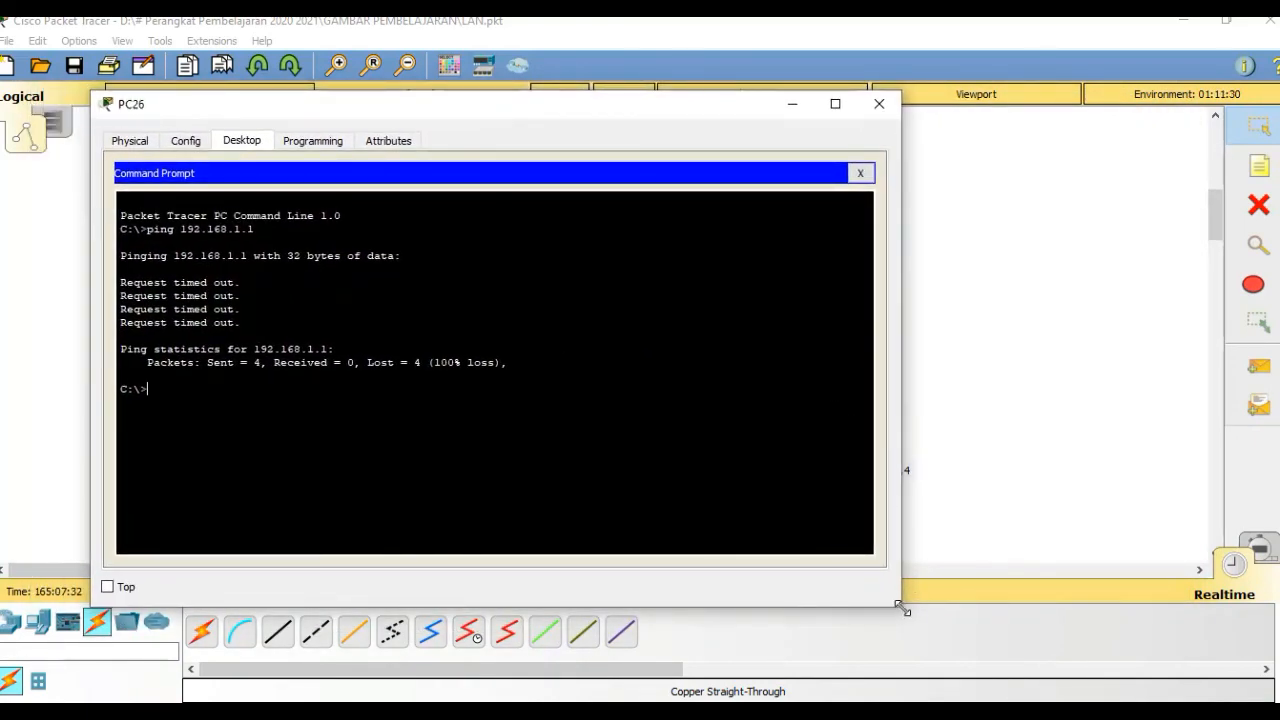
drag(898, 608, 680, 551)
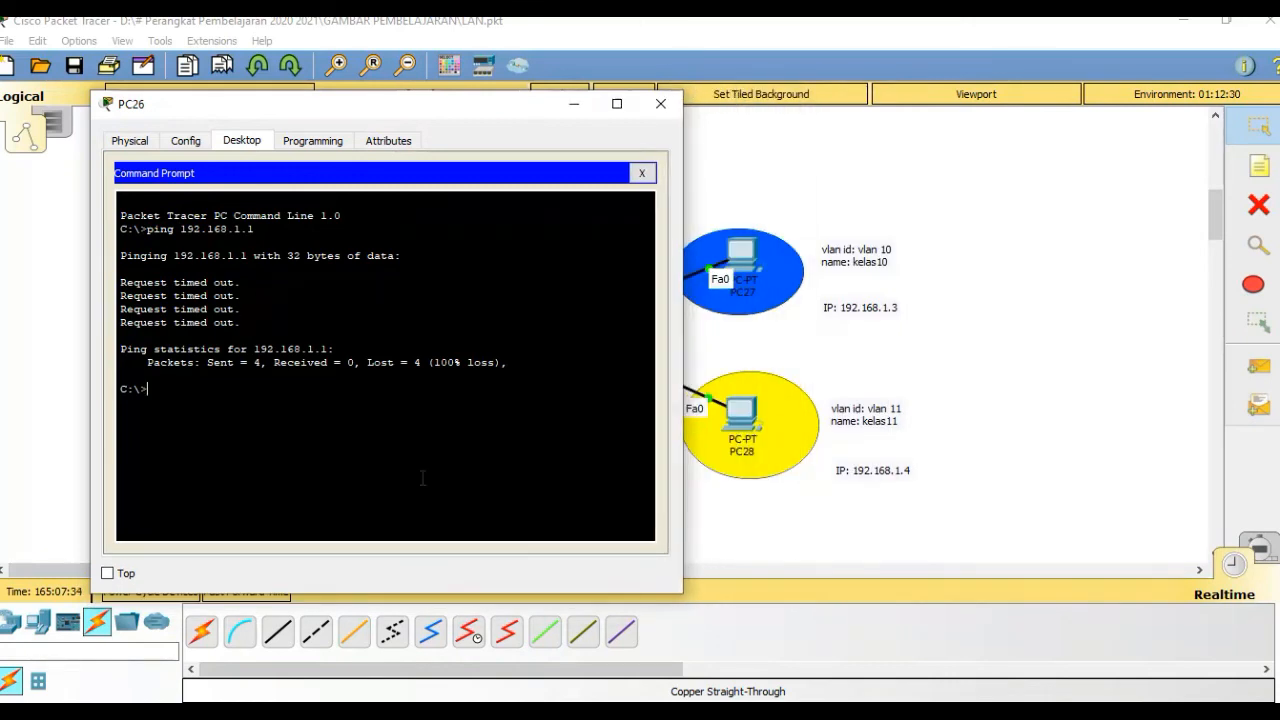
text(ng 192.168)
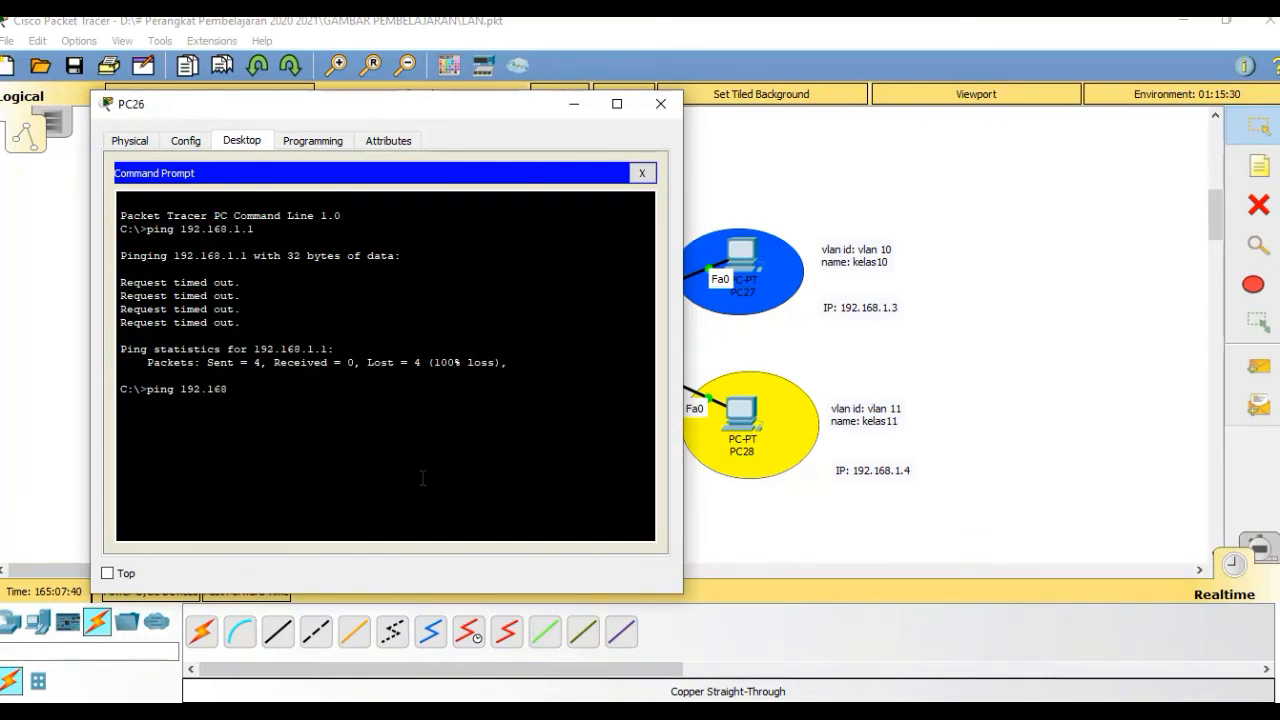
text(.1.4)
key(Return)
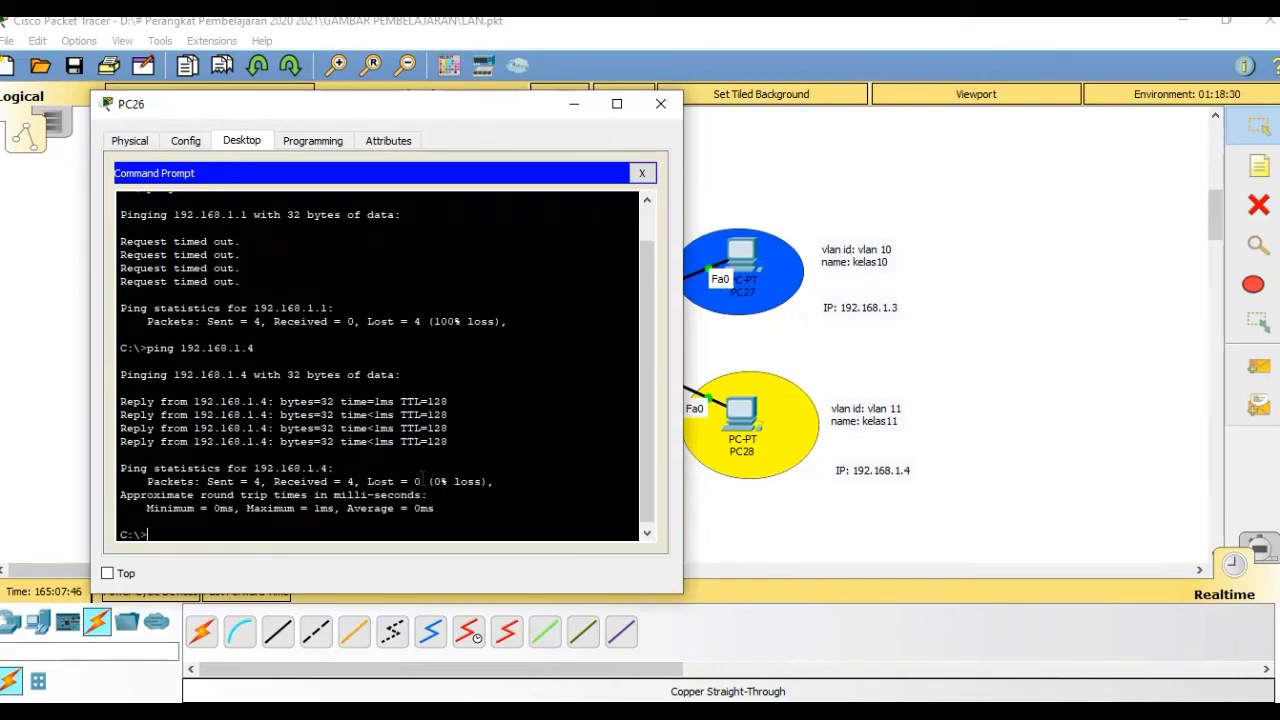
drag(469, 106, 663, 77)
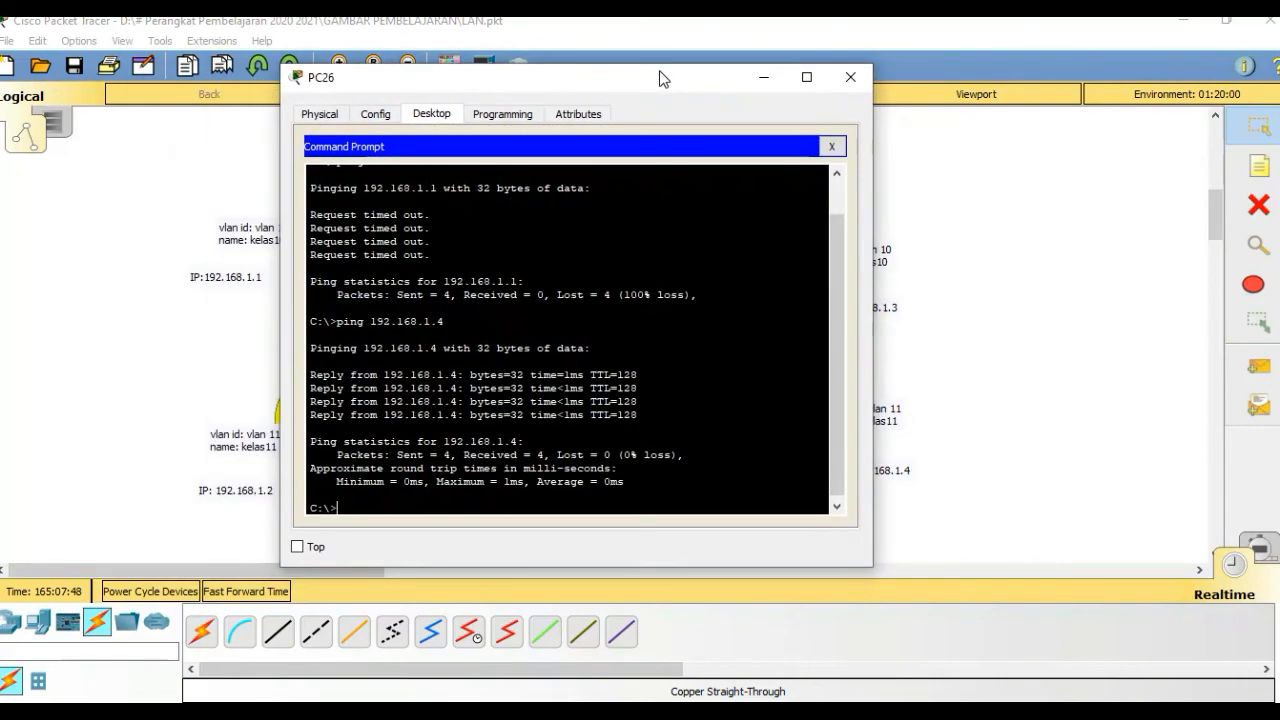
click(846, 78)
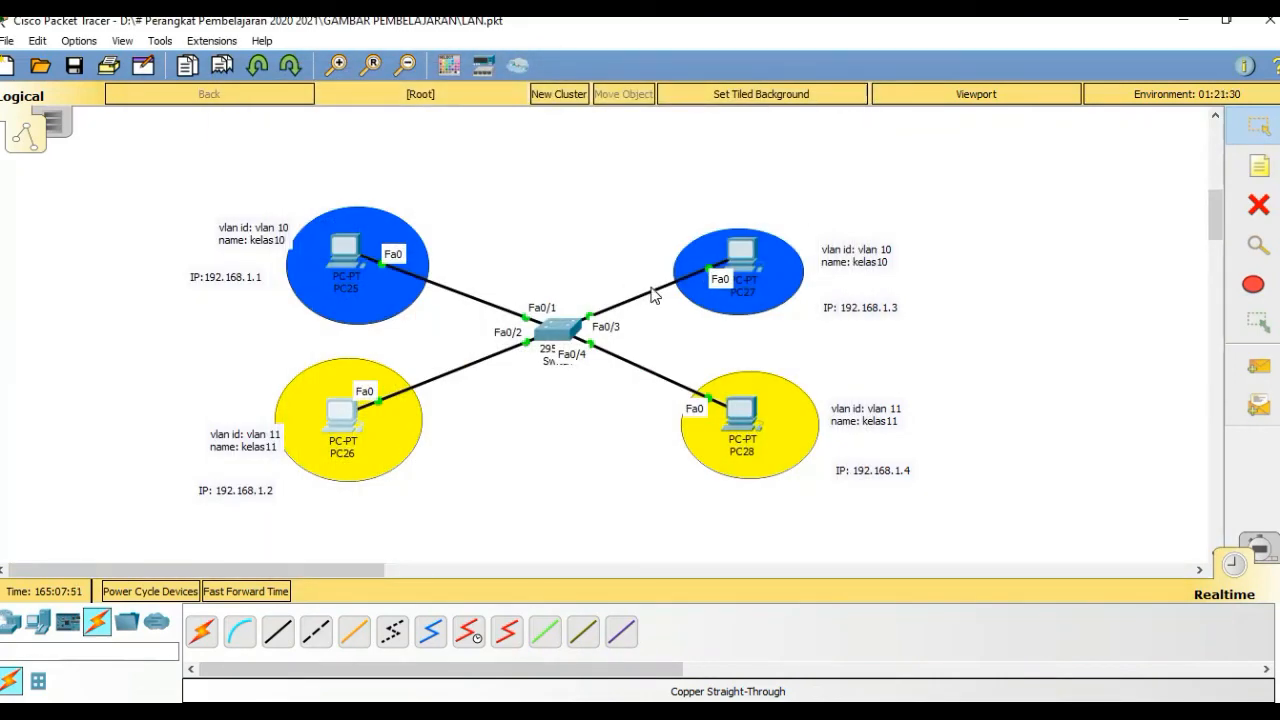